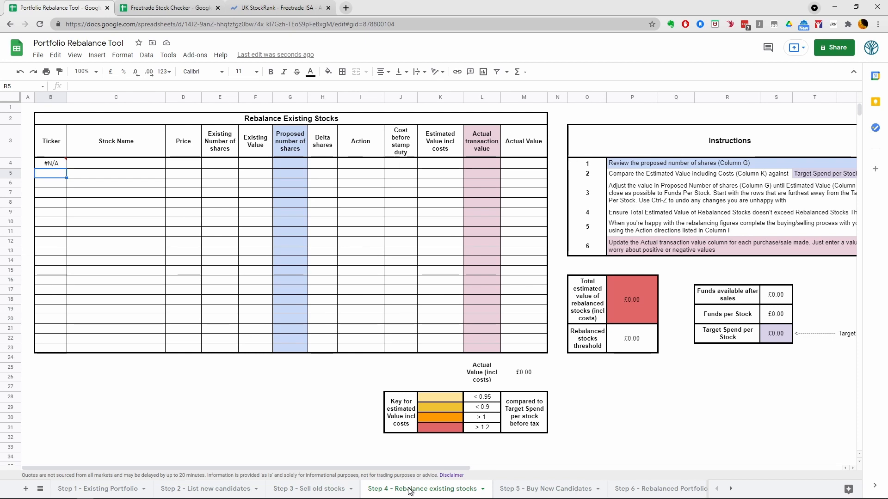
Review the Step 5 - Buy New Candidates and Step 6 - Rebalanced Portfolio sheets, ending back on Step 1 - Existing Portfolio.
{"action": "left_click", "coordinate": [518, 493]}
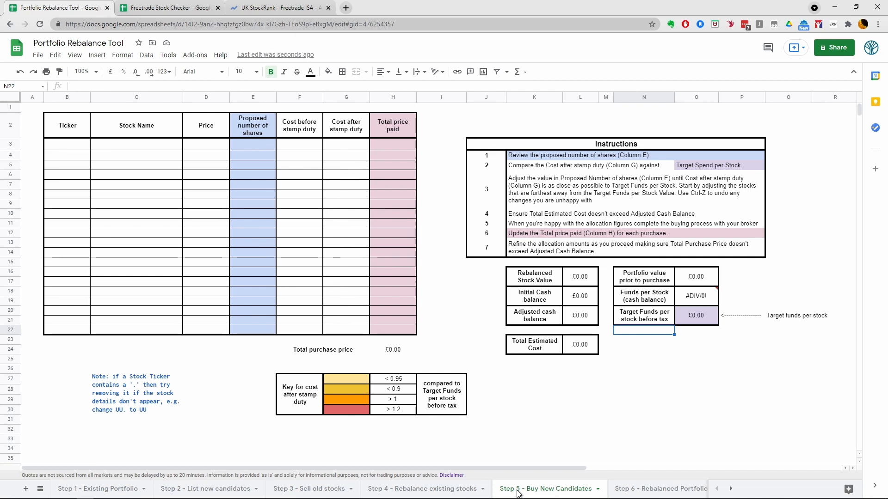
{"action": "left_click", "coordinate": [648, 488]}
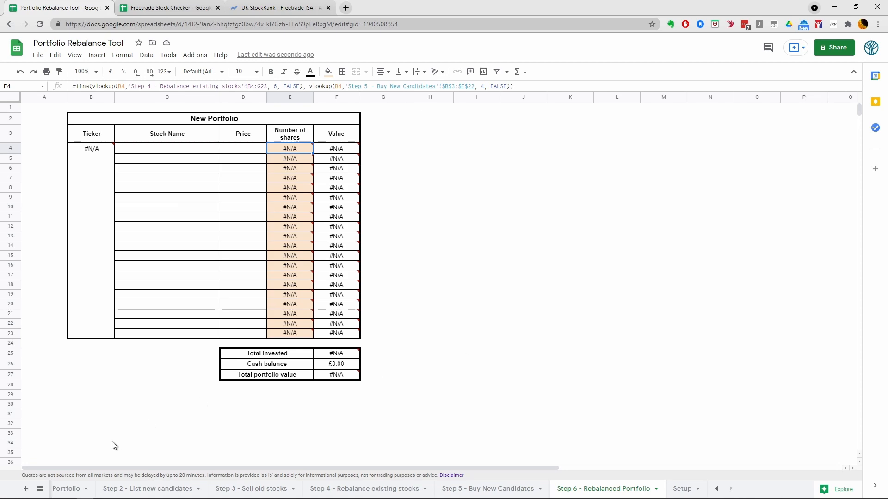
{"action": "left_click", "coordinate": [71, 487]}
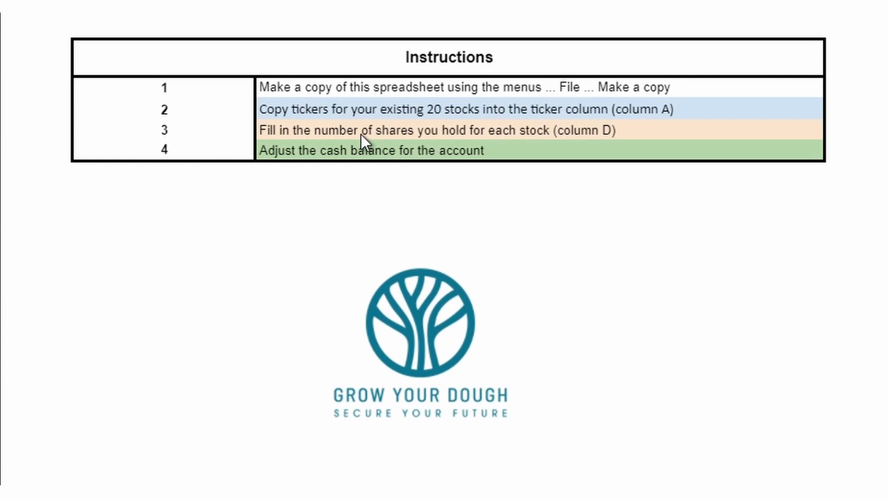
Make a copy of the Portfolio Rebalance Tool spreadsheet named "Freetrade StockRank April '21 - Rebalanced Jul '21" in My Drive.
{"action": "left_click", "coordinate": [338, 86]}
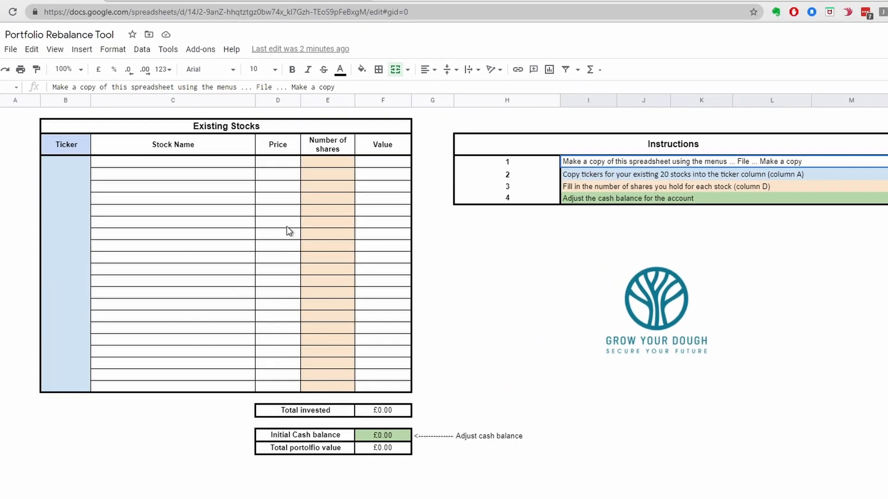
{"action": "left_click", "coordinate": [8, 51]}
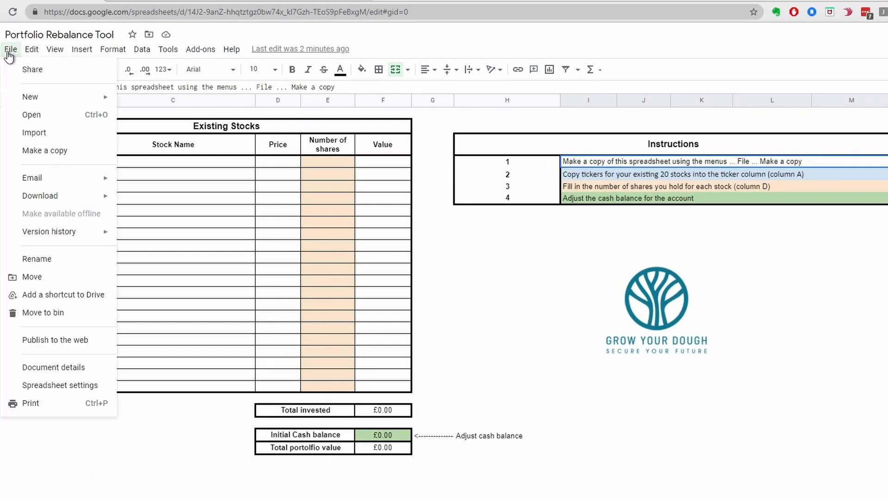
{"action": "left_click", "coordinate": [54, 149]}
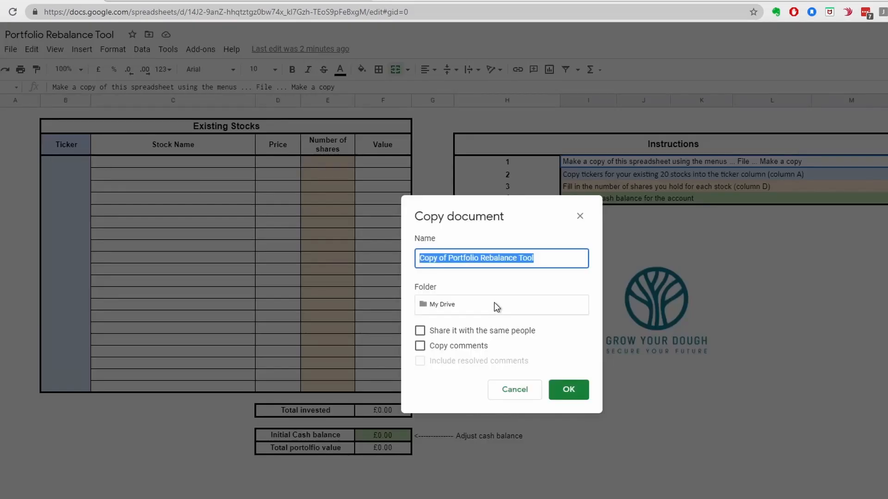
{"action": "type", "text": "F"}
{"action": "key", "text": "BackSpace"}
{"action": "type", "text": "Fr"}
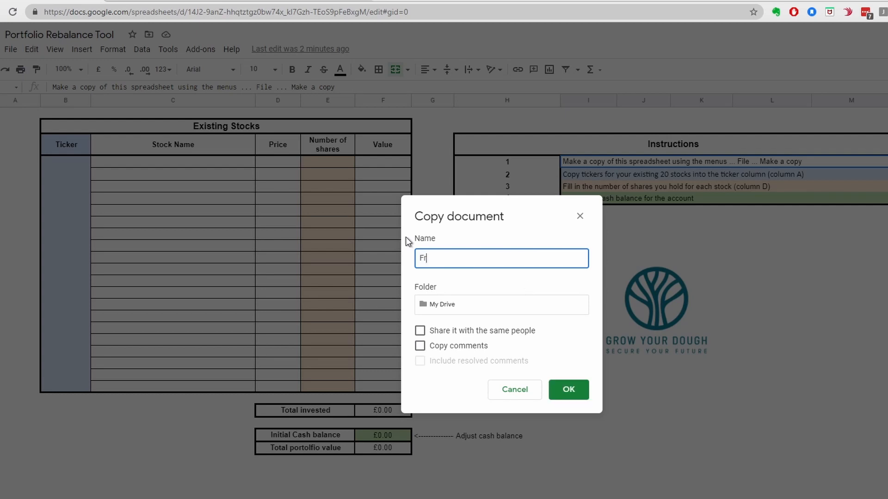
{"action": "type", "text": "eetrade StockRank April '21 - "}
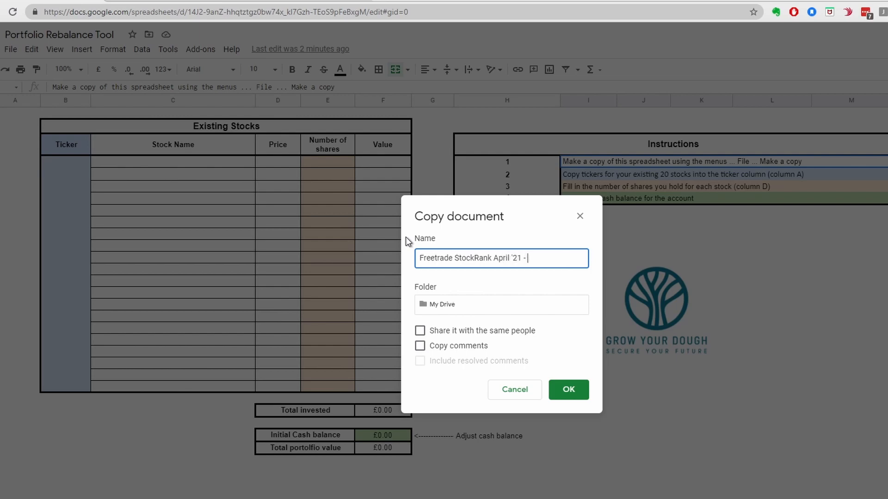
{"action": "type", "text": "Rebalance"}
{"action": "type", "text": "d Jul "}
{"action": "type", "text": "'21"}
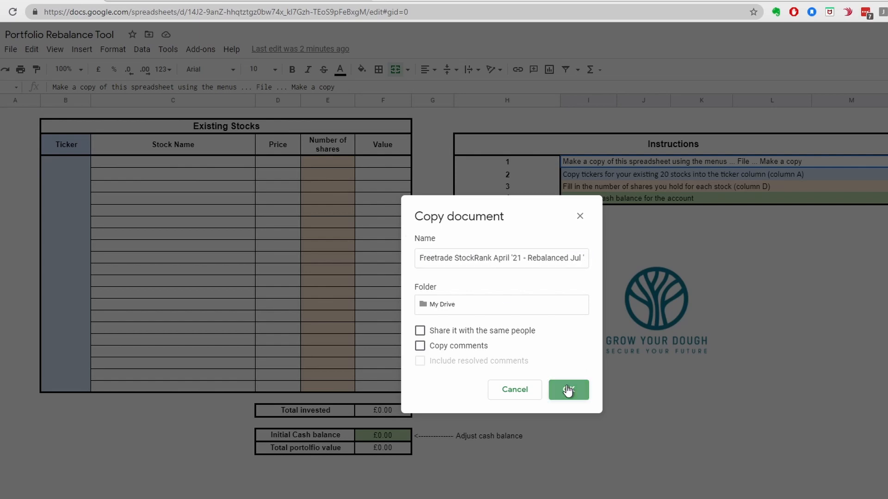
{"action": "left_click", "coordinate": [568, 391]}
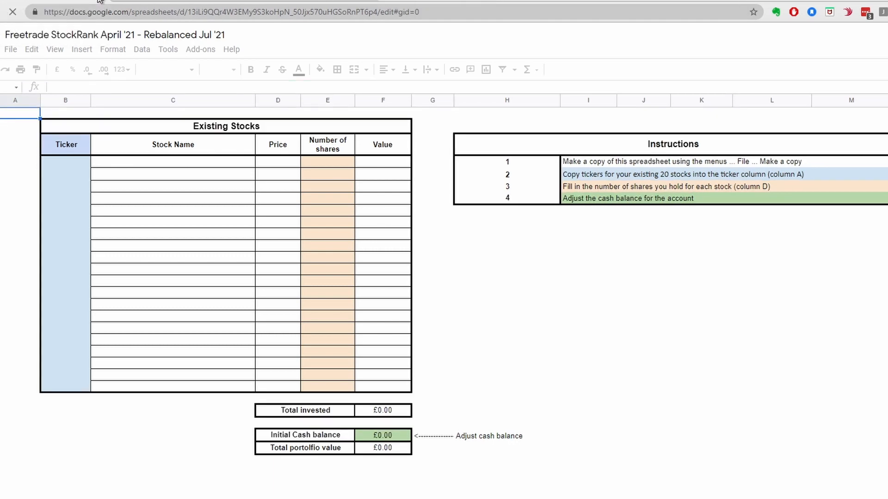
Paste only the values of the 20 copied stock tickers into the Ticker column, starting at its first empty row.
{"action": "left_click", "coordinate": [149, 225]}
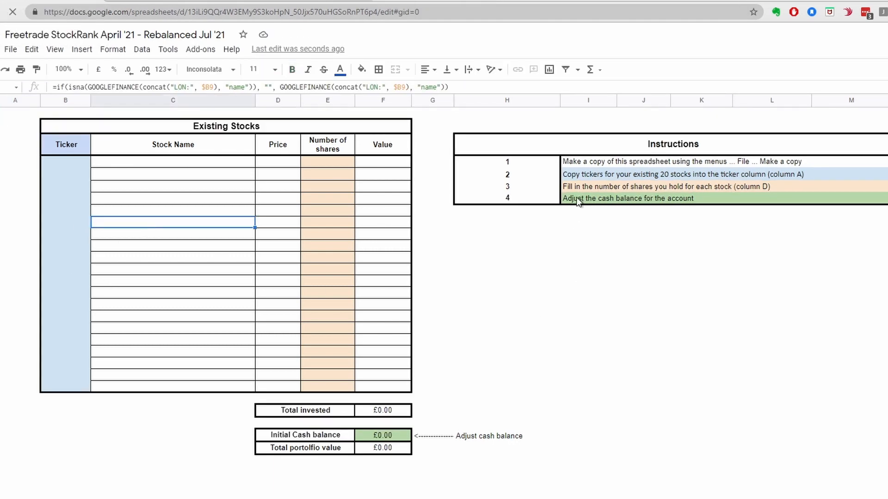
{"action": "left_click", "coordinate": [584, 161]}
{"action": "left_click", "coordinate": [592, 177]}
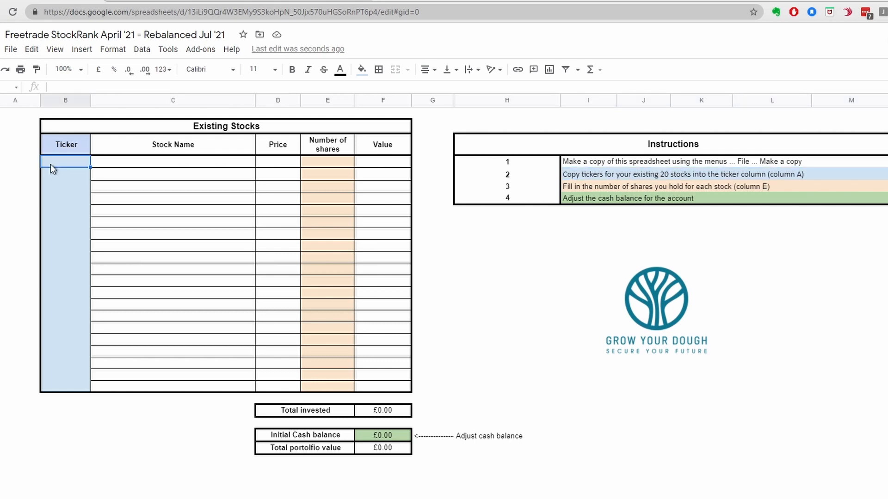
{"action": "right_click", "coordinate": [51, 165]}
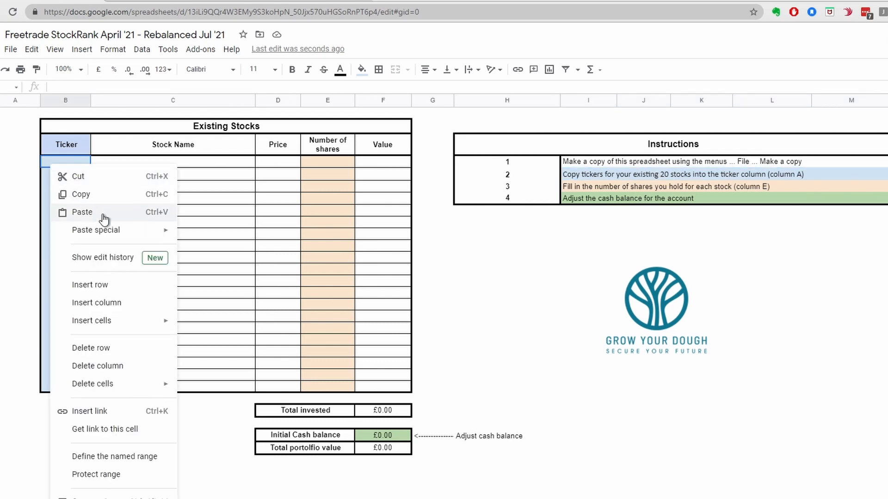
{"action": "mouse_move", "coordinate": [106, 230]}
{"action": "left_click", "coordinate": [218, 238]}
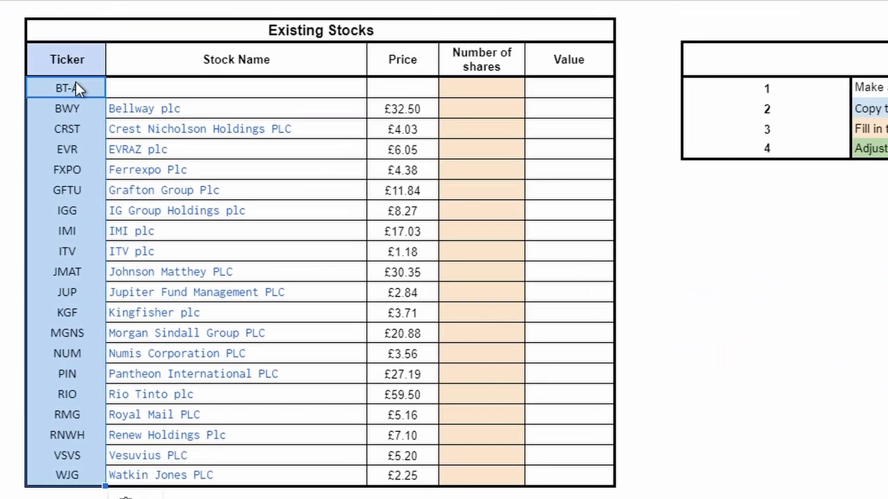
Change the first ticker in the Existing Stocks table to BT.A.
{"action": "left_click", "coordinate": [74, 89]}
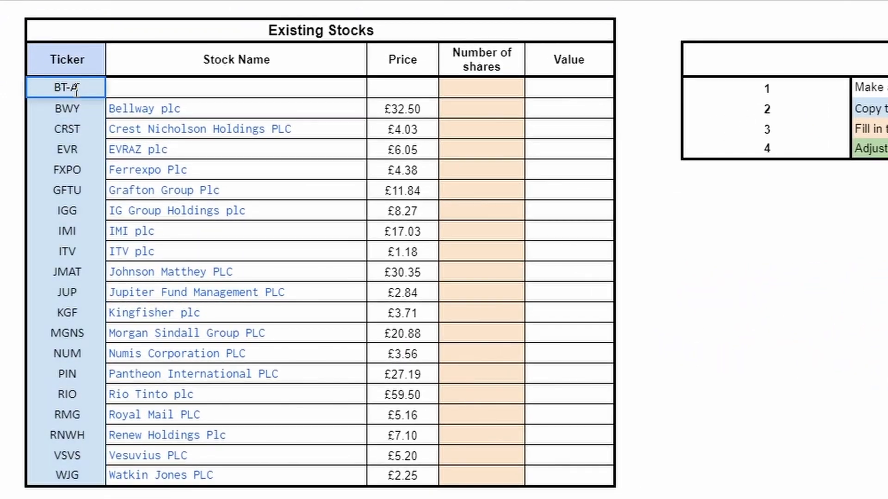
{"action": "type", "text": "BT.A"}
{"action": "key", "text": "Tab"}
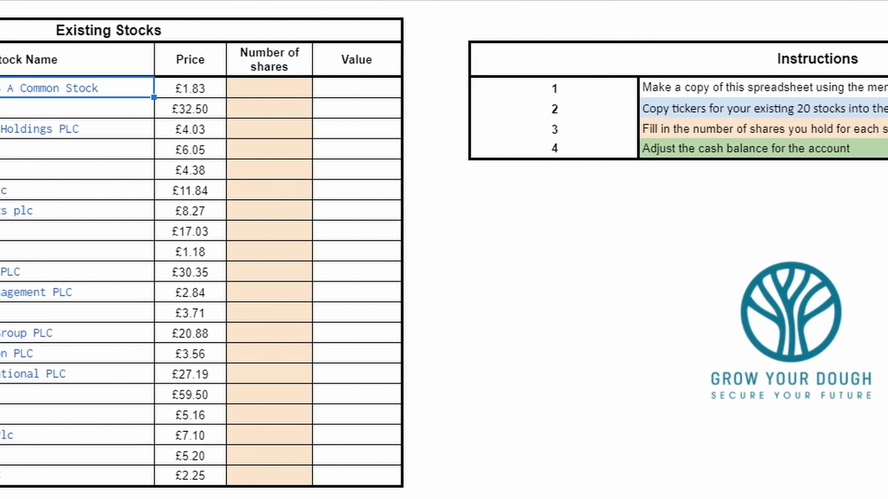
Switch to the UK StockRank -Freetrade- April 2021 workbook in Excel and copy the number of shares held for each stock.
{"action": "left_click", "coordinate": [396, 129]}
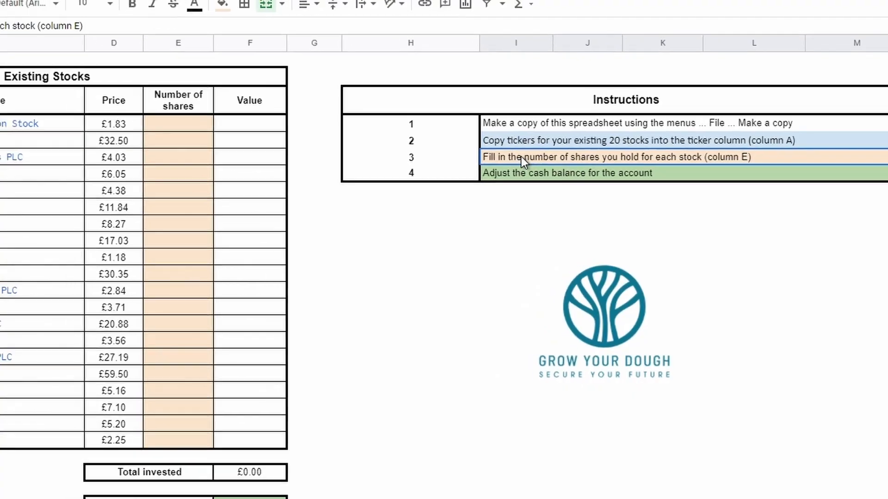
{"action": "key", "text": "alt+Tab"}
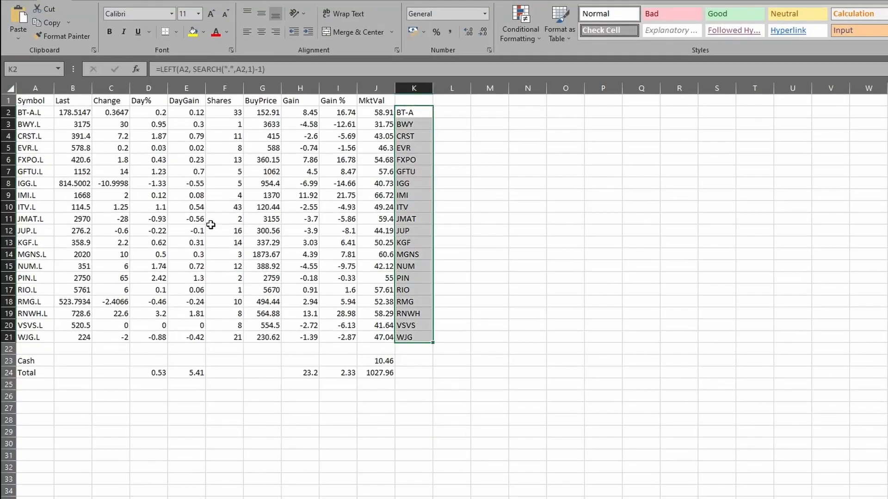
{"action": "left_click_drag", "start_coordinate": [225, 112], "coordinate": [227, 332]}
{"action": "key", "text": "ctrl+c"}
Return to the Google Sheets copy and paste only the values of the copied share counts into the Number of shares column.
{"action": "key", "text": "alt+Tab"}
{"action": "left_click", "coordinate": [437, 76]}
{"action": "right_click", "coordinate": [437, 77]}
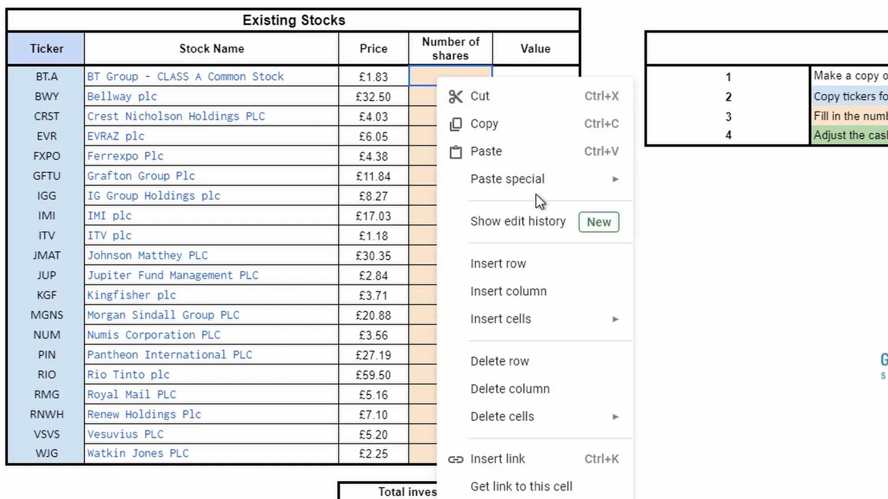
{"action": "mouse_move", "coordinate": [527, 194]}
{"action": "left_click", "coordinate": [681, 196]}
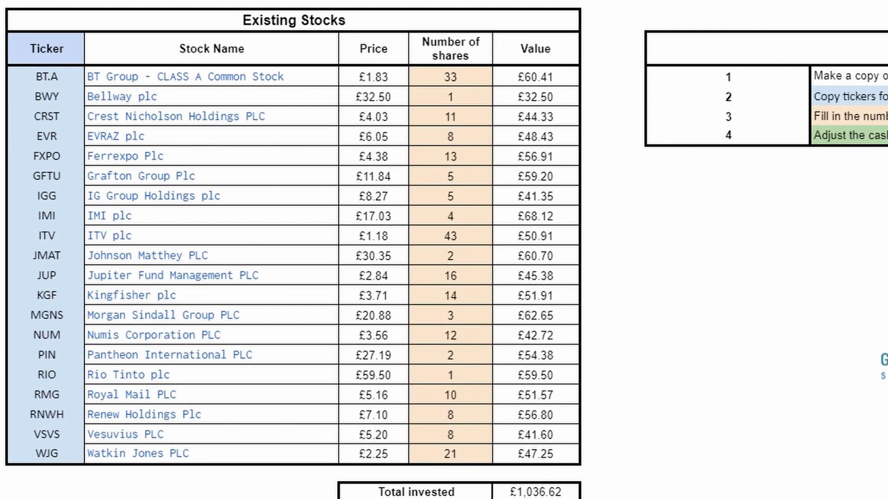
Set the Initial Cash balance to 10.46 and select the total portfolio value cell.
{"action": "left_click", "coordinate": [855, 135]}
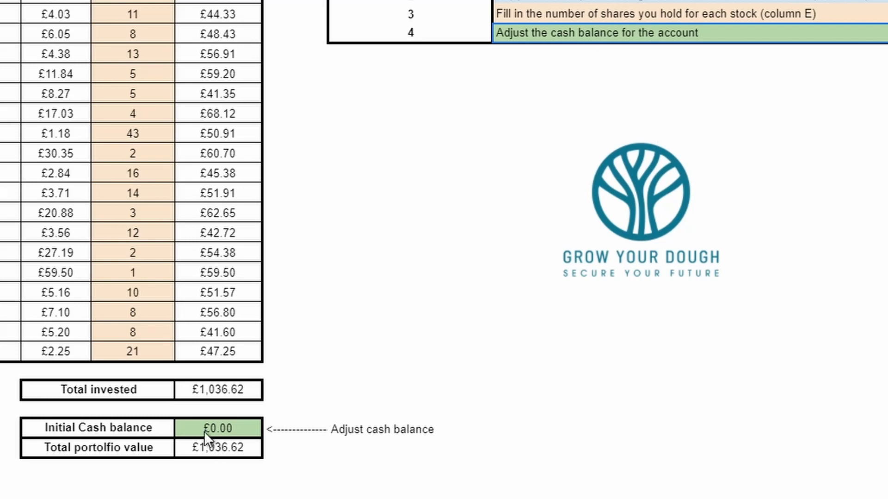
{"action": "left_click", "coordinate": [221, 430]}
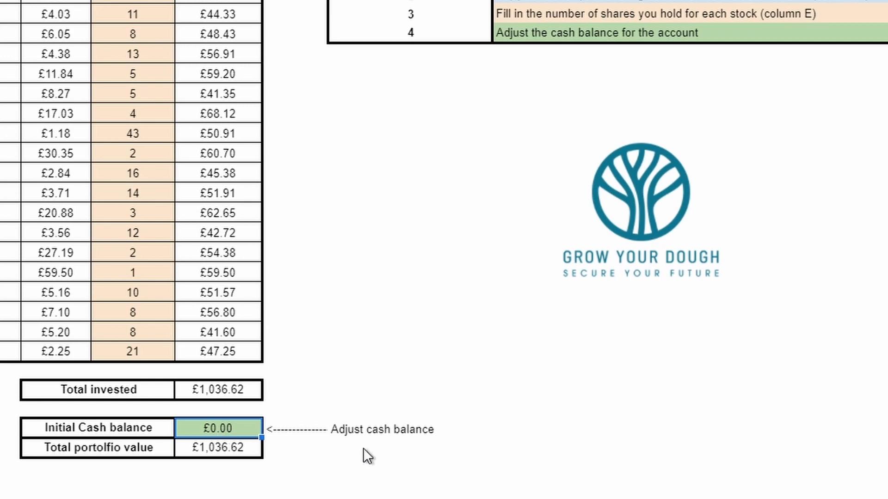
{"action": "key", "text": "ctrl+c"}
{"action": "type", "text": "10.46"}
{"action": "key", "text": "Tab"}
{"action": "left_click", "coordinate": [765, 434]}
{"action": "left_click", "coordinate": [209, 454]}
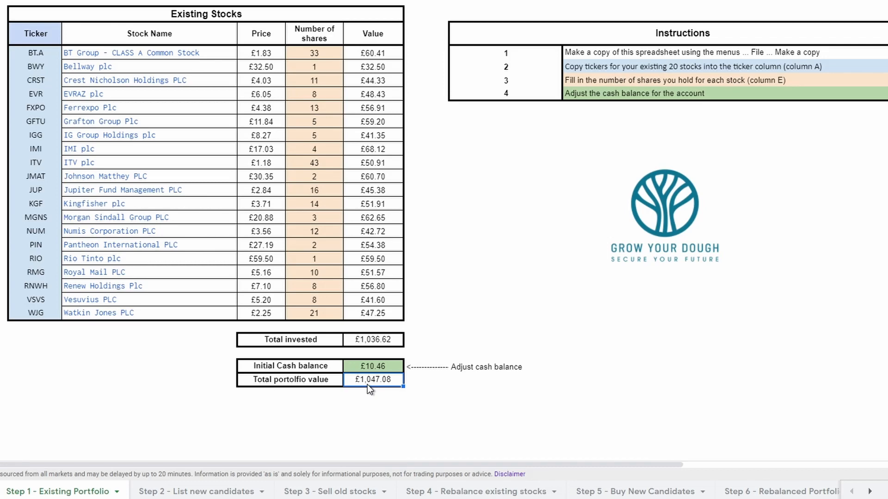
Open the Freetrade Stock Checker spreadsheet from the link in the Step 2 - List new candidates instructions.
{"action": "left_click", "coordinate": [215, 489]}
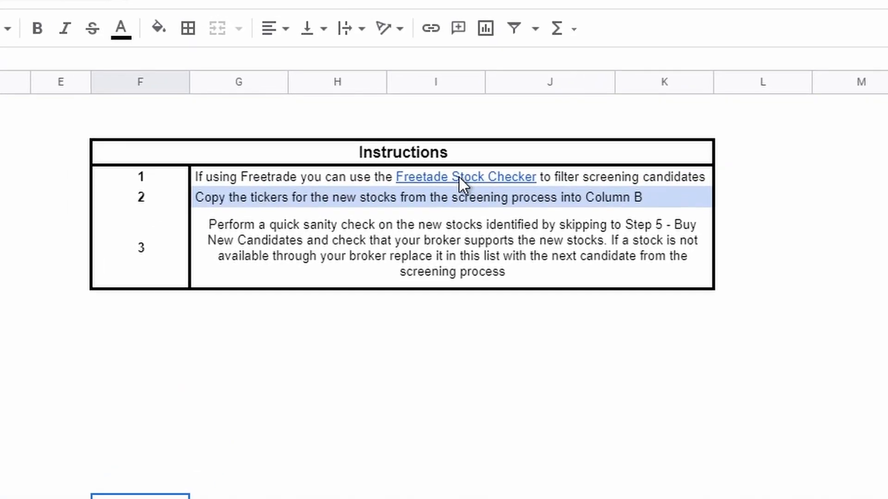
{"action": "left_click", "coordinate": [458, 177]}
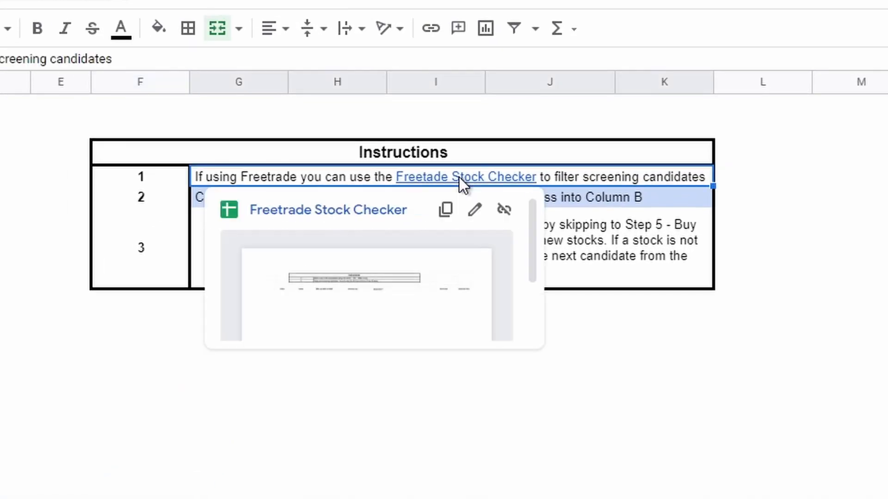
{"action": "left_click", "coordinate": [369, 210]}
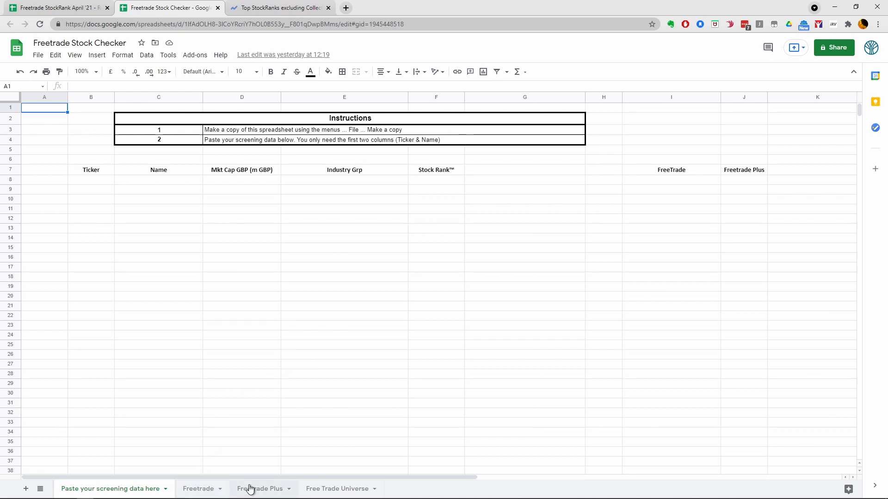
Look through the Free Trade Universe and Freetrade sheets, then return to the sheet for pasting screening data.
{"action": "left_click", "coordinate": [327, 488]}
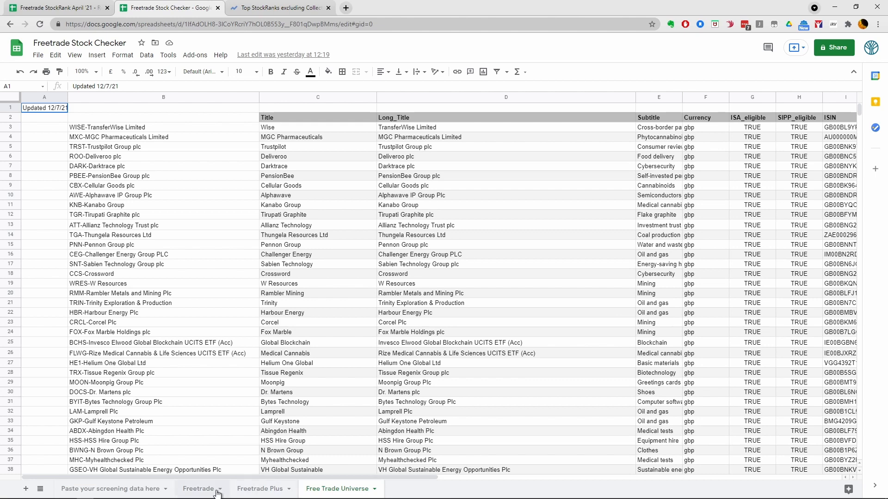
{"action": "left_click", "coordinate": [201, 489]}
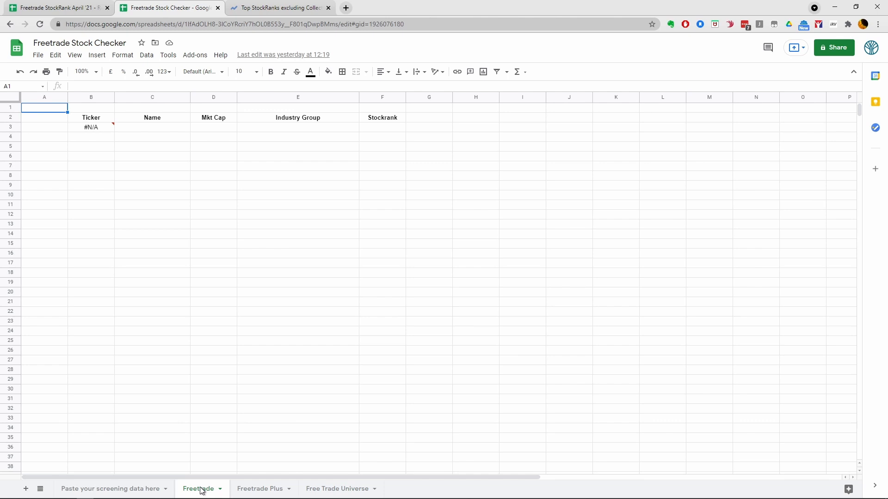
{"action": "left_click", "coordinate": [126, 493]}
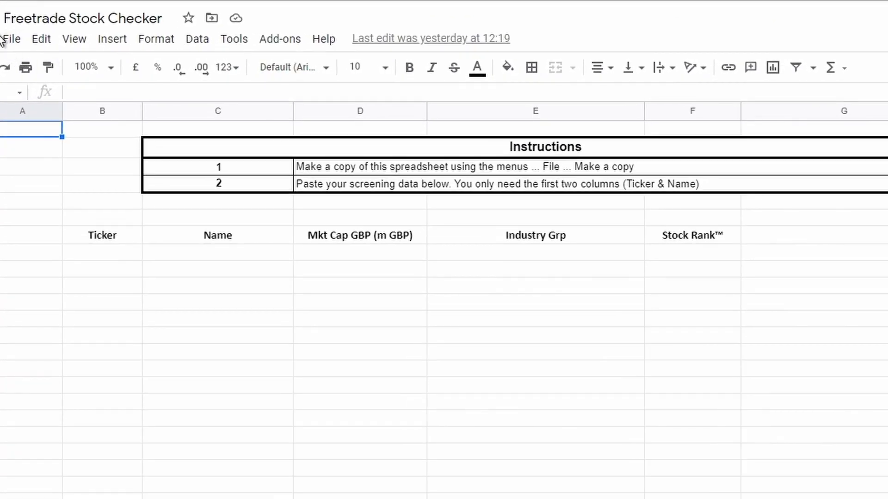
Make a copy of the Freetrade Stock Checker spreadsheet named "Jul '21 Rebalance Freetrade Stock Checker" and select its screening data instruction.
{"action": "left_click", "coordinate": [6, 40]}
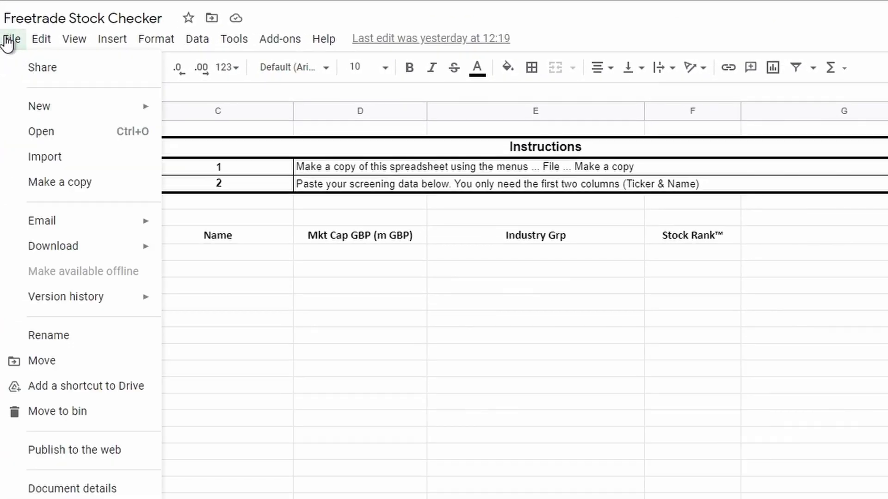
{"action": "left_click", "coordinate": [35, 183]}
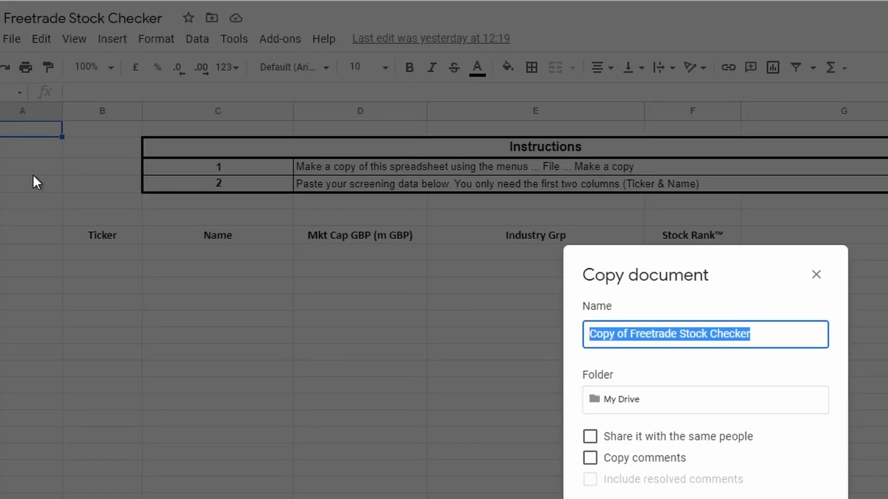
{"action": "left_click", "coordinate": [630, 341]}
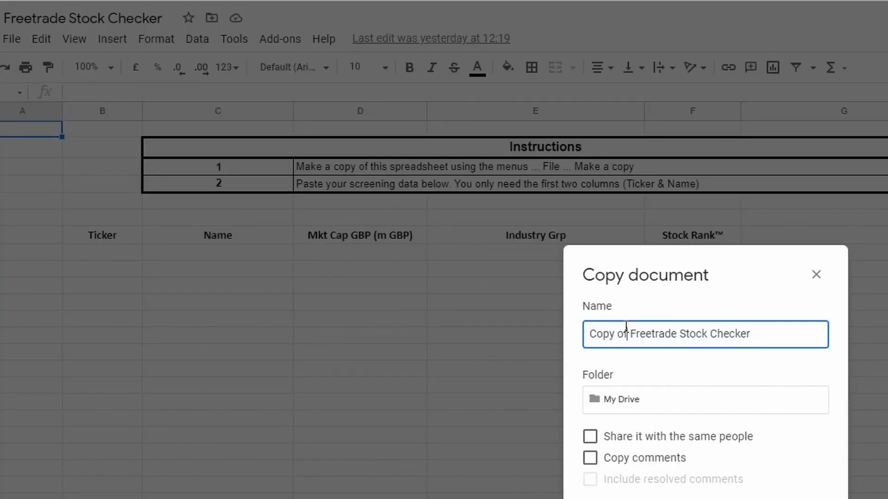
{"action": "left_click_drag", "start_coordinate": [629, 328], "coordinate": [501, 328]}
{"action": "type", "text": "Jul"}
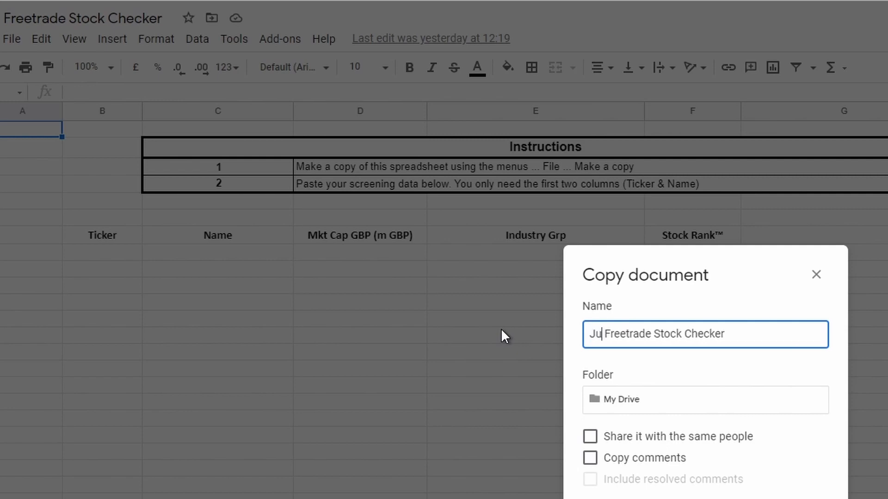
{"action": "type", "text": " '21 R"}
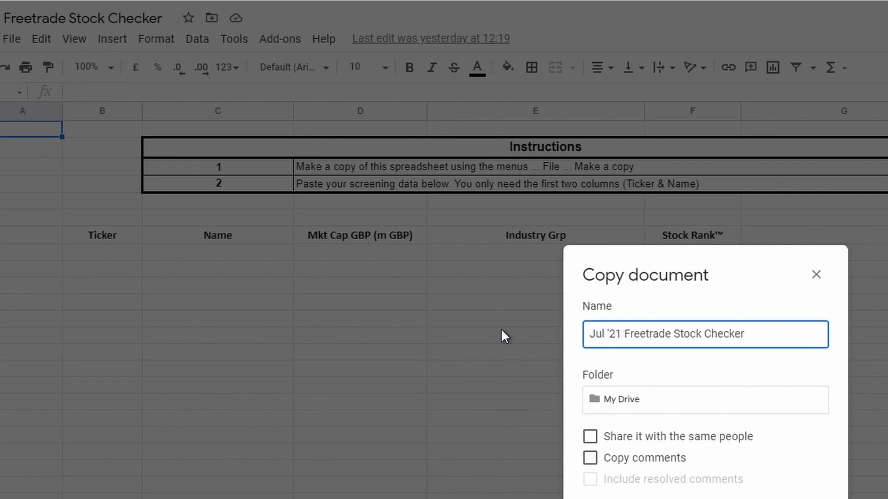
{"action": "type", "text": "ebalance"}
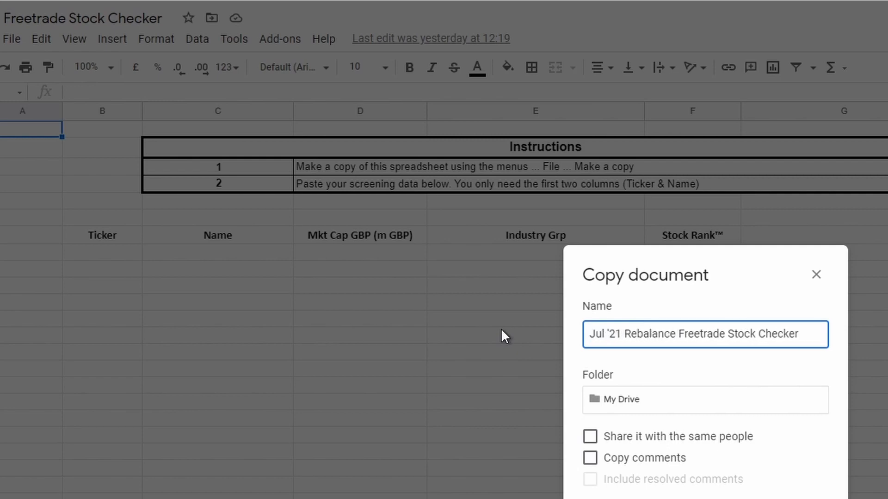
{"action": "key", "text": "ctrl+Left"}
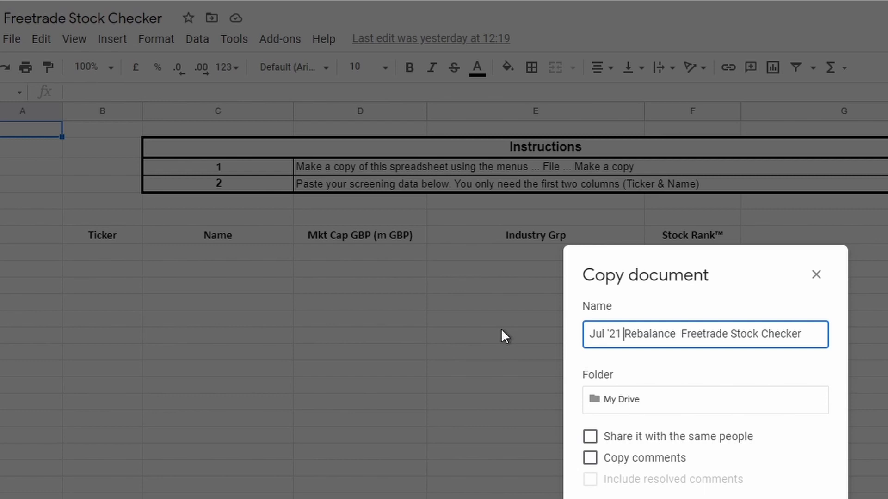
{"action": "key", "text": "Return"}
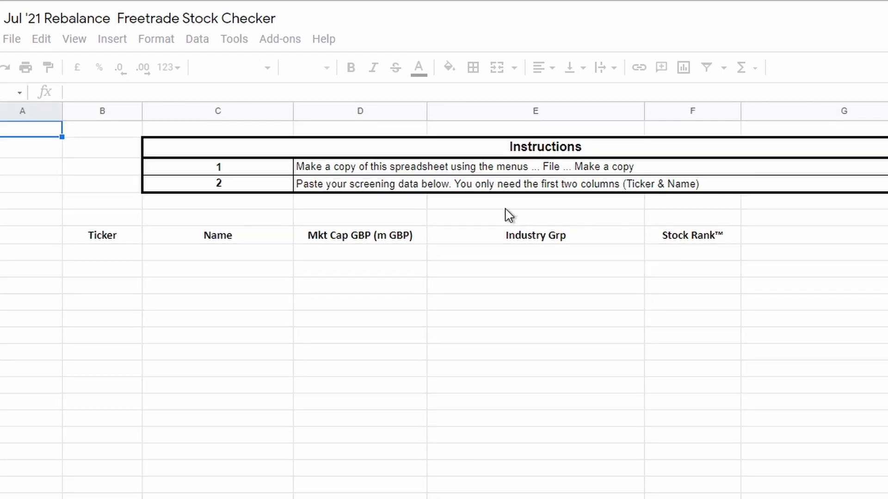
{"action": "left_click", "coordinate": [420, 171]}
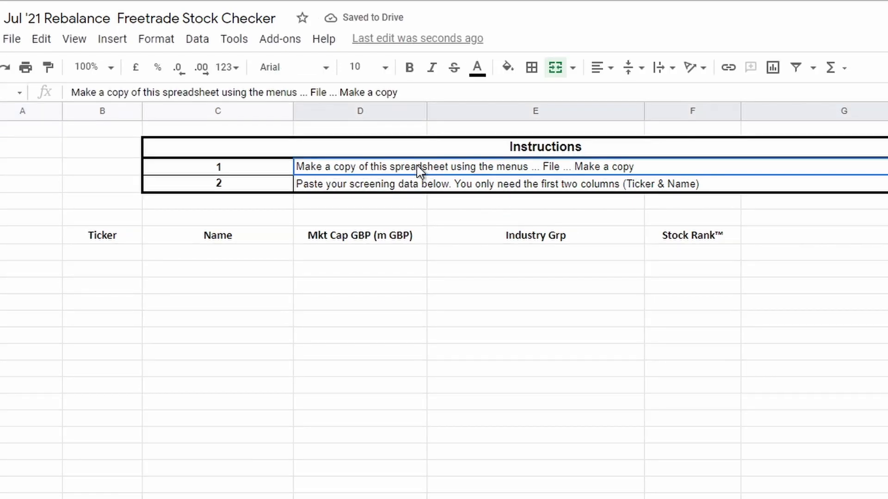
{"action": "left_click", "coordinate": [428, 188]}
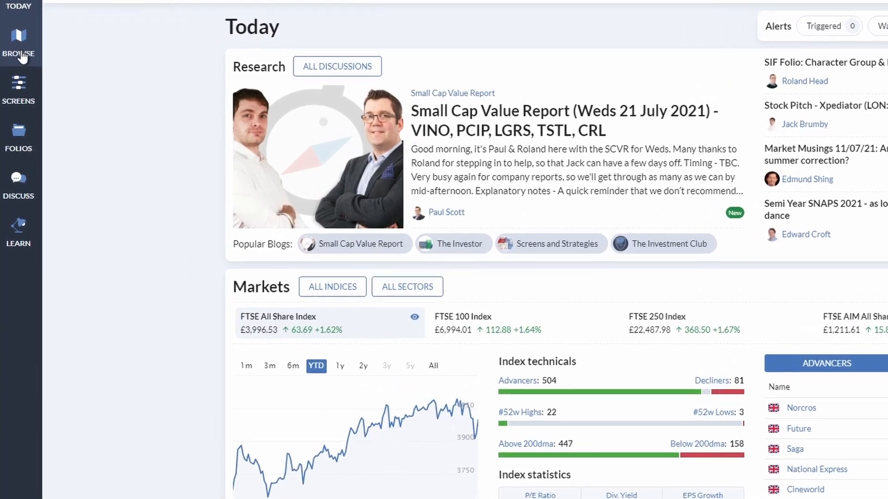
Switch to Stockopedia, open the Top StockRanks screen and copy it as "Top StockRanks excluding Collective Investments".
{"action": "left_click", "coordinate": [21, 56]}
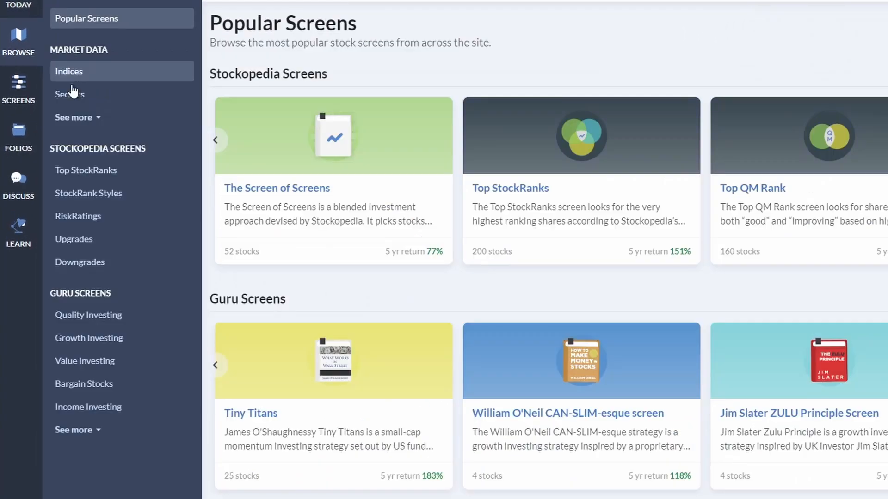
{"action": "left_click", "coordinate": [525, 188]}
{"action": "left_click", "coordinate": [854, 20]}
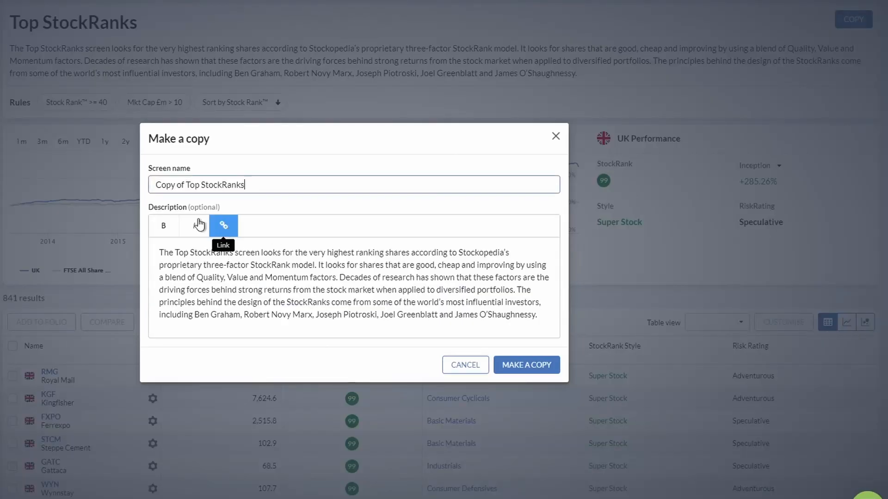
{"action": "left_click", "coordinate": [190, 185]}
{"action": "left_click_drag", "start_coordinate": [190, 185], "coordinate": [135, 189]}
{"action": "key", "text": "BackSpace"}
{"action": "left_click", "coordinate": [240, 184]}
{"action": "type", "text": "excluding Collective Investments"}
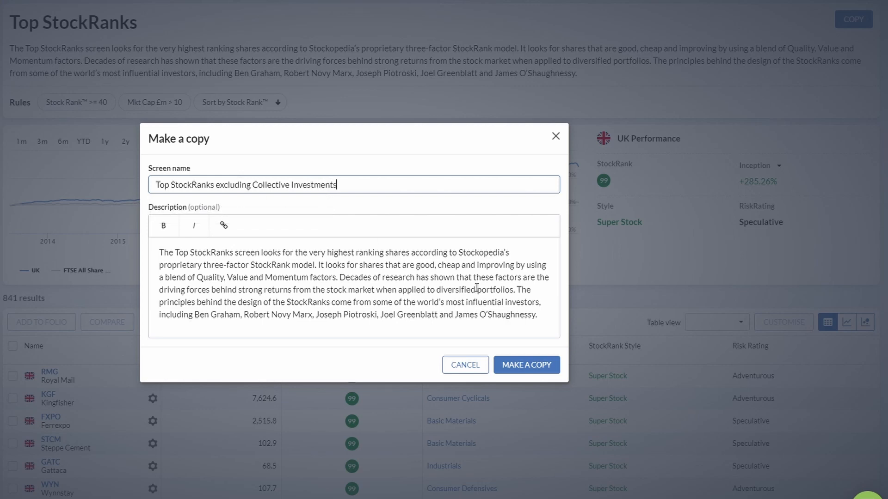
{"action": "left_click", "coordinate": [520, 374]}
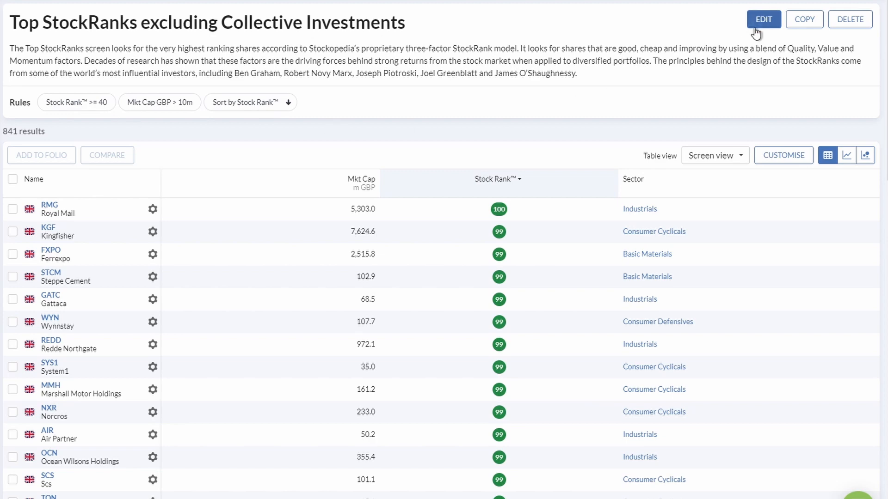
Edit the copied screen and add a rule based on the Industry Group metric.
{"action": "left_click", "coordinate": [765, 19]}
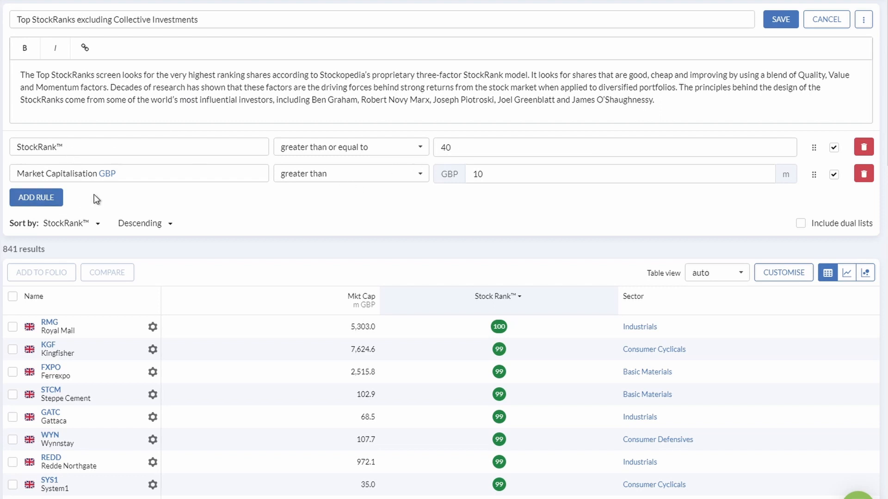
{"action": "left_click", "coordinate": [45, 201]}
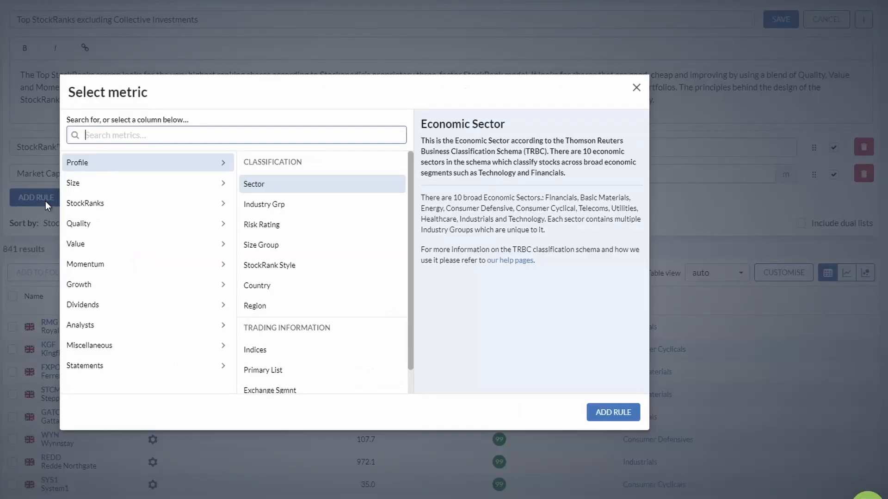
{"action": "type", "text": "industry"}
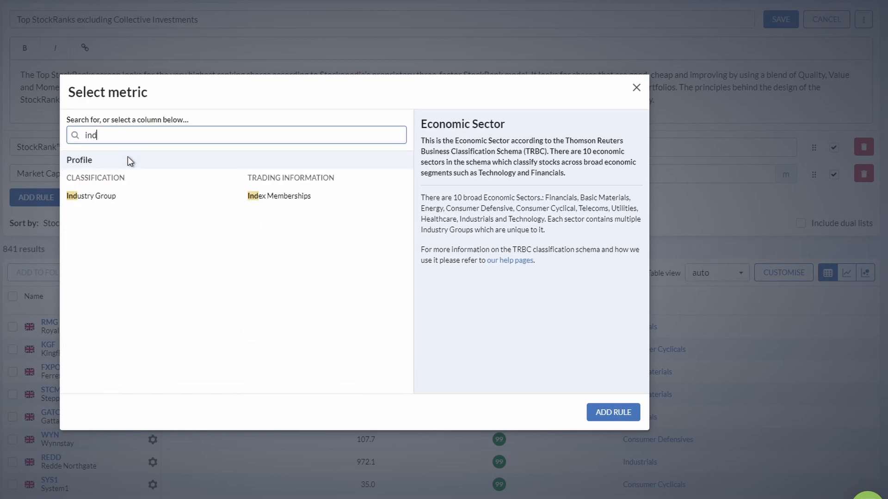
{"action": "left_click", "coordinate": [100, 196]}
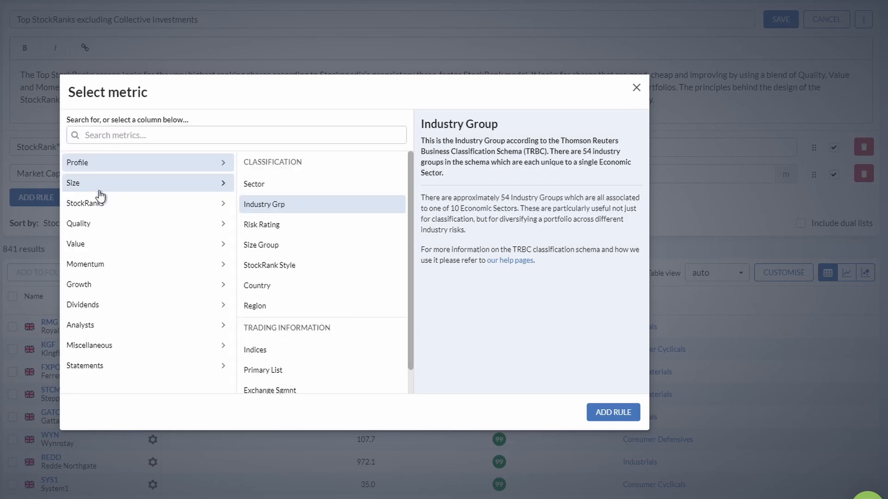
{"action": "left_click", "coordinate": [613, 414]}
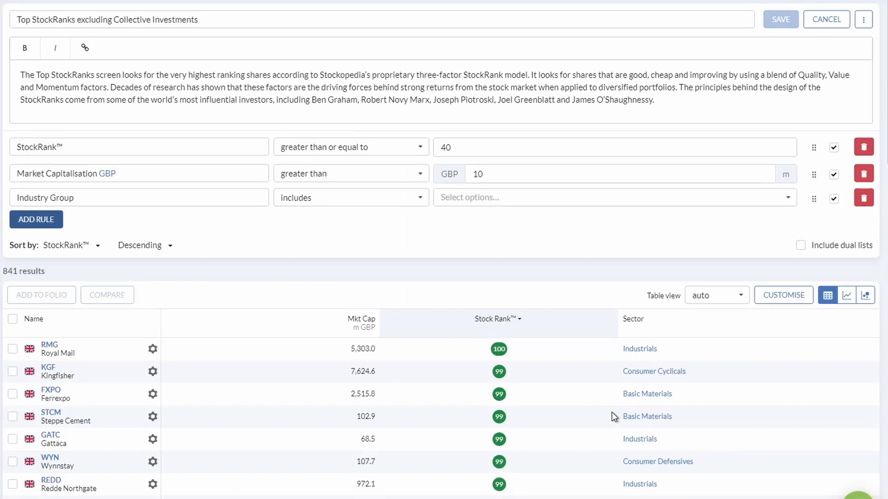
Set the Industry Group rule to exclude Collective Investments and save the screen.
{"action": "left_click", "coordinate": [366, 202]}
{"action": "left_click", "coordinate": [330, 241]}
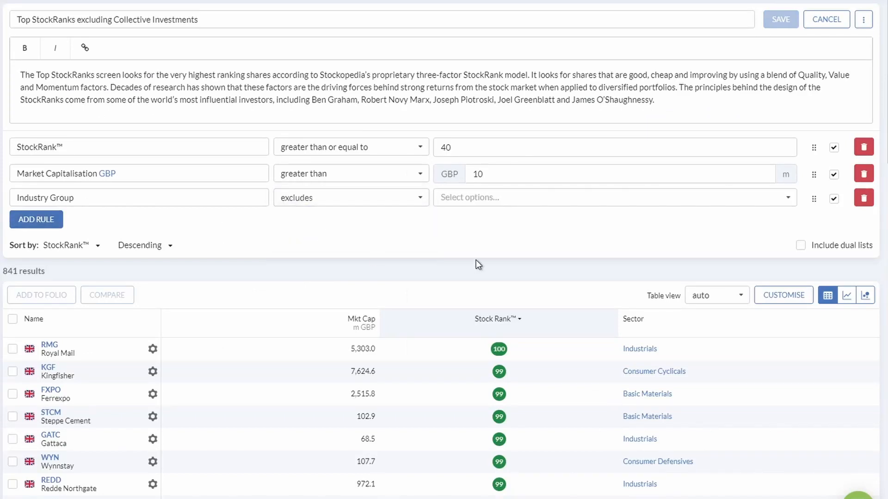
{"action": "left_click", "coordinate": [456, 195]}
{"action": "type", "text": "collecy"}
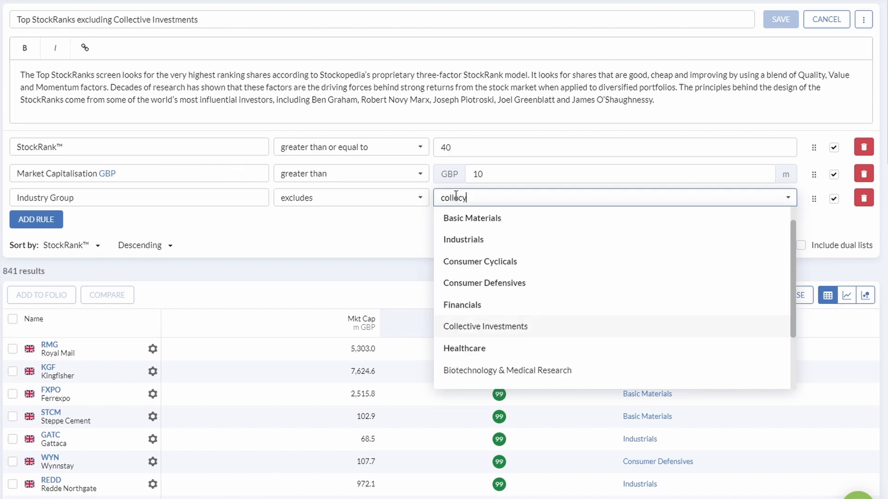
{"action": "key", "text": "BackSpace"}
{"action": "type", "text": "tiv"}
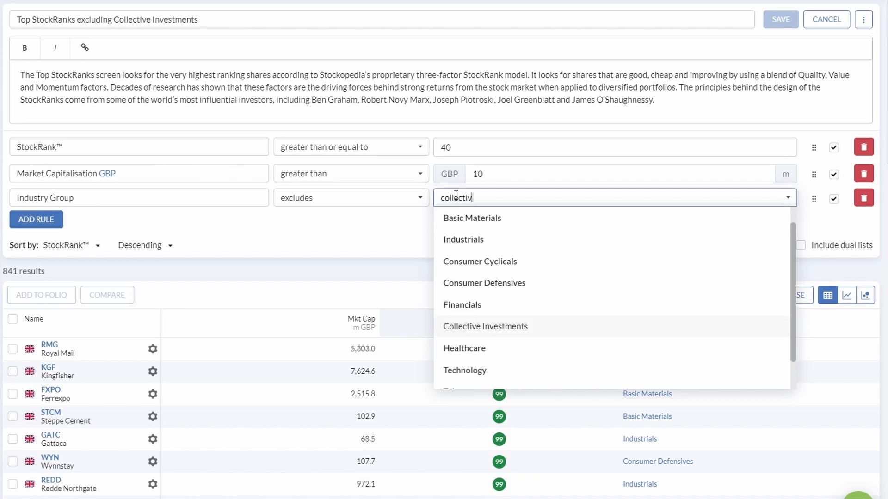
{"action": "left_click", "coordinate": [495, 328]}
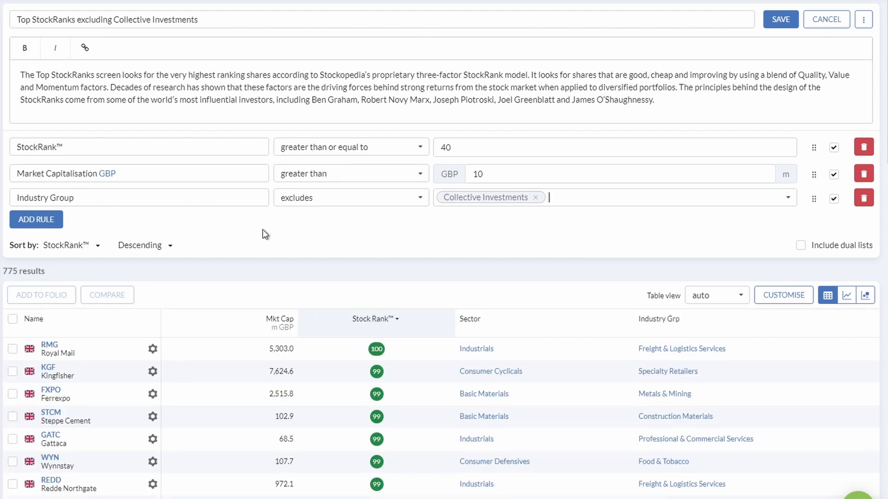
{"action": "left_click", "coordinate": [766, 20]}
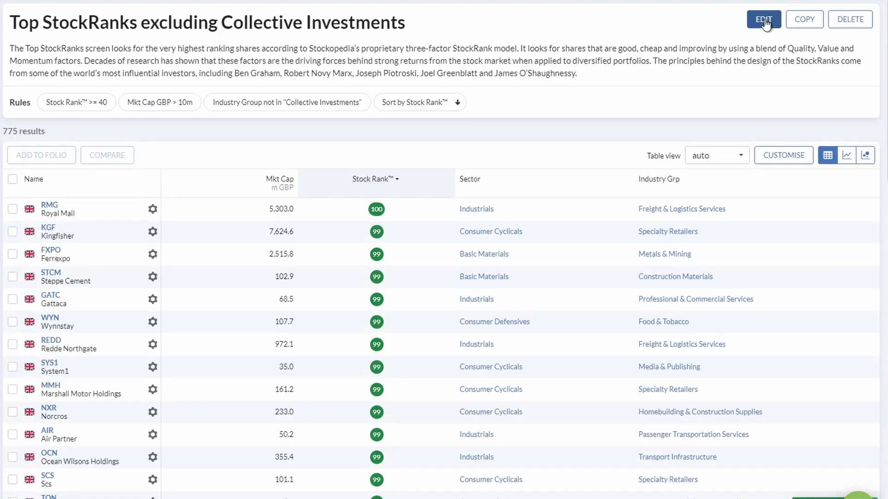
Look through the first page of screen results and copy the results data to the clipboard.
{"action": "scroll", "coordinate": [403, 307], "scroll_direction": "down", "scroll_amount": 8}
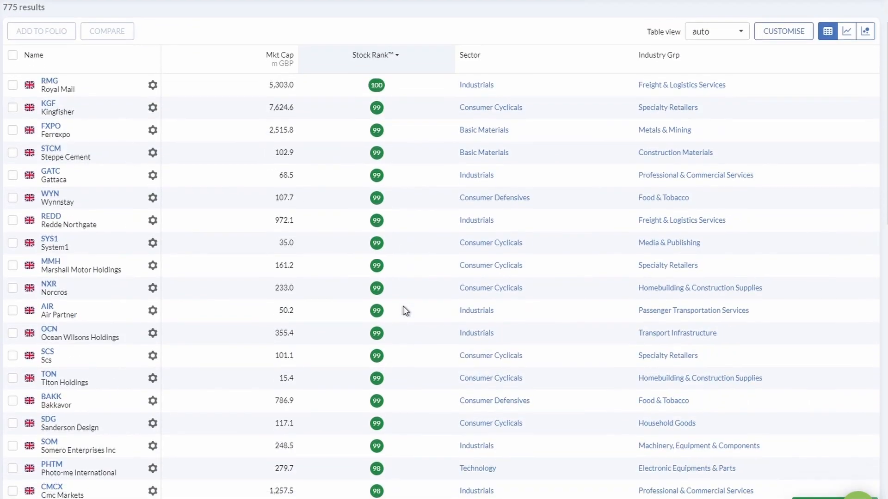
{"action": "scroll", "coordinate": [403, 306], "scroll_direction": "down", "scroll_amount": 12}
{"action": "scroll", "coordinate": [403, 306], "scroll_direction": "up", "scroll_amount": 14}
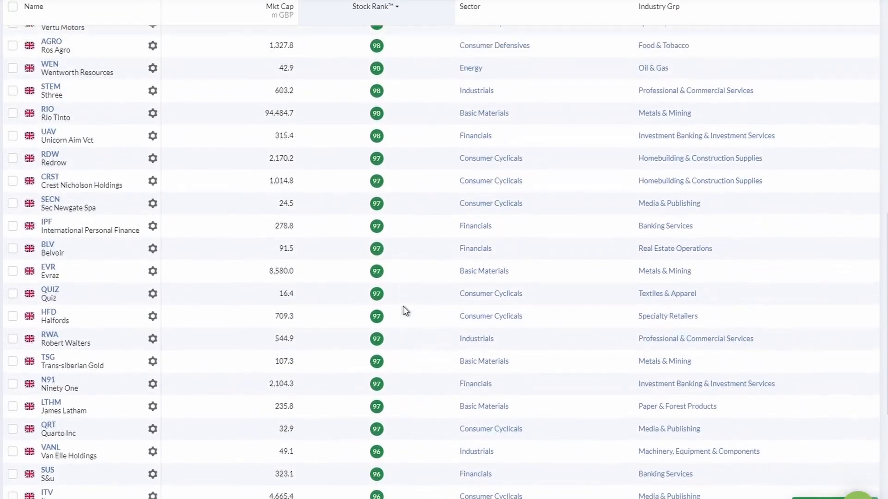
{"action": "scroll", "coordinate": [403, 307], "scroll_direction": "down", "scroll_amount": 18}
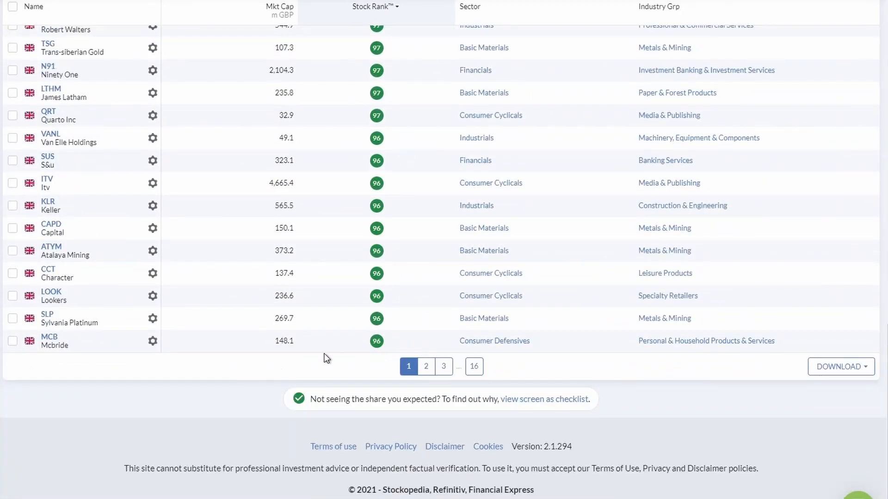
{"action": "scroll", "coordinate": [325, 356], "scroll_direction": "up", "scroll_amount": 18}
{"action": "scroll", "coordinate": [325, 356], "scroll_direction": "down", "scroll_amount": 18}
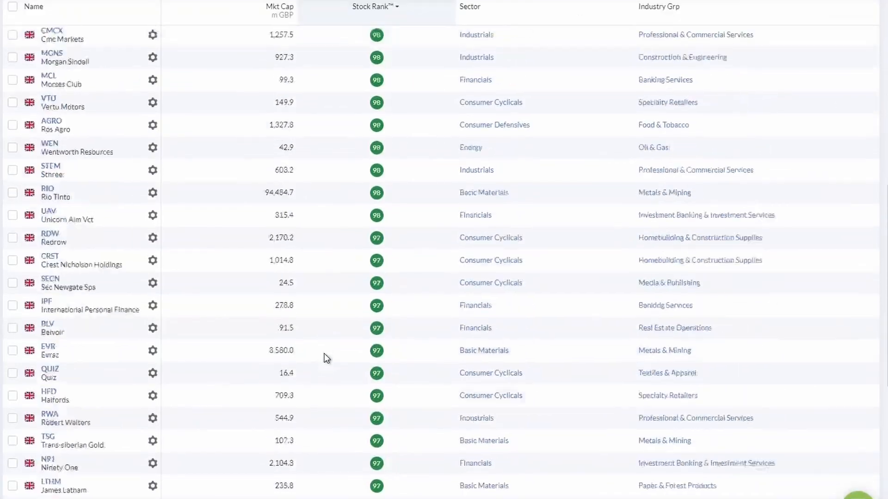
{"action": "scroll", "coordinate": [870, 367], "scroll_direction": "down", "scroll_amount": 1}
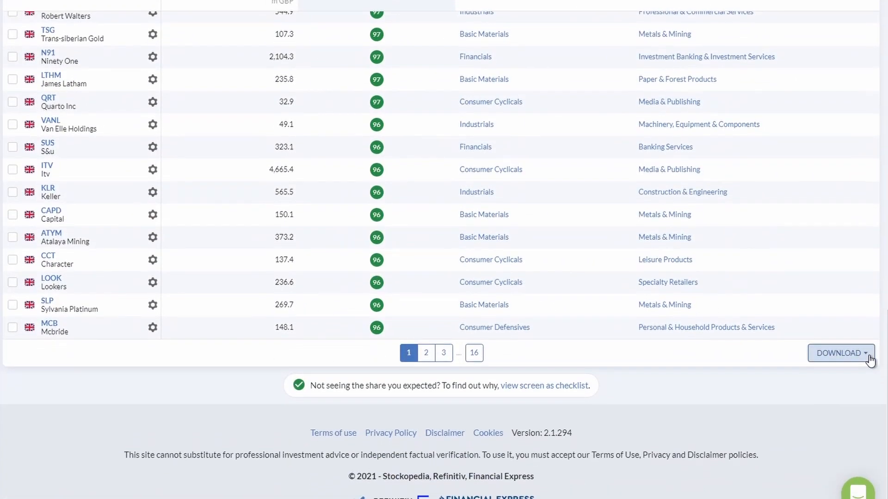
{"action": "left_click", "coordinate": [869, 337]}
{"action": "left_click", "coordinate": [777, 462]}
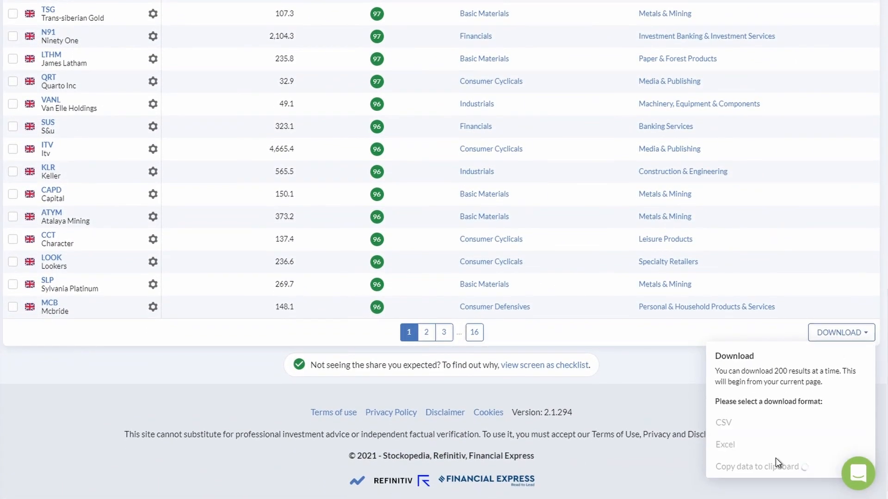
Switch to the Stock Checker copy in Google Sheets and paste only the values of the screening data starting at cell A8.
{"action": "key", "text": "alt+Tab"}
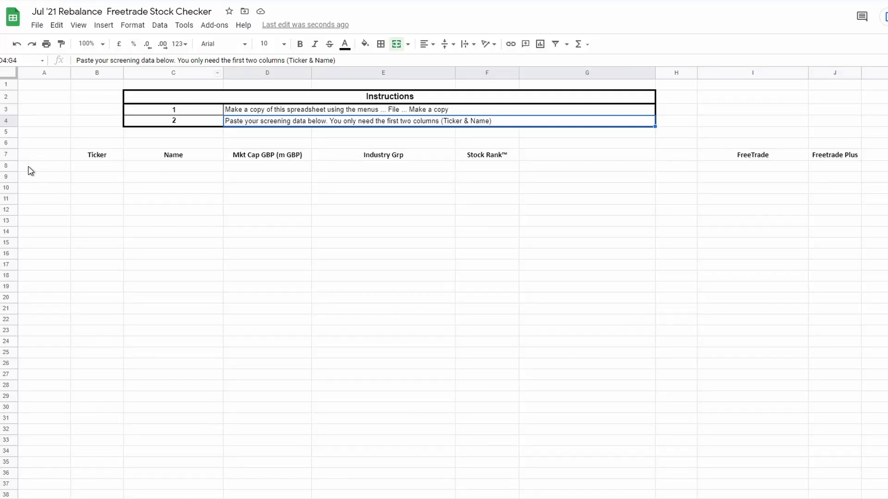
{"action": "left_click", "coordinate": [30, 170]}
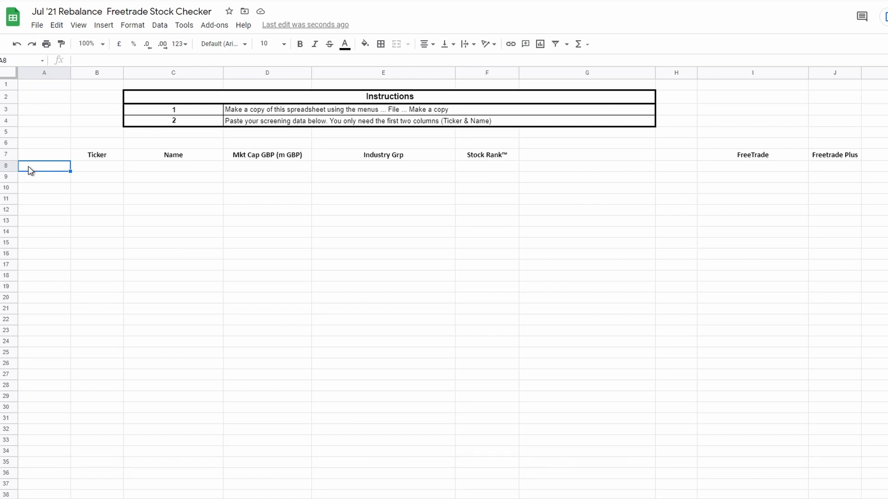
{"action": "right_click", "coordinate": [30, 171]}
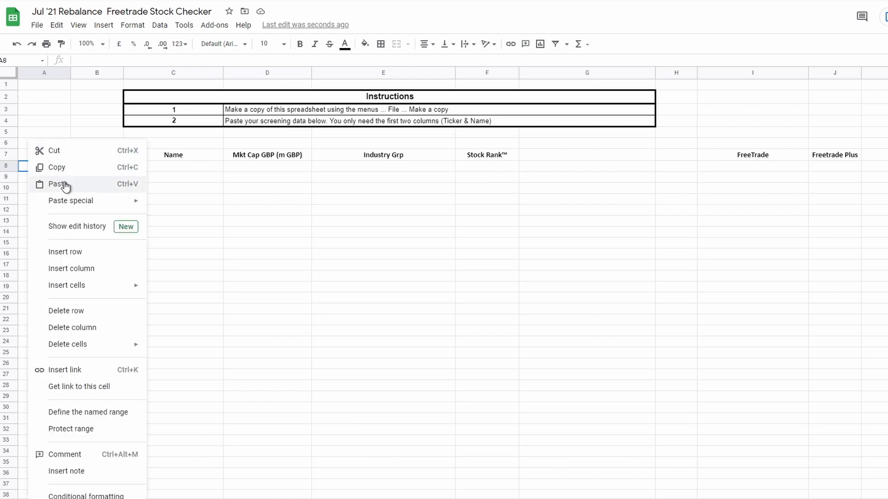
{"action": "mouse_move", "coordinate": [67, 201]}
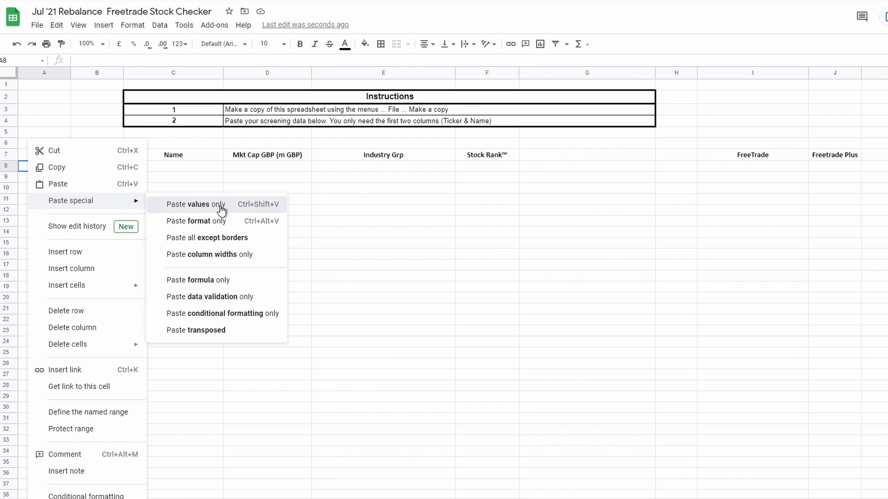
{"action": "left_click", "coordinate": [221, 210]}
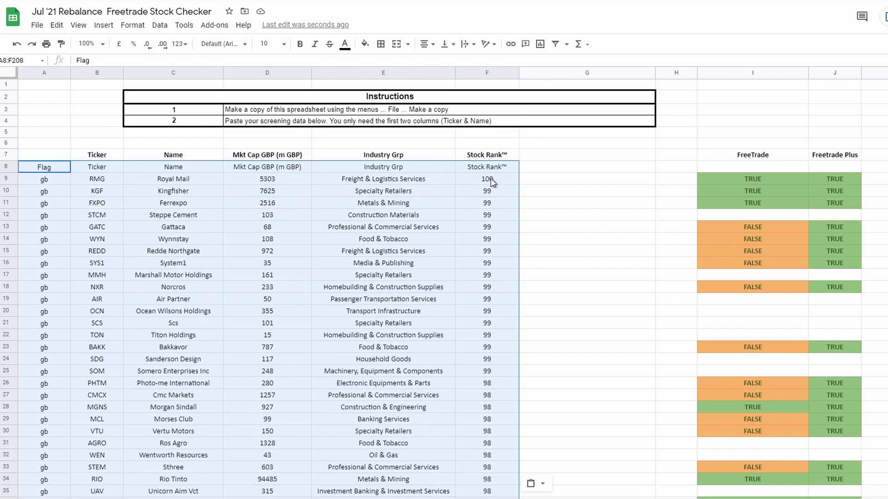
Look through the pasted screening data and review the FreeTrade and Freetrade Plus availability columns beside it.
{"action": "scroll", "coordinate": [504, 351], "scroll_direction": "down", "scroll_amount": 15}
{"action": "scroll", "coordinate": [504, 350], "scroll_direction": "down", "scroll_amount": 20}
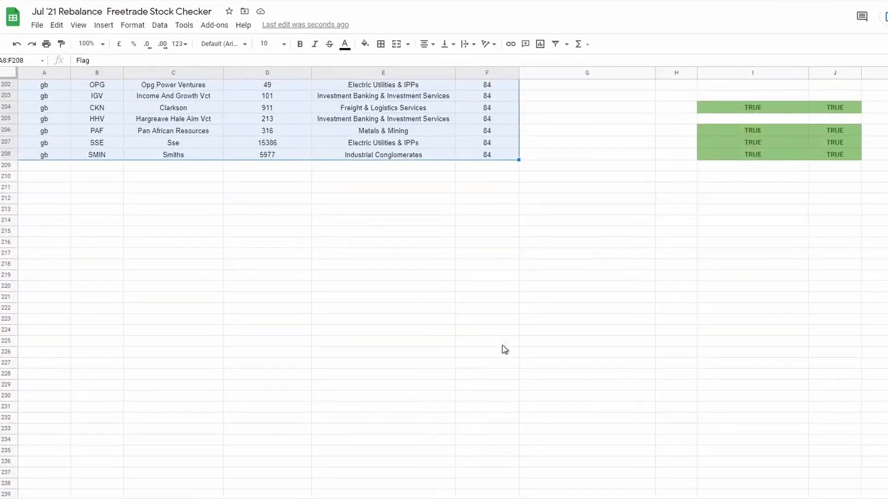
{"action": "scroll", "coordinate": [504, 350], "scroll_direction": "up", "scroll_amount": 20}
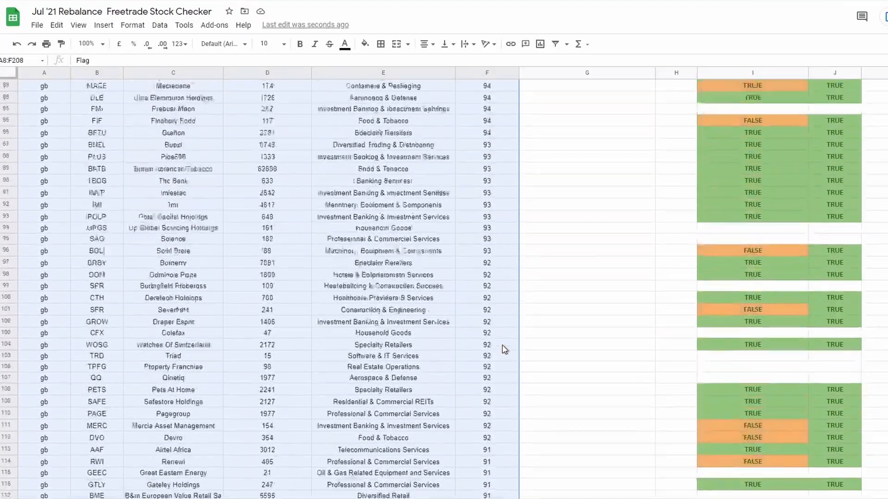
{"action": "scroll", "coordinate": [504, 350], "scroll_direction": "up", "scroll_amount": 20}
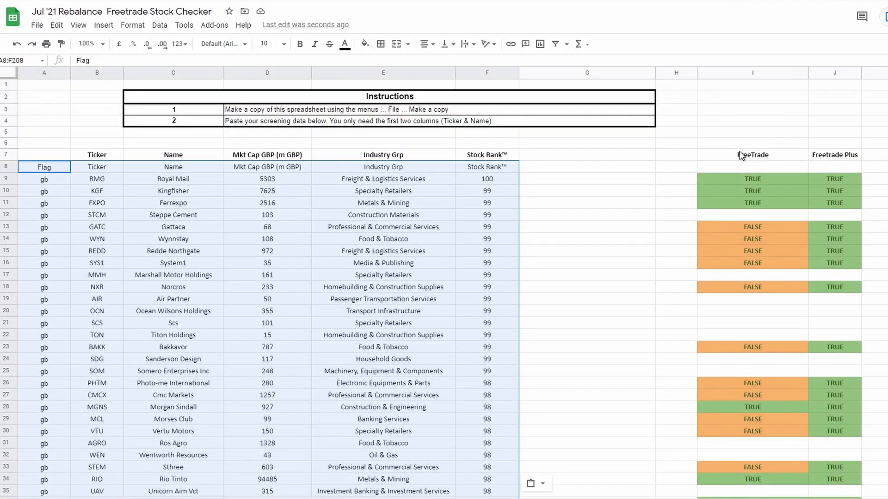
{"action": "left_click", "coordinate": [543, 207]}
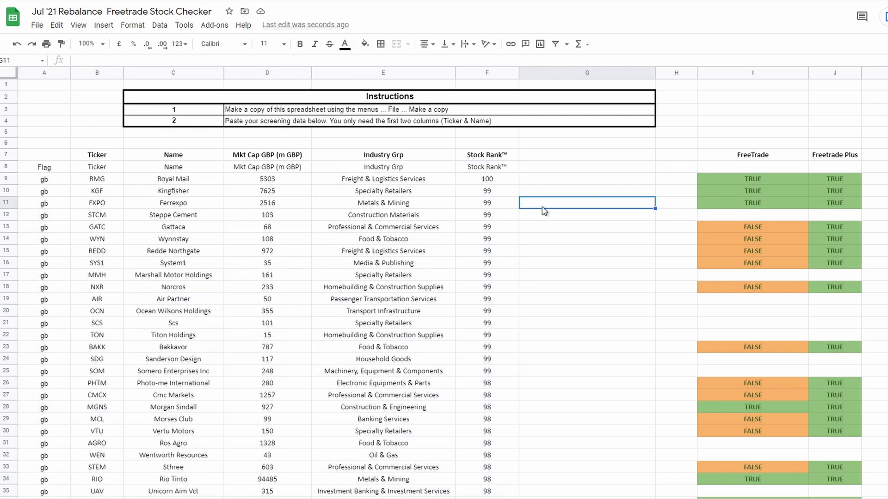
{"action": "left_click", "coordinate": [503, 181]}
{"action": "left_click", "coordinate": [768, 180]}
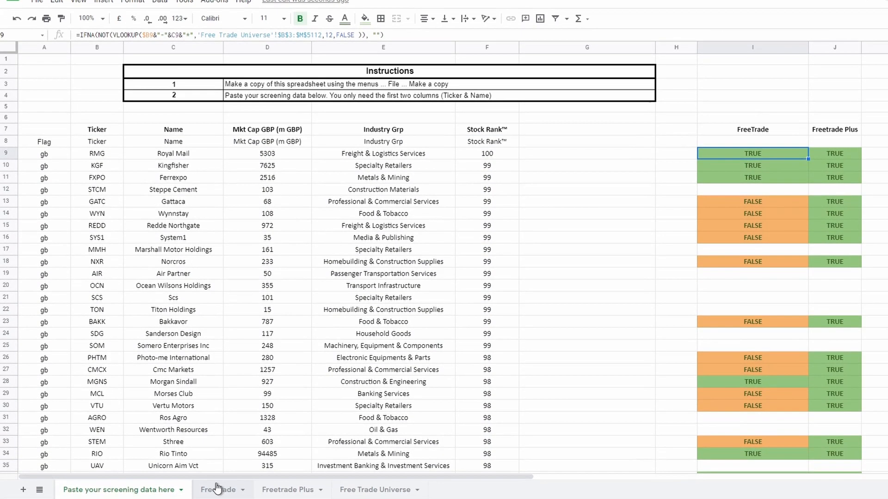
Compare the filtered candidate lists on the Freetrade and Freetrade Plus sheets.
{"action": "left_click", "coordinate": [216, 488]}
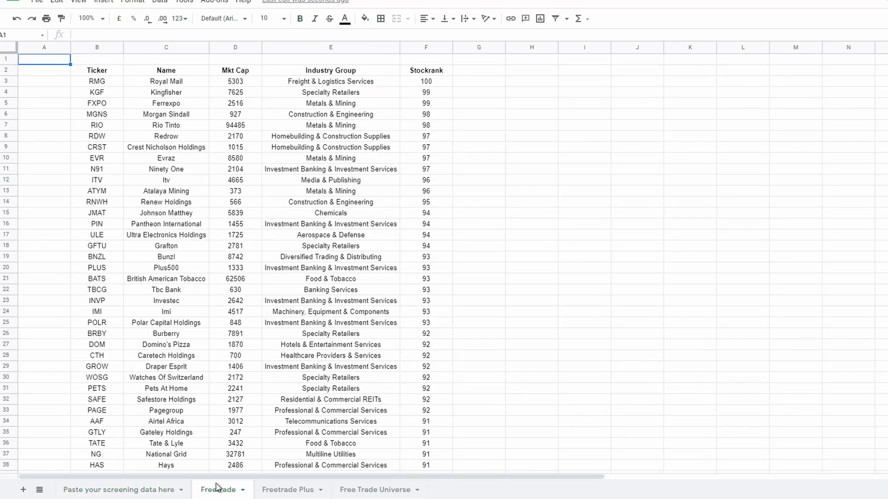
{"action": "left_click", "coordinate": [273, 492]}
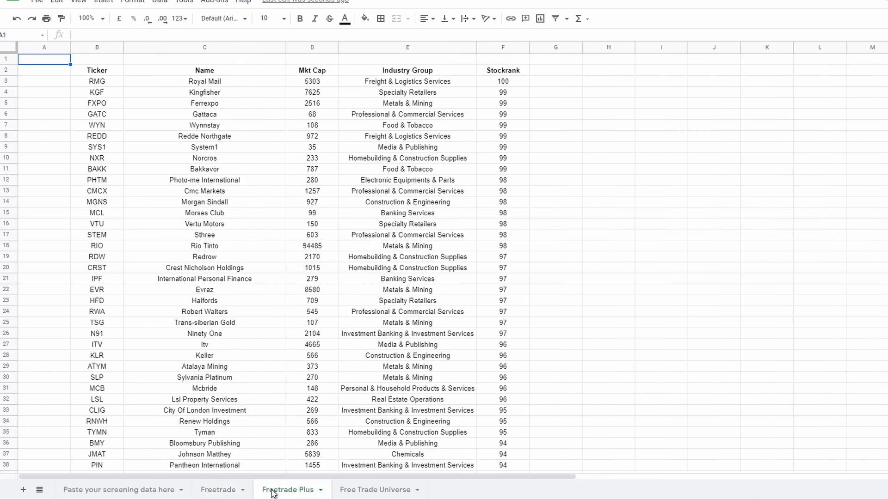
{"action": "left_click", "coordinate": [218, 493]}
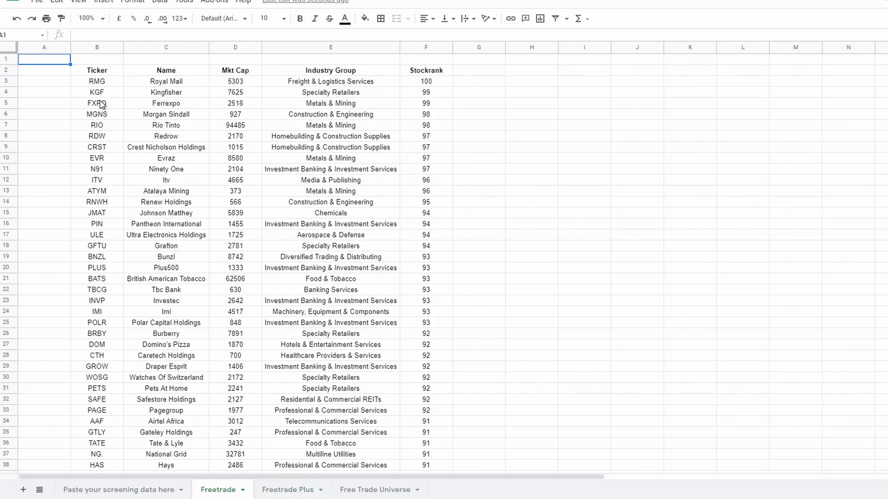
{"action": "left_click", "coordinate": [291, 490]}
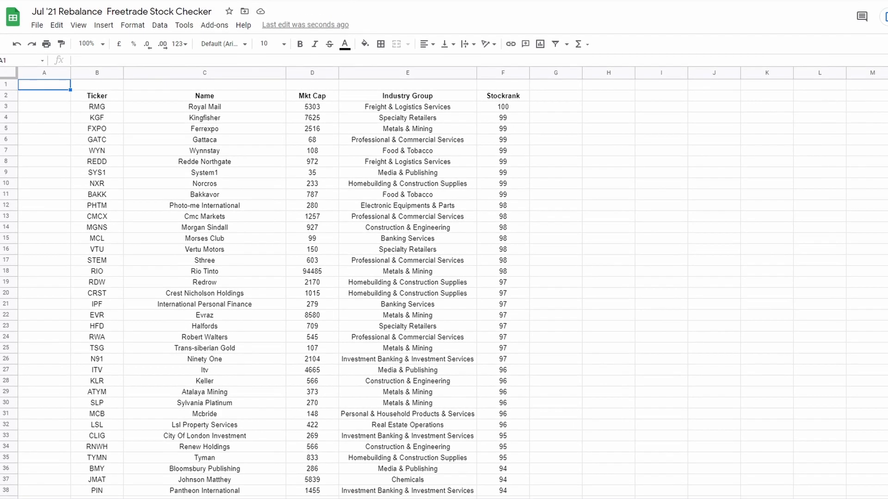
Copy the tickers in B3:B22 of the Freetrade sheet and paste only their values into the Ticker column of the New Stocks table.
{"action": "left_click", "coordinate": [219, 490]}
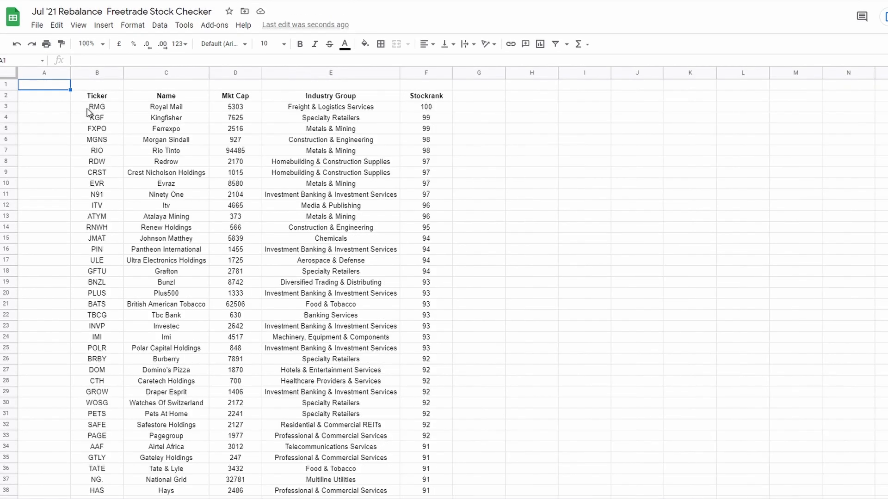
{"action": "left_click", "coordinate": [88, 109]}
{"action": "left_click_drag", "start_coordinate": [88, 111], "coordinate": [92, 324]}
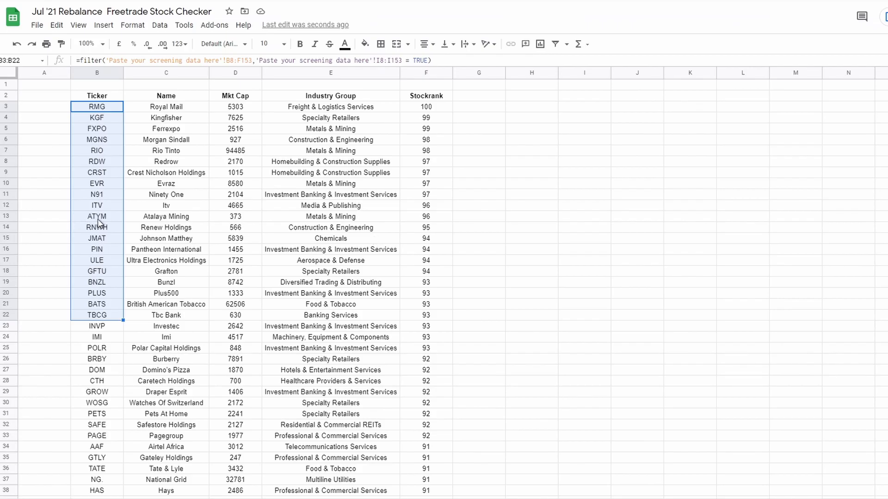
{"action": "key", "text": "ctrl+c"}
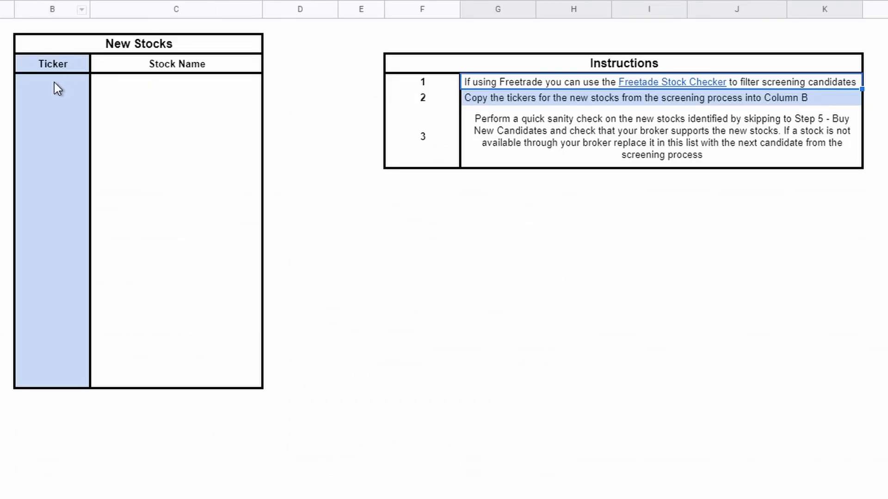
{"action": "left_click", "coordinate": [54, 82]}
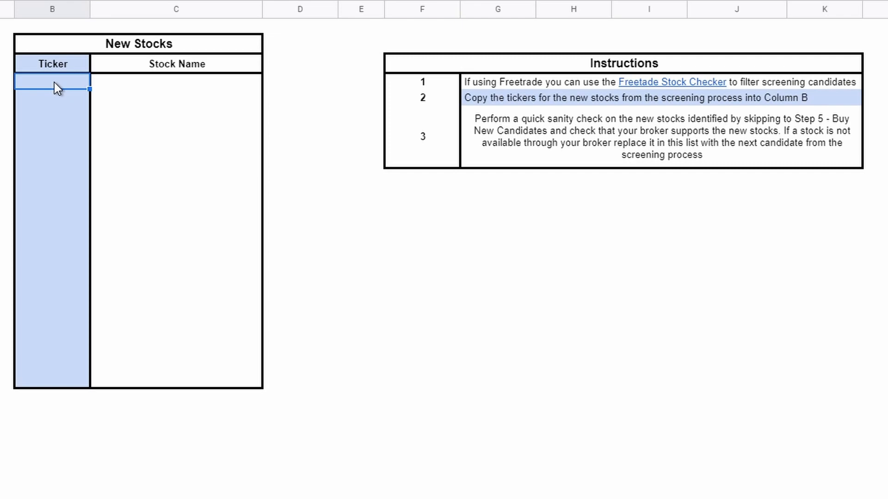
{"action": "right_click", "coordinate": [54, 83]}
{"action": "mouse_move", "coordinate": [124, 175]}
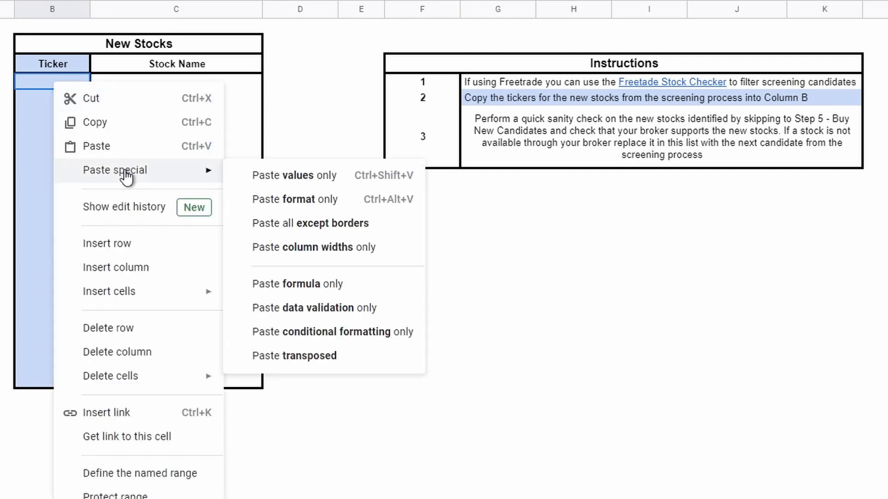
{"action": "left_click", "coordinate": [243, 178]}
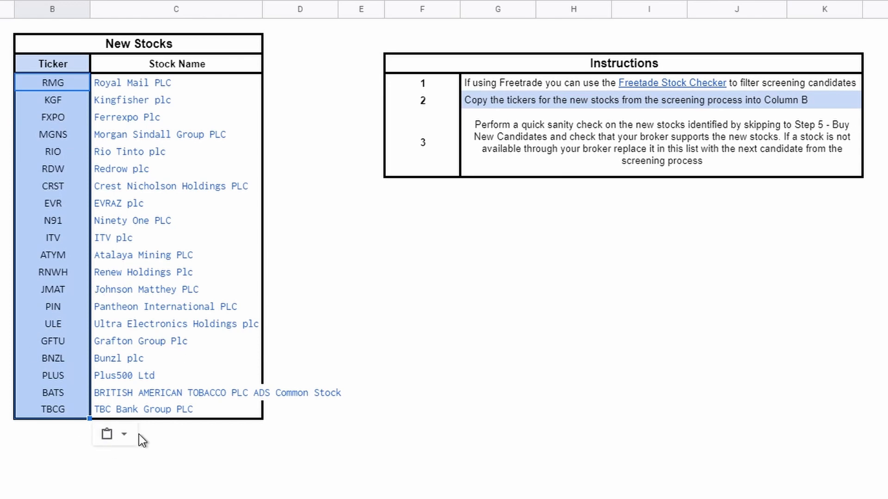
{"action": "left_click", "coordinate": [391, 435]}
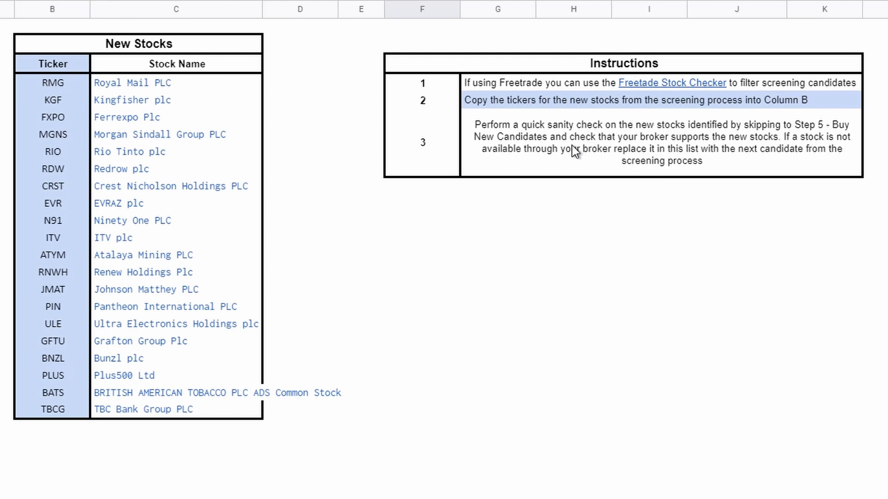
Read the sanity-check instruction and inspect the Redrow ticker on the Step 5 - Buy New Candidates sheet against its Freetrade listing.
{"action": "left_click", "coordinate": [527, 130]}
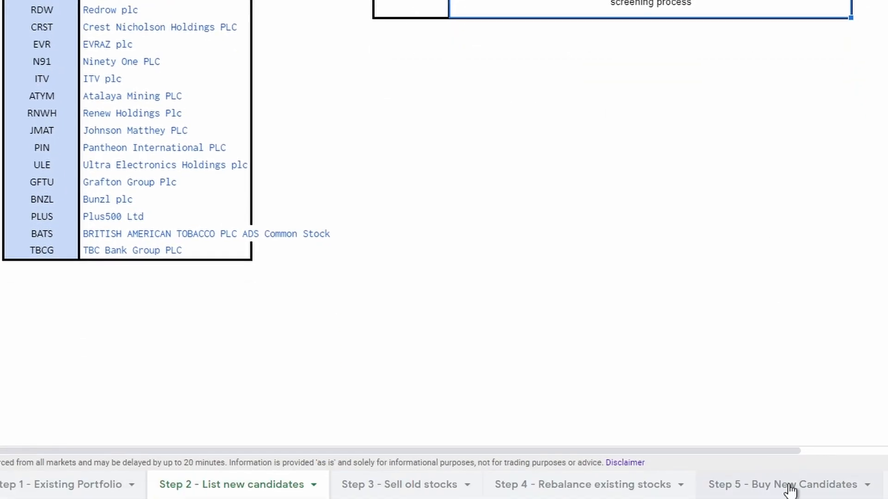
{"action": "left_click", "coordinate": [789, 485]}
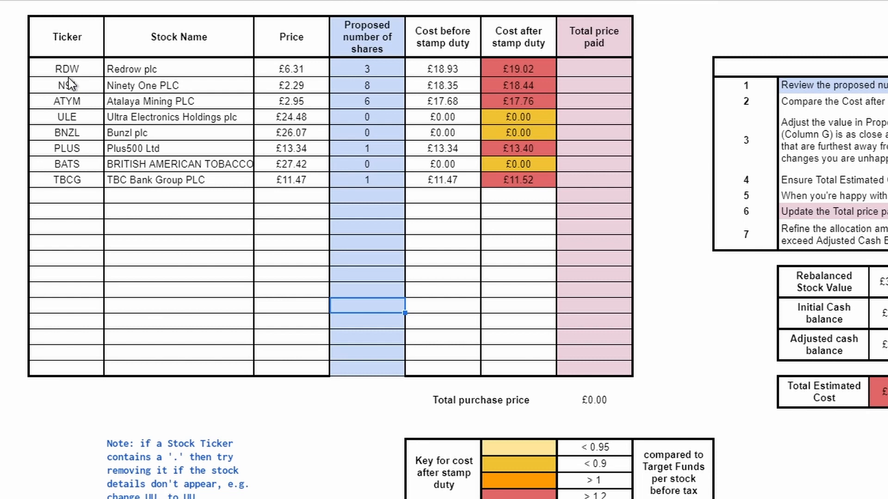
{"action": "left_click", "coordinate": [64, 74]}
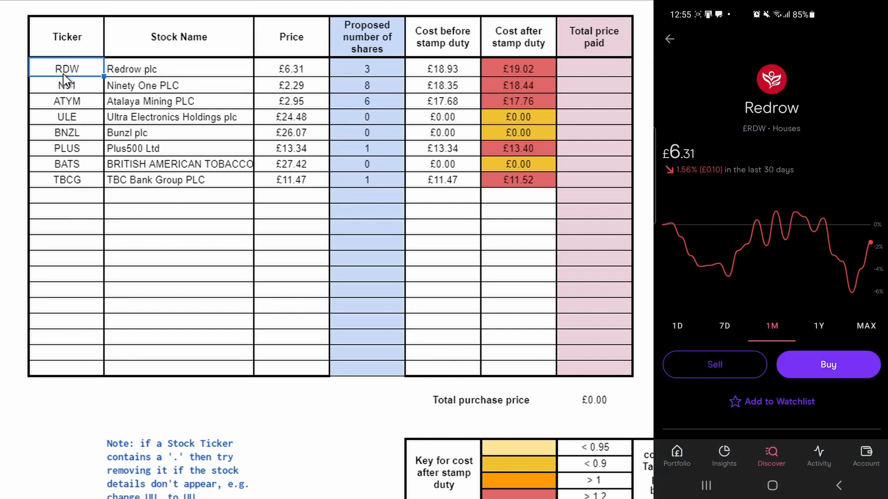
{"action": "double_click", "coordinate": [64, 74]}
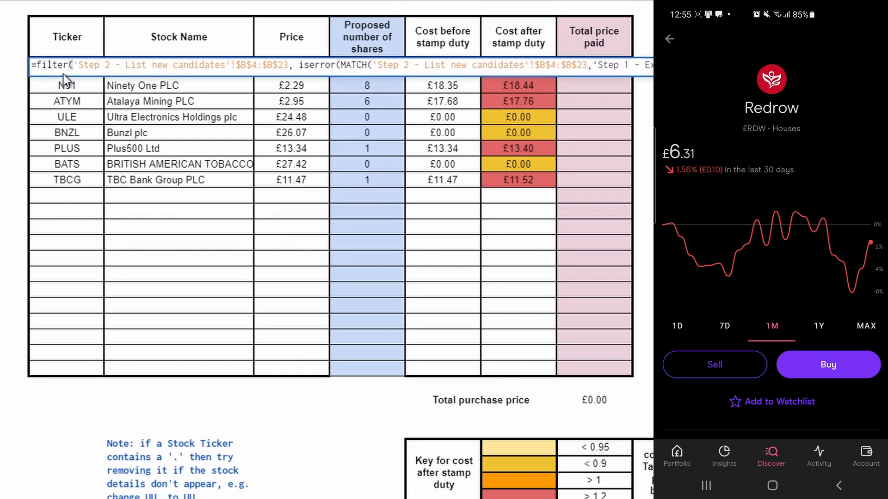
{"action": "left_click", "coordinate": [199, 323]}
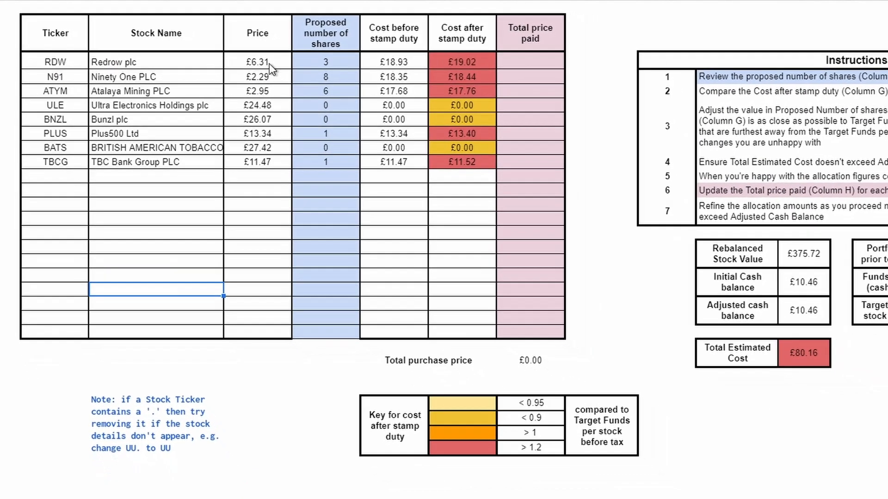
Check Redrow's price in the candidates table and search the Freetrade phone app for n91.
{"action": "left_click", "coordinate": [270, 63]}
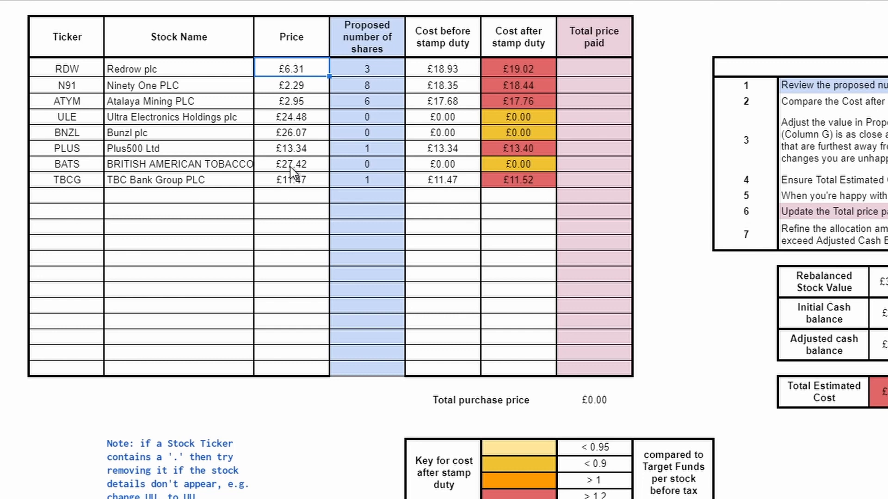
{"action": "type", "text": "n91"}
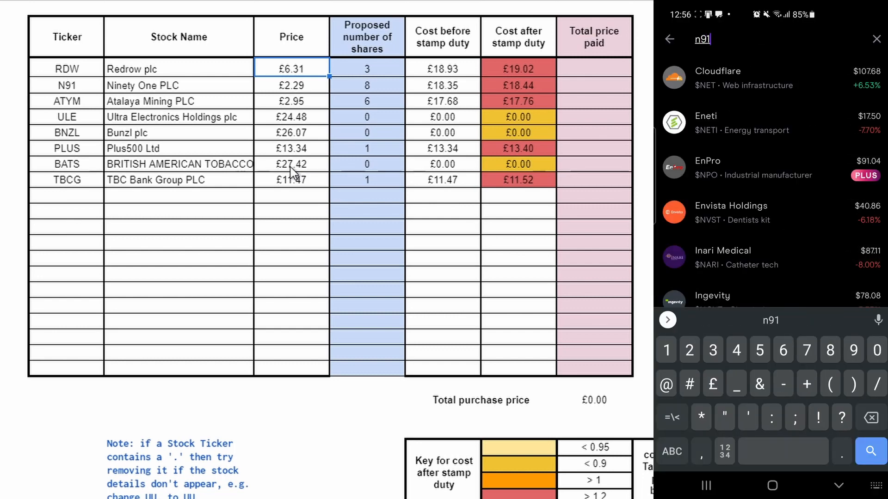
{"action": "left_click", "coordinate": [751, 77]}
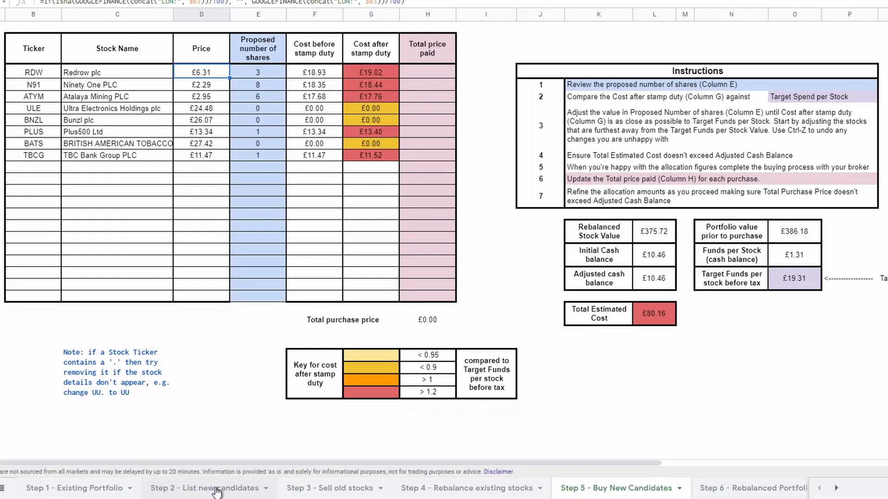
Find N91 in the Step 2 - List new candidates sheet and locate the next replacement candidate, INVP, in the Stock Checker.
{"action": "left_click", "coordinate": [217, 489]}
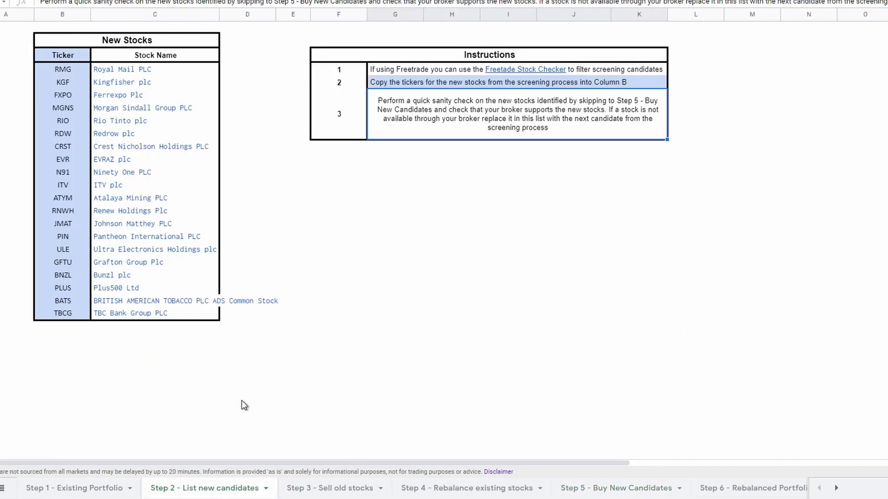
{"action": "left_click", "coordinate": [64, 171]}
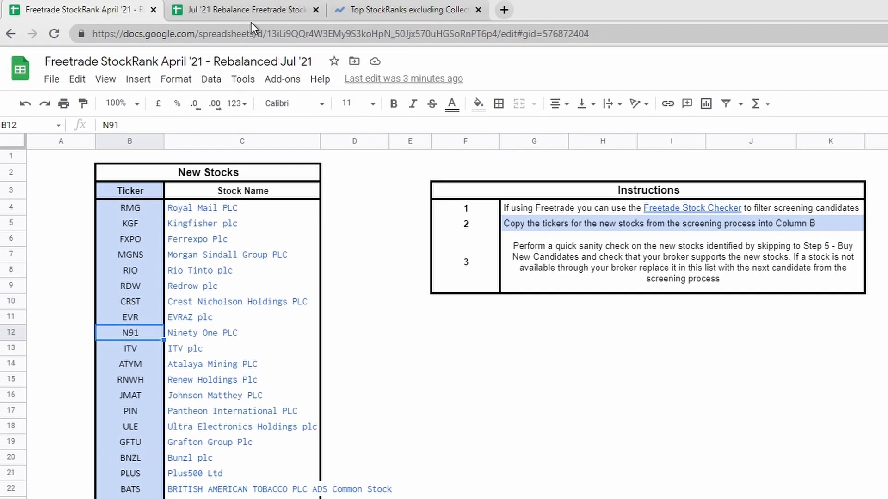
{"action": "left_click", "coordinate": [232, 14]}
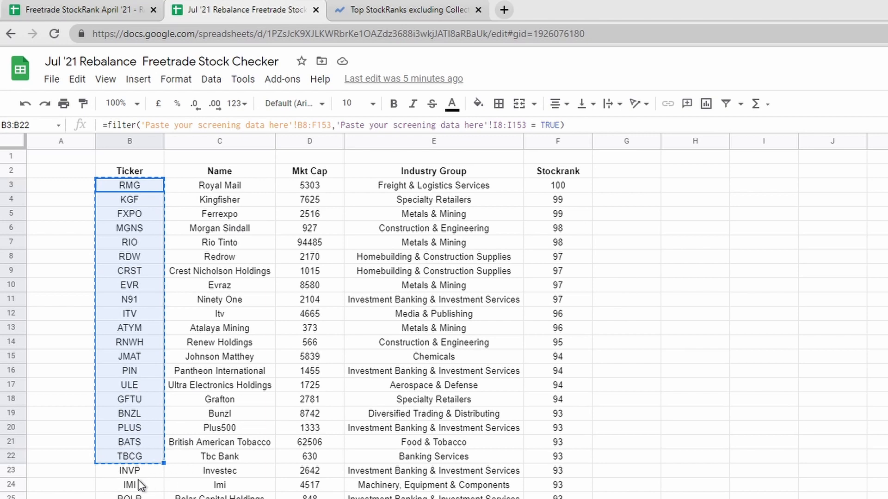
{"action": "left_click", "coordinate": [124, 474]}
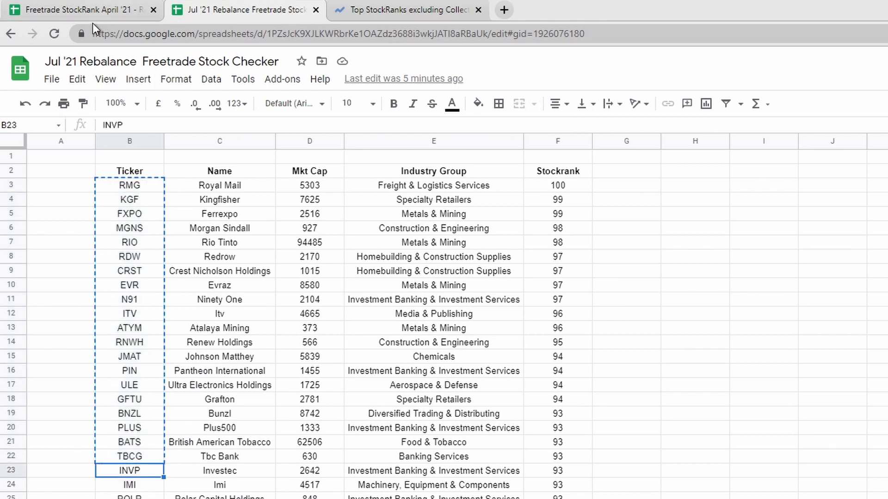
{"action": "left_click", "coordinate": [75, 16]}
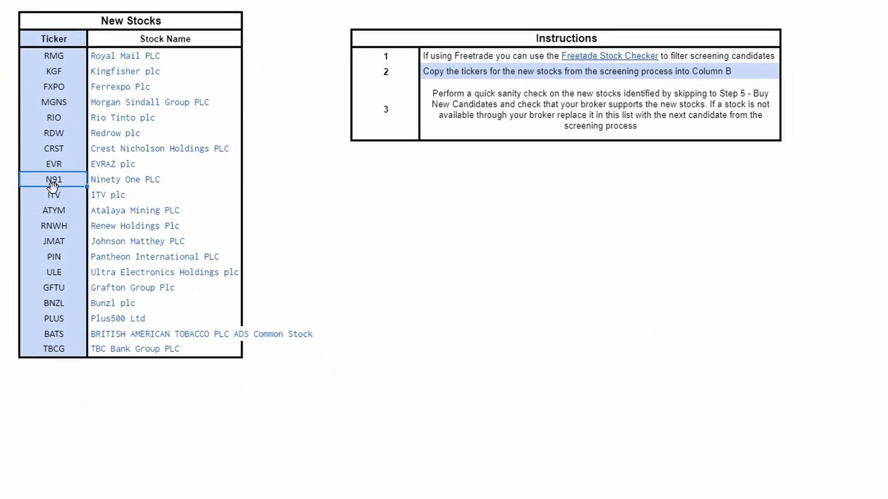
Open the Step 3 - Sell old stocks sheet and review BT Group's value, number of shares and sales price realised cell.
{"action": "left_click", "coordinate": [331, 482]}
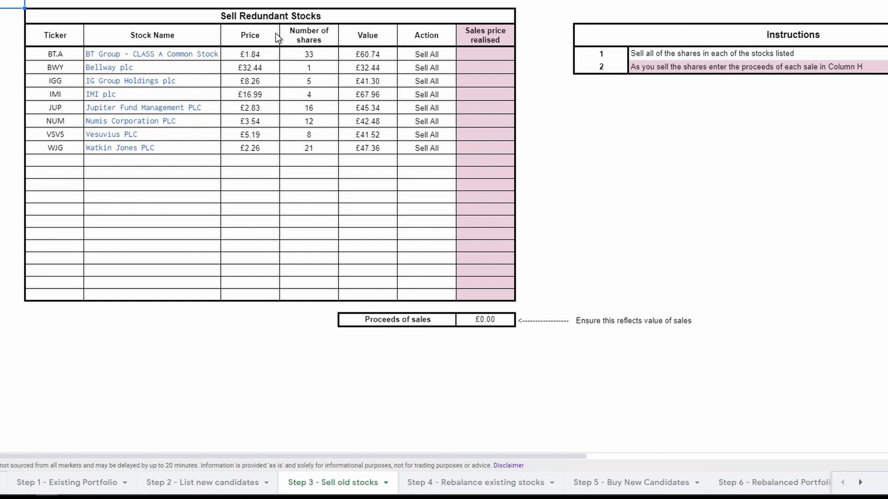
{"action": "left_click", "coordinate": [242, 16]}
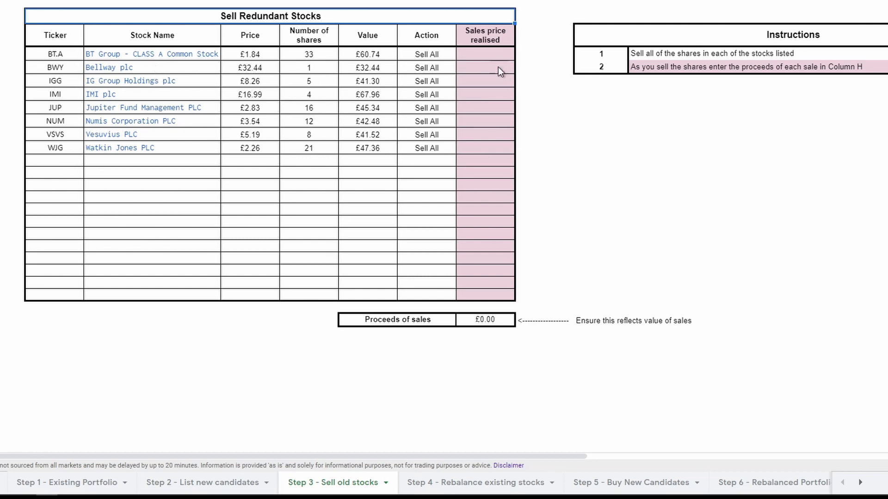
{"action": "left_click", "coordinate": [478, 57]}
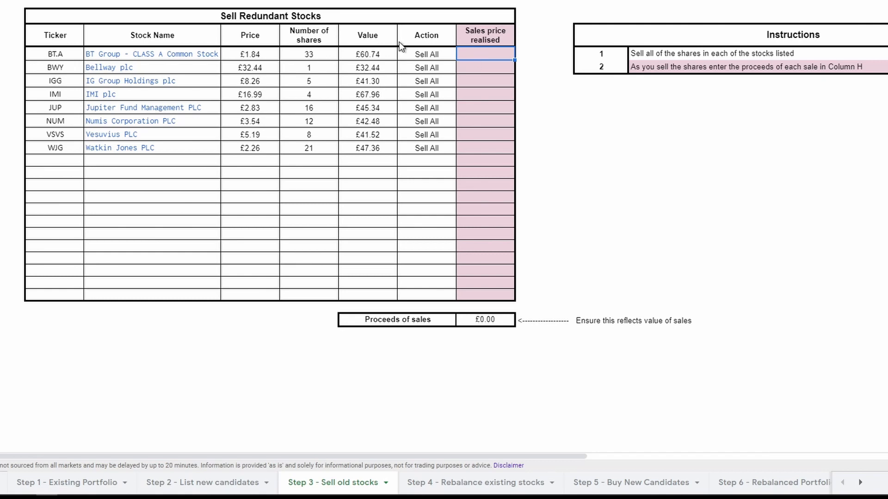
{"action": "left_click", "coordinate": [370, 53]}
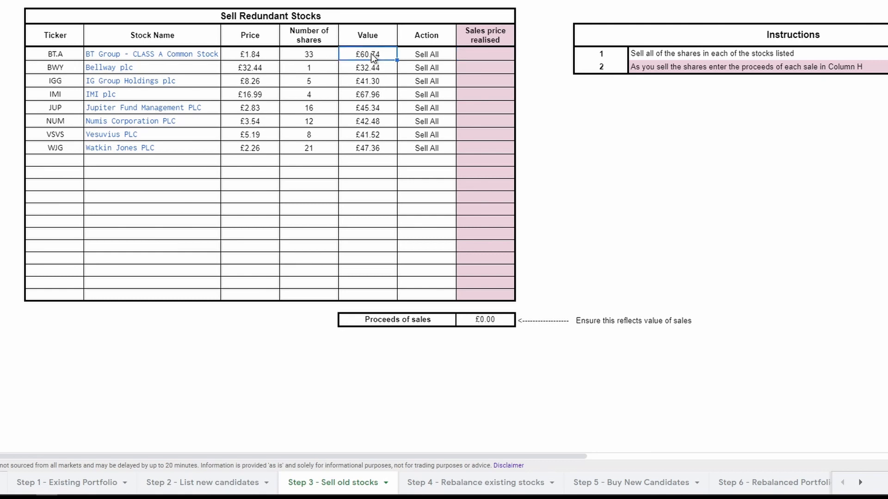
{"action": "left_click", "coordinate": [309, 56]}
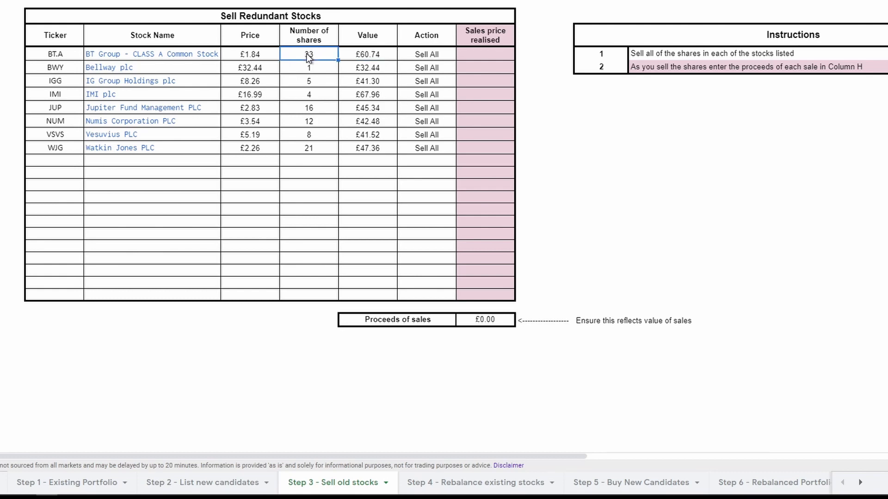
{"action": "left_click", "coordinate": [480, 56]}
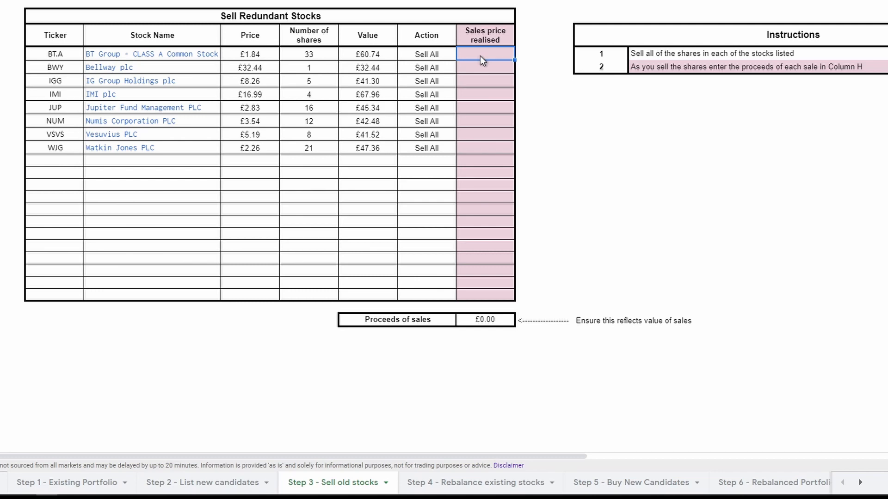
Enter the sales prices realised for BT Group as 60.80, Bellway as 32.45 and IG Group Holdings as 41.20.
{"action": "type", "text": "6"}
{"action": "type", "text": "9.80"}
{"action": "key", "text": "Return"}
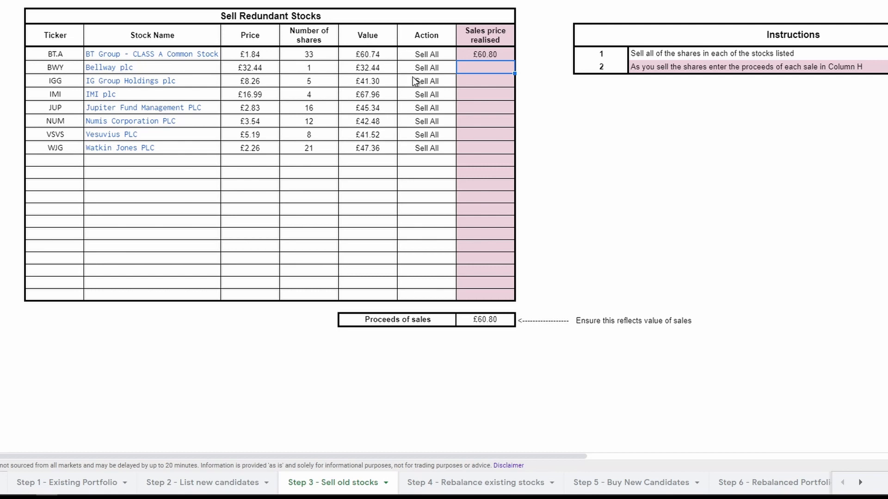
{"action": "type", "text": "32.45"}
{"action": "key", "text": "Return"}
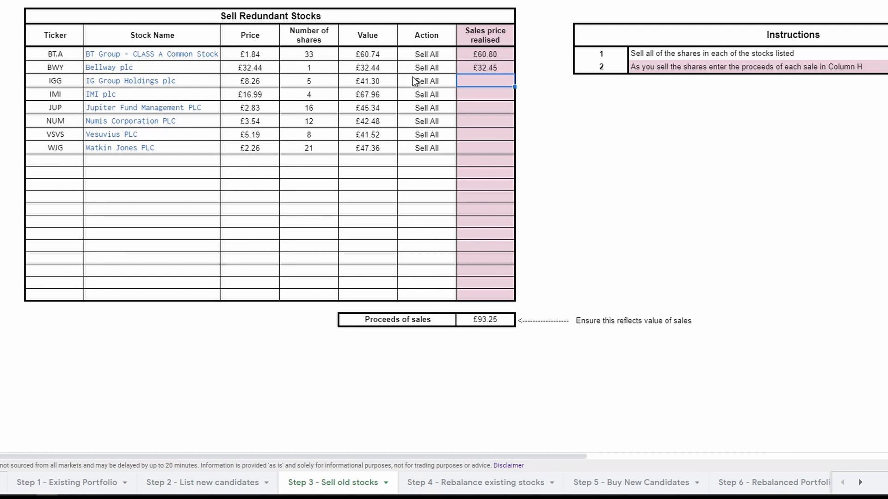
{"action": "type", "text": "41.20"}
{"action": "key", "text": "Return"}
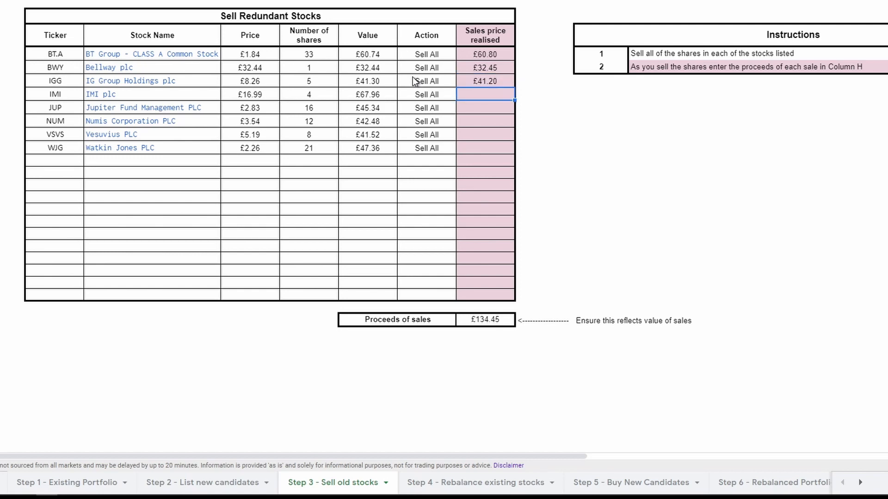
Enter the sales prices realised for IMI as 68.50, Jupiter Fund Management as 45.20 and Numis Corporation as 42.28.
{"action": "type", "text": "68.50"}
{"action": "key", "text": "Return"}
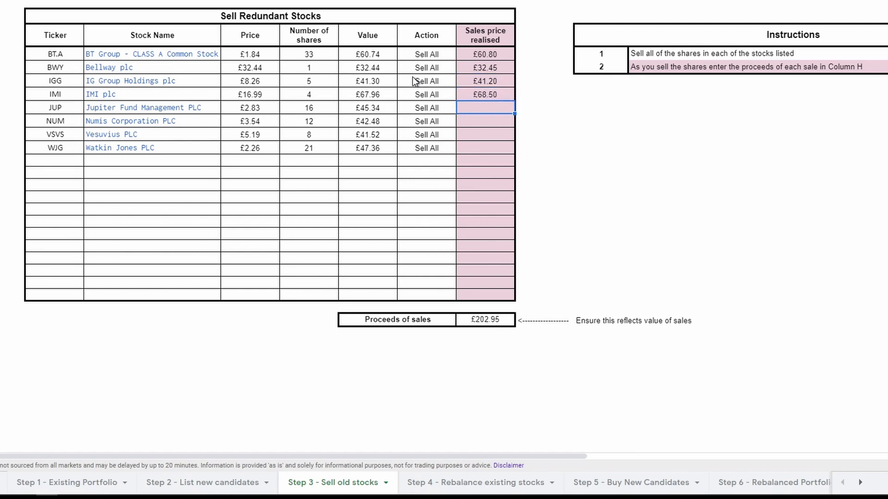
{"action": "type", "text": "45.20"}
{"action": "key", "text": "Return"}
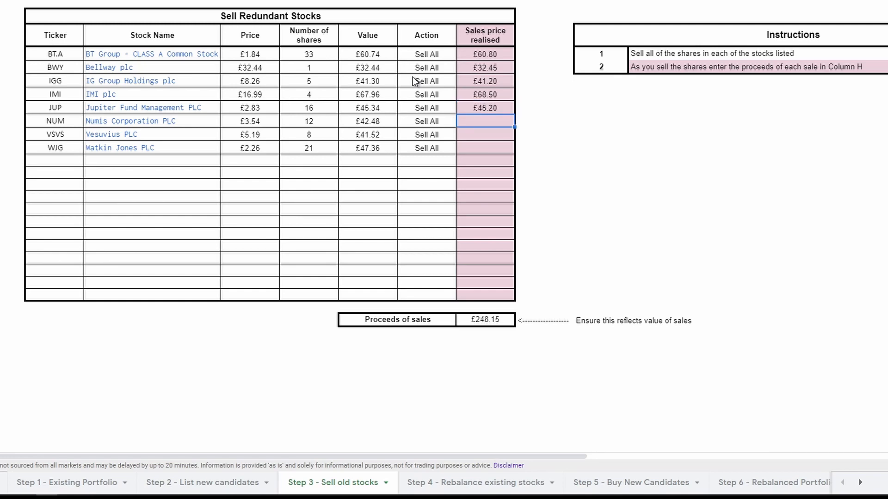
{"action": "type", "text": "42.28"}
{"action": "key", "text": "Return"}
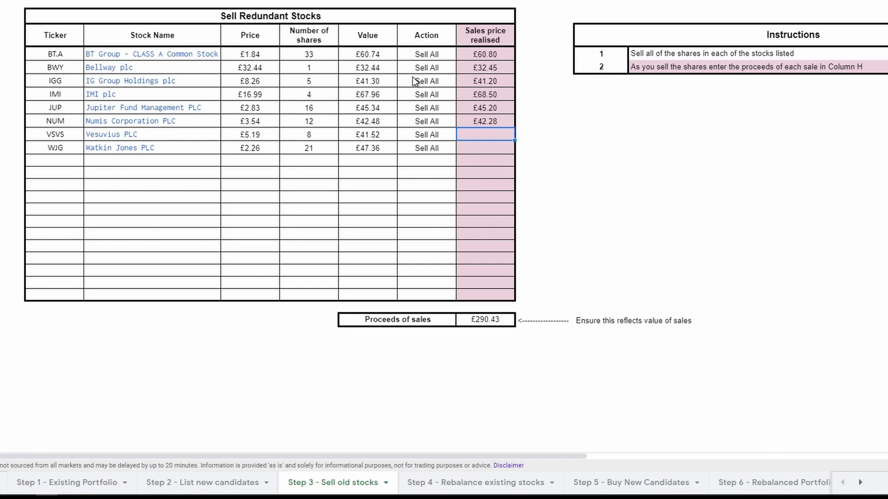
Enter the sales prices realised for Vesuvius as 41.60 and Watkin Jones as 78.50.
{"action": "type", "text": "41.60"}
{"action": "key", "text": "Return"}
{"action": "type", "text": "78."}
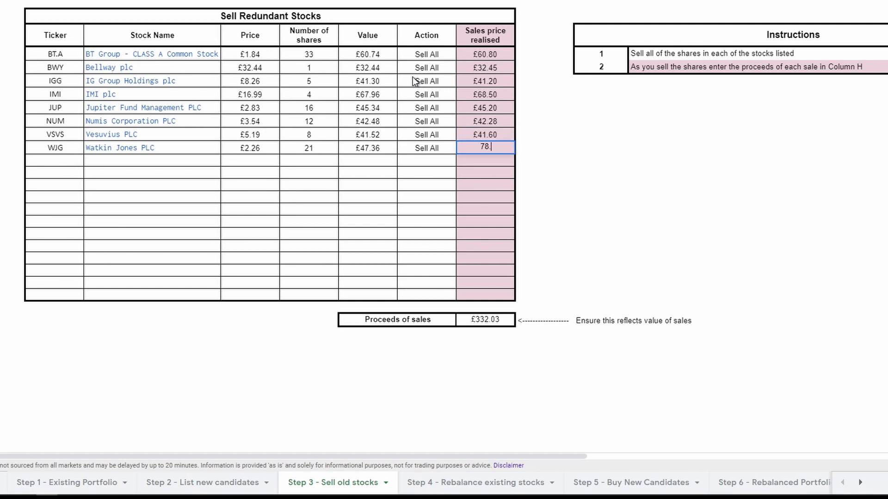
{"action": "type", "text": "50"}
{"action": "key", "text": "Return"}
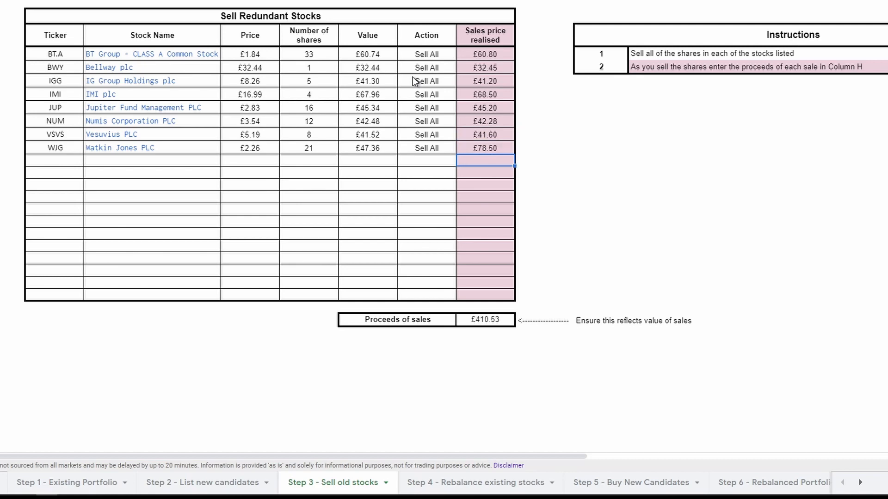
Check the Proceeds of sales total against the Column H instruction on the Step 3 - Sell old stocks sheet.
{"action": "left_click", "coordinate": [473, 328]}
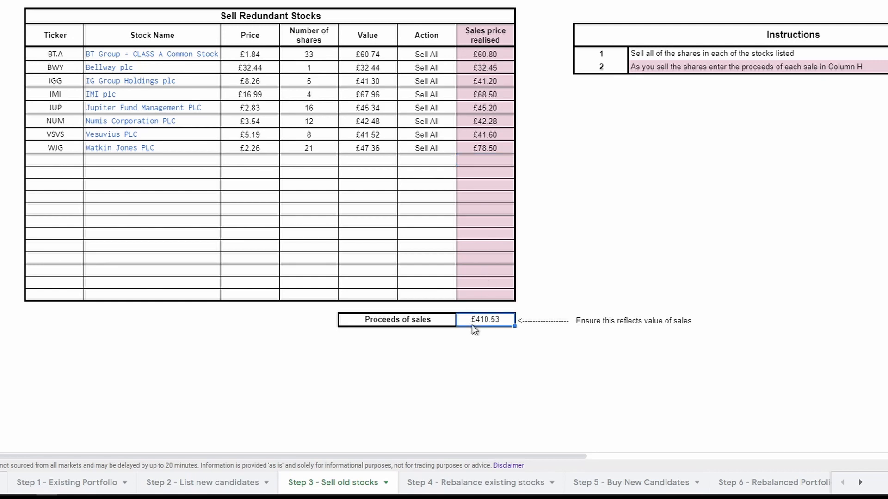
{"action": "left_click", "coordinate": [651, 65]}
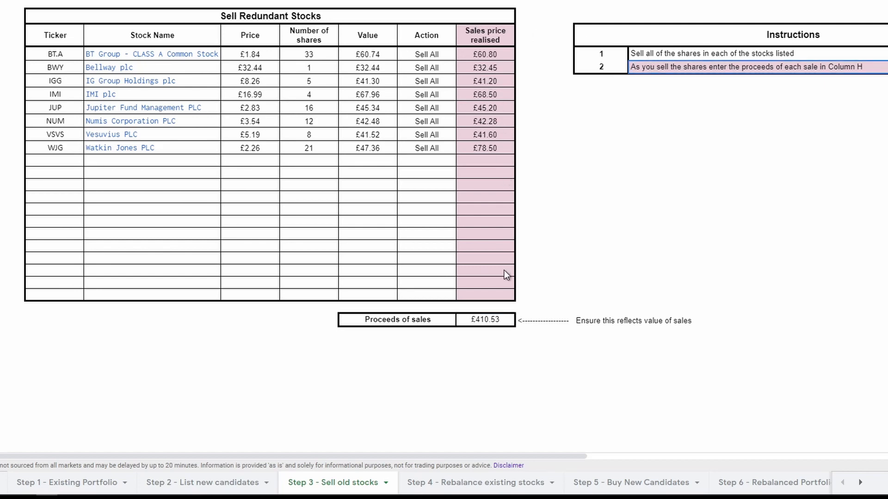
{"action": "left_click", "coordinate": [498, 320]}
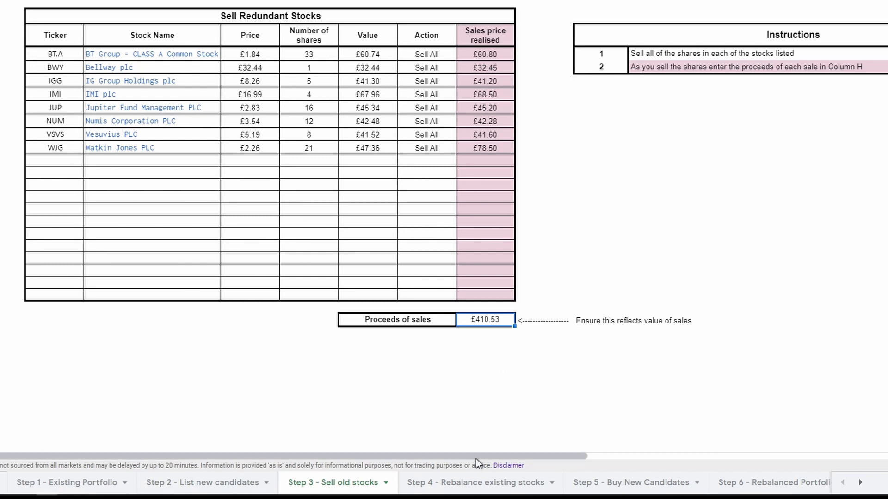
{"action": "left_click", "coordinate": [466, 484]}
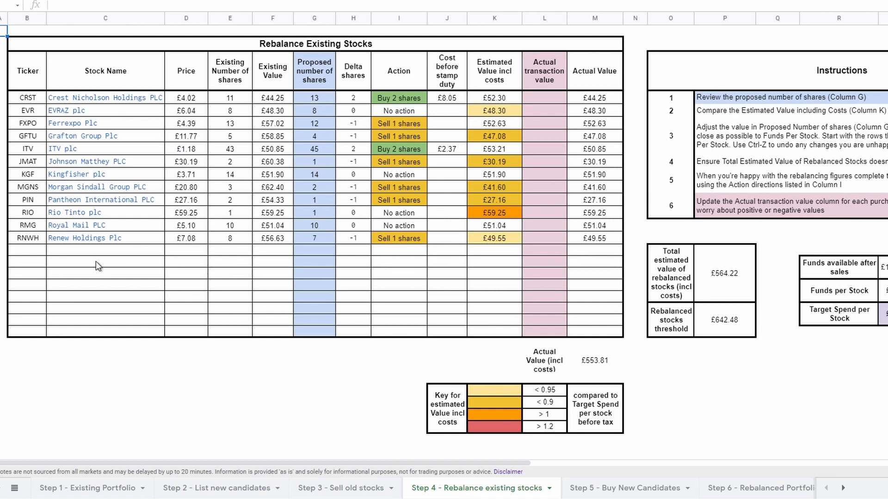
{"action": "left_click", "coordinate": [347, 489]}
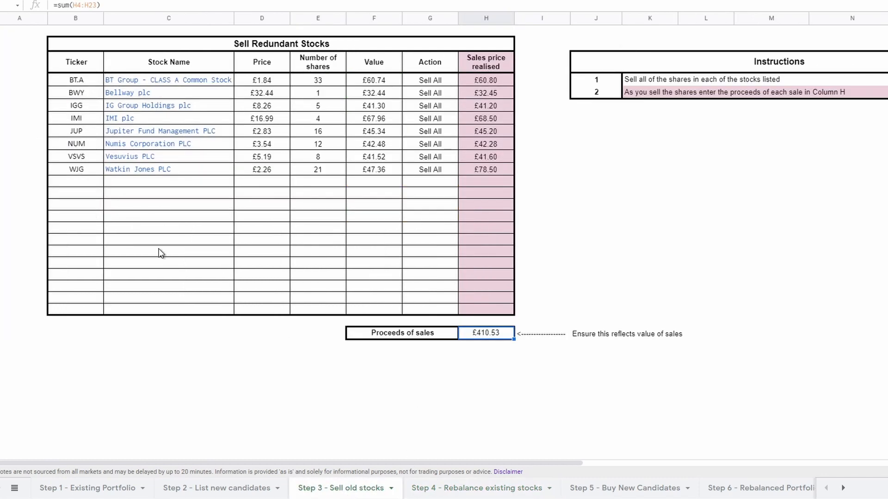
Open the Step 4 - Rebalance existing stocks sheet and review instruction 1, Crest Nicholson's proposed shares, and the estimated values of Crest Nicholson and EVRAZ.
{"action": "left_click", "coordinate": [445, 489]}
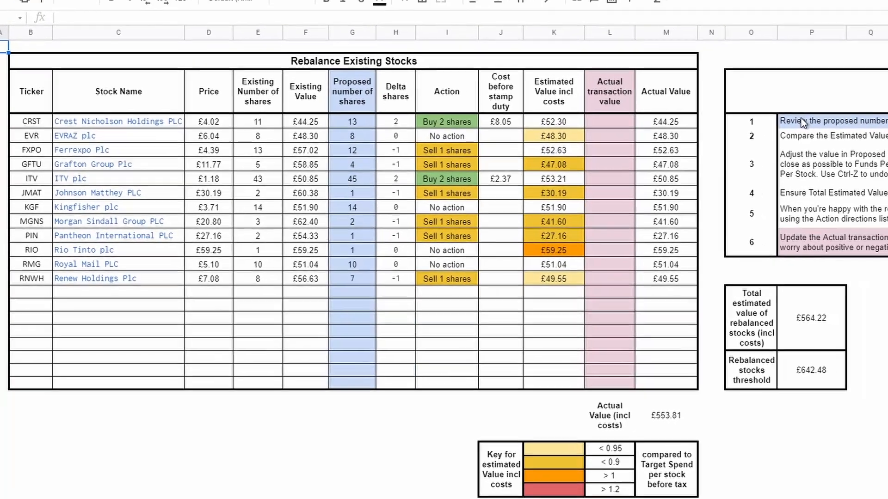
{"action": "left_click", "coordinate": [843, 114]}
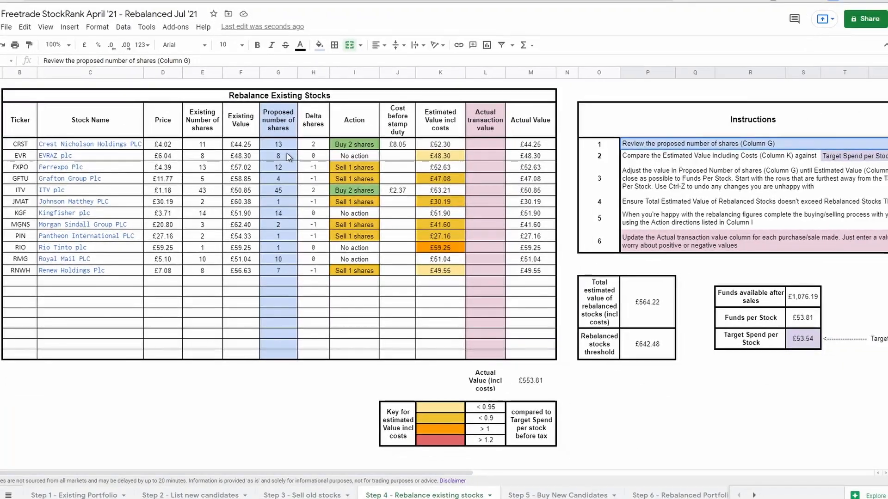
{"action": "left_click", "coordinate": [294, 141]}
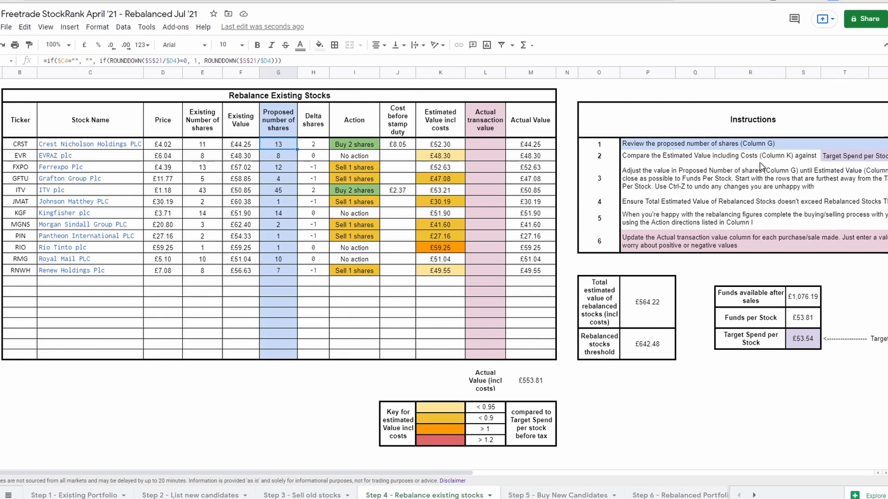
{"action": "left_click", "coordinate": [436, 147]}
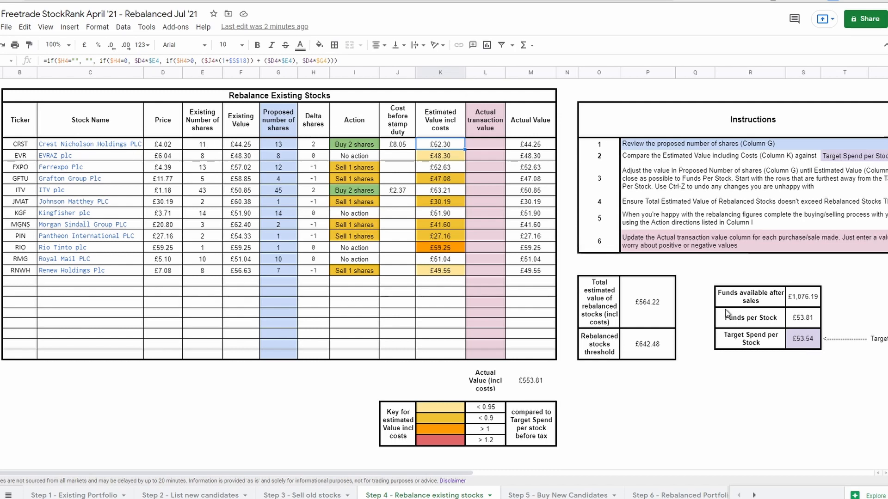
{"action": "left_click", "coordinate": [442, 158]}
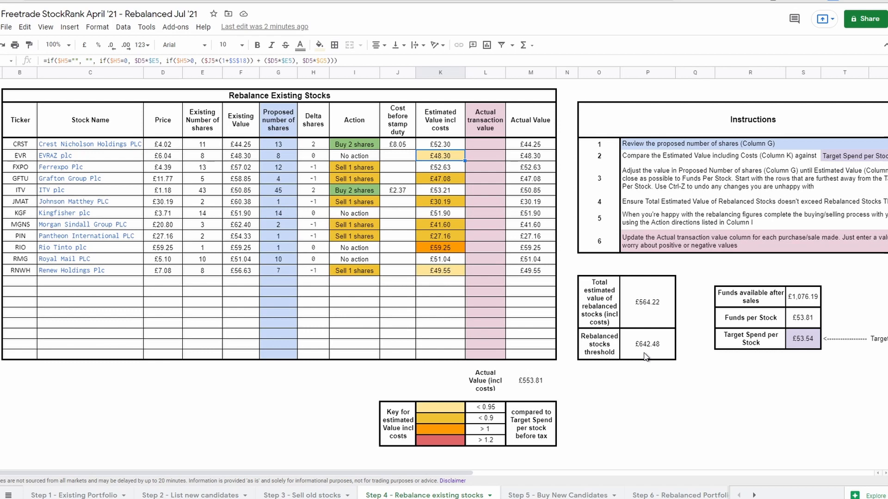
Examine the total estimated value of rebalanced stocks, the colour key for estimated values and the Target Spend per Stock.
{"action": "left_click", "coordinate": [649, 308]}
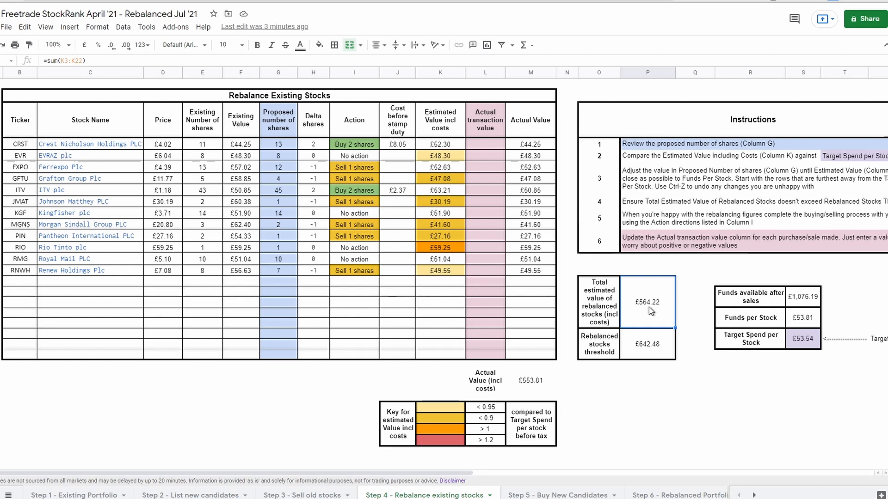
{"action": "left_click", "coordinate": [434, 429]}
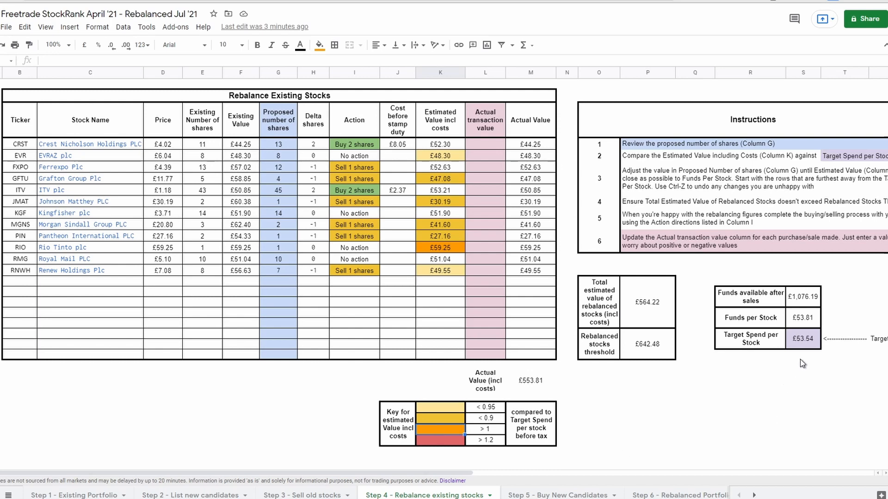
{"action": "left_click", "coordinate": [803, 346]}
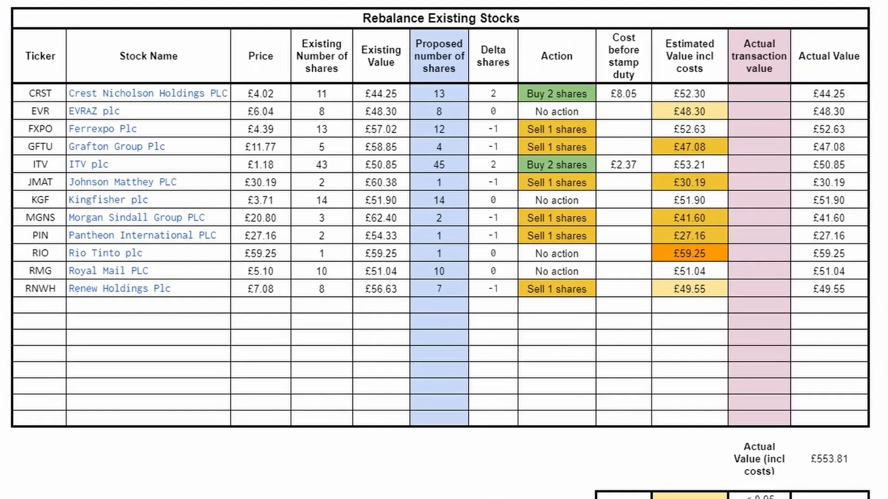
Inspect Pantheon International's estimated value including costs, price, existing number of shares and existing value.
{"action": "left_click", "coordinate": [667, 237]}
{"action": "left_click", "coordinate": [268, 241]}
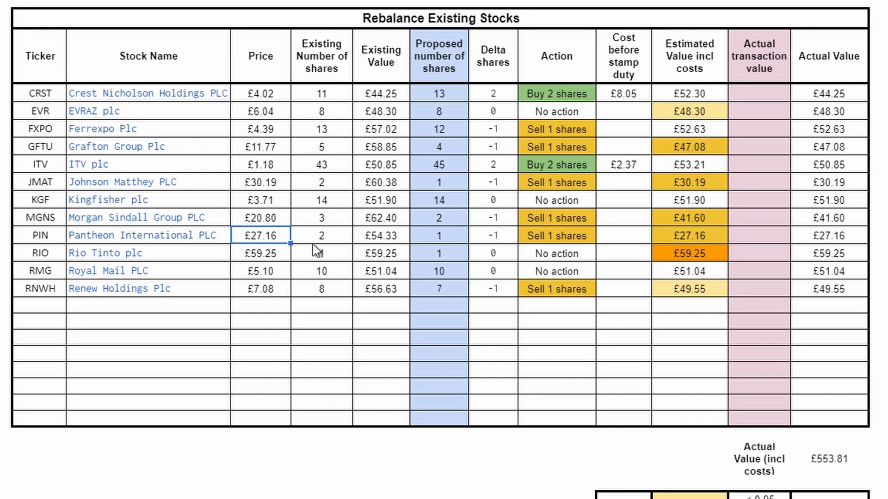
{"action": "left_click", "coordinate": [344, 241]}
{"action": "left_click", "coordinate": [387, 242]}
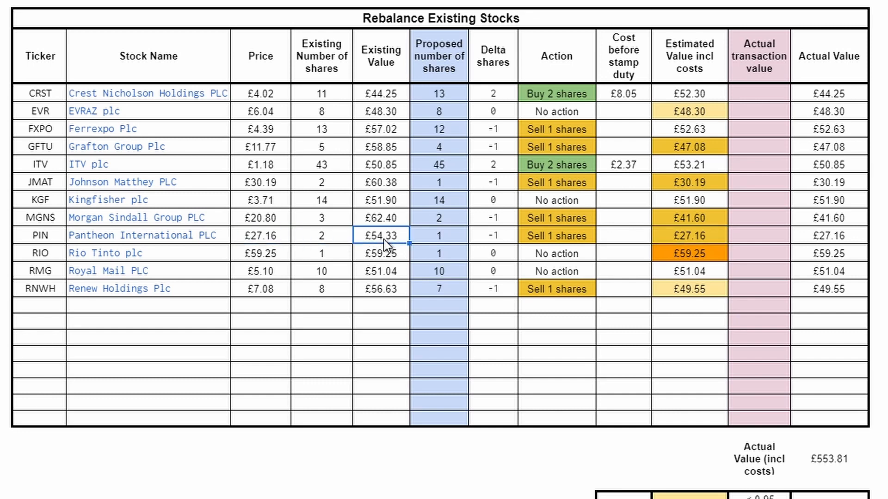
Try 2 as Pantheon International's proposed number of shares, undo the change and recheck its estimated value including costs.
{"action": "left_click", "coordinate": [443, 241]}
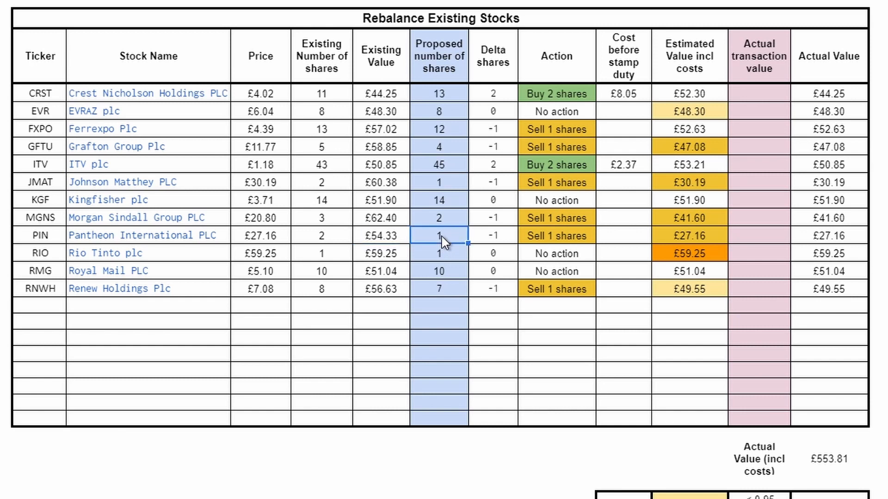
{"action": "type", "text": "2"}
{"action": "key", "text": "Tab"}
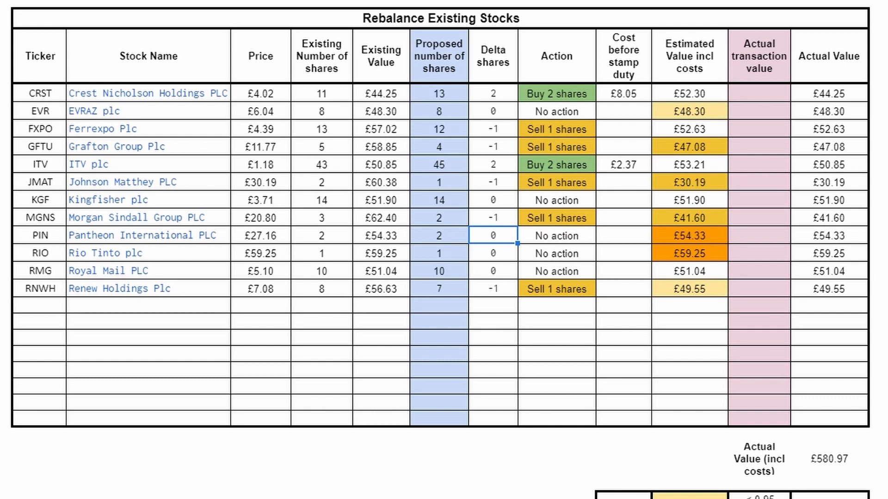
{"action": "key", "text": "ctrl+z"}
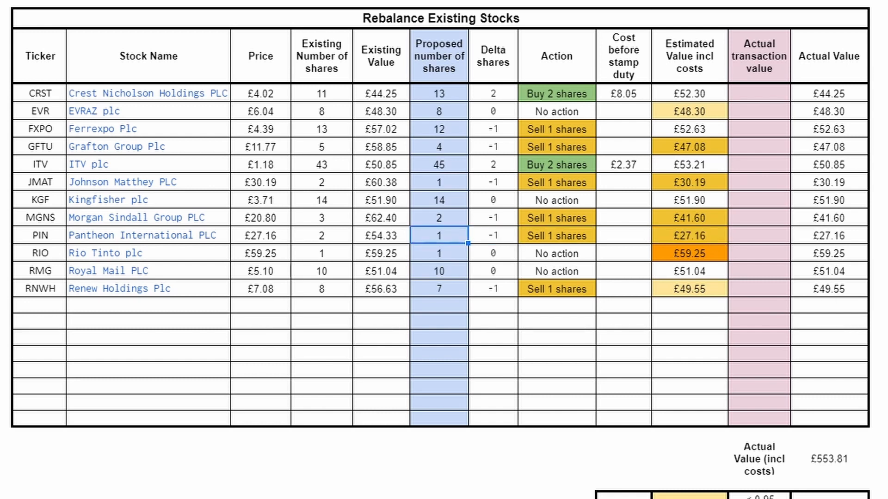
{"action": "left_click", "coordinate": [673, 236]}
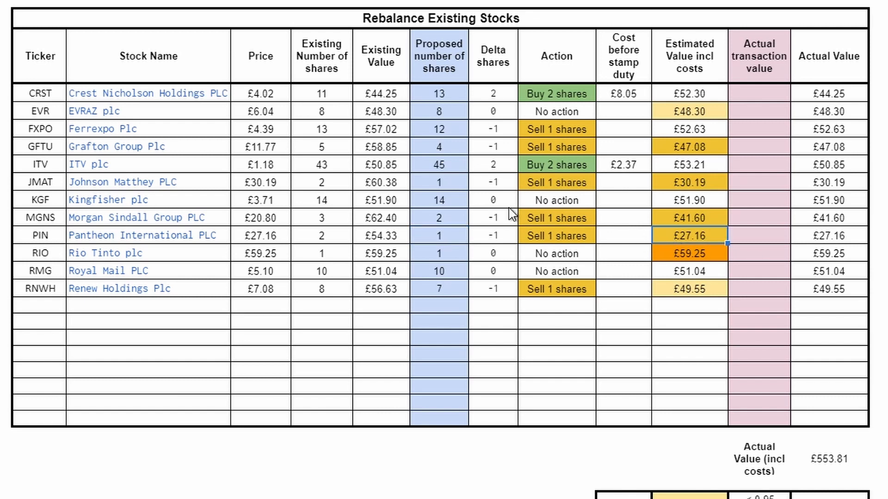
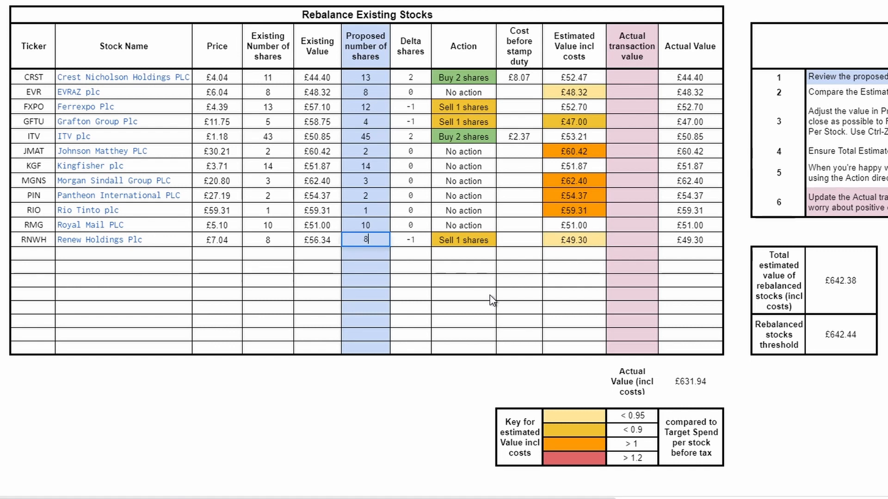
Try 8 as Renew Holdings' proposed number of shares and undo the change.
{"action": "key", "text": "Tab"}
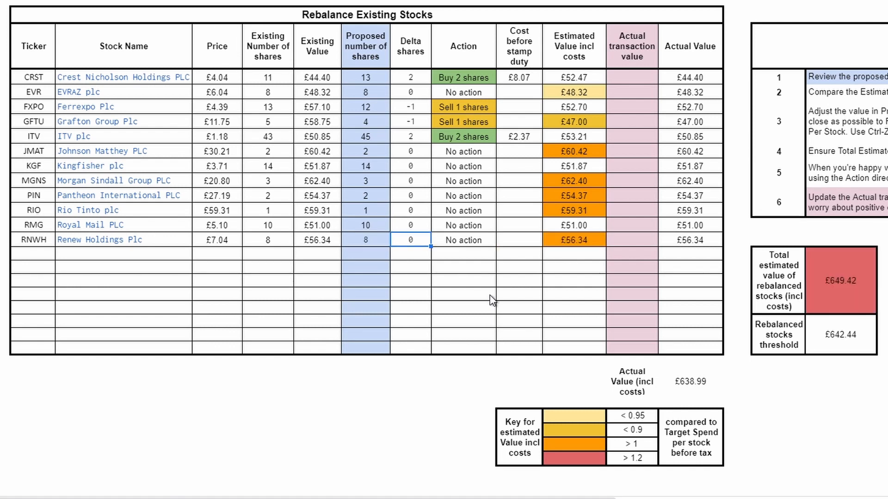
{"action": "key", "text": "ctrl+z"}
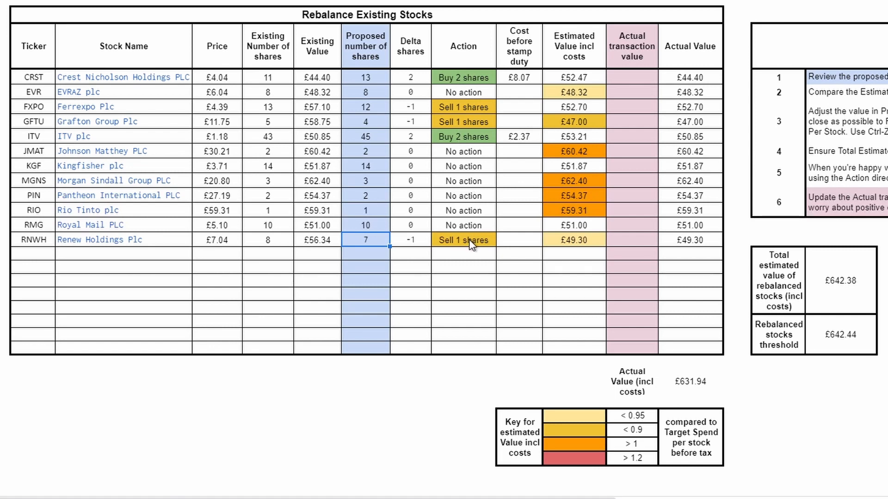
Record the actual transaction values of the share sales: £4.45 for Ferrexpo, £11.70 for Grafton Group and £7.06 for Renew Holdings.
{"action": "left_click", "coordinate": [631, 110]}
{"action": "type", "text": "4.45"}
{"action": "key", "text": "Return"}
{"action": "left_click", "coordinate": [204, 125]}
{"action": "left_click", "coordinate": [628, 122]}
{"action": "type", "text": "11.70"}
{"action": "key", "text": "Return"}
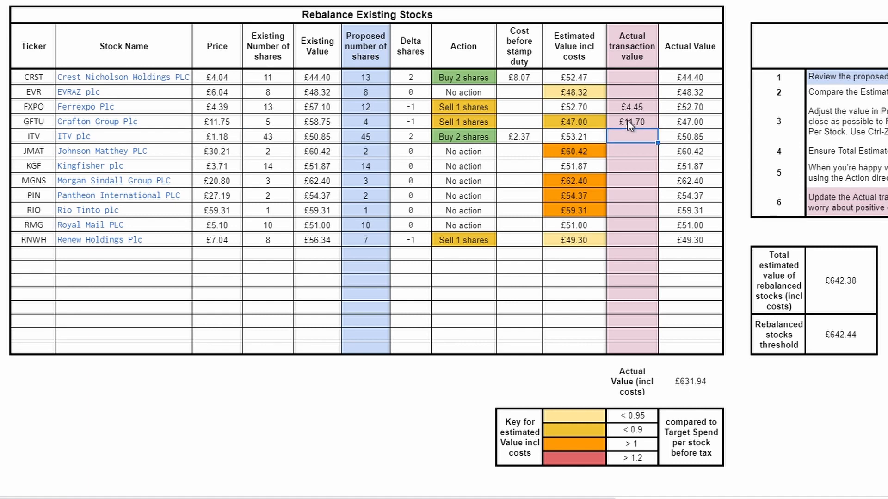
{"action": "left_click", "coordinate": [640, 243]}
{"action": "type", "text": "7.06"}
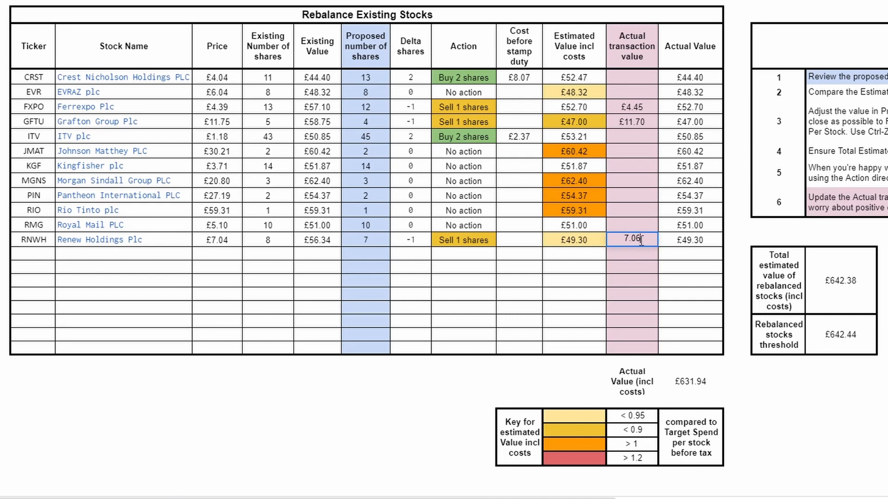
{"action": "key", "text": "Return"}
Record the actual transaction values of the share purchases: £8.10 for Crest Nicholson and £2.34 for ITV.
{"action": "left_click", "coordinate": [634, 82]}
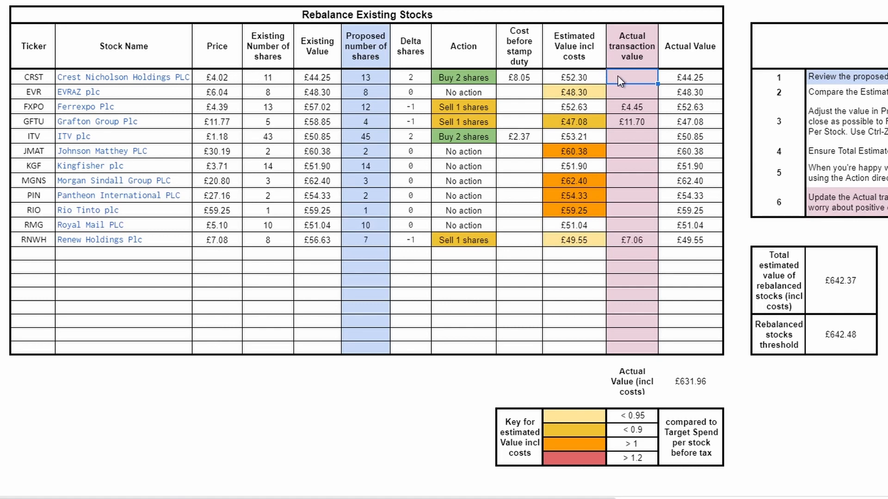
{"action": "type", "text": "8.10"}
{"action": "key", "text": "Return"}
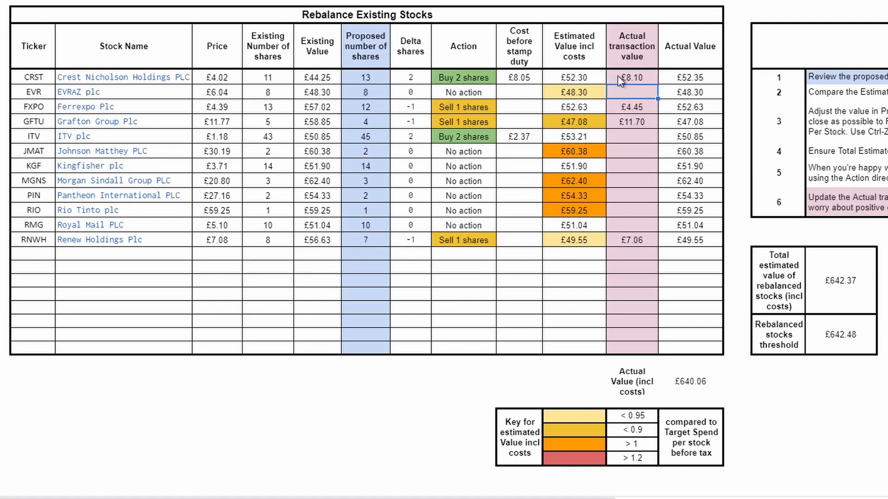
{"action": "left_click", "coordinate": [626, 139]}
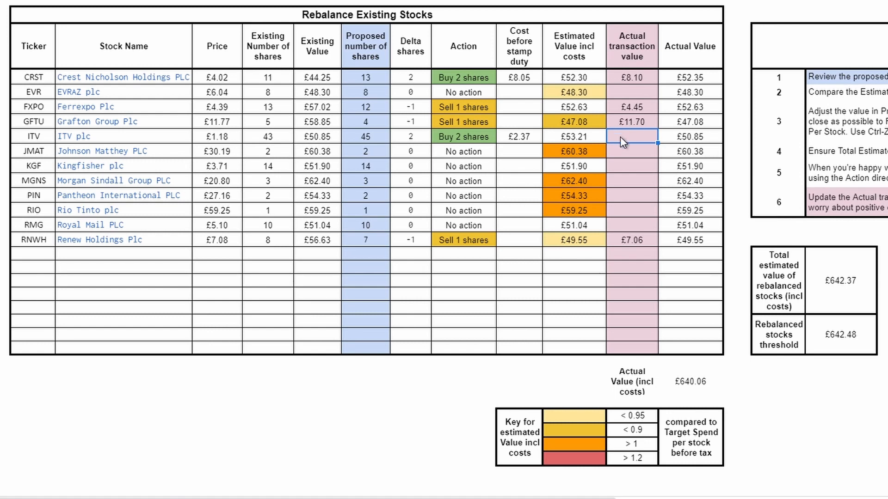
{"action": "type", "text": "2.34"}
{"action": "key", "text": "Return"}
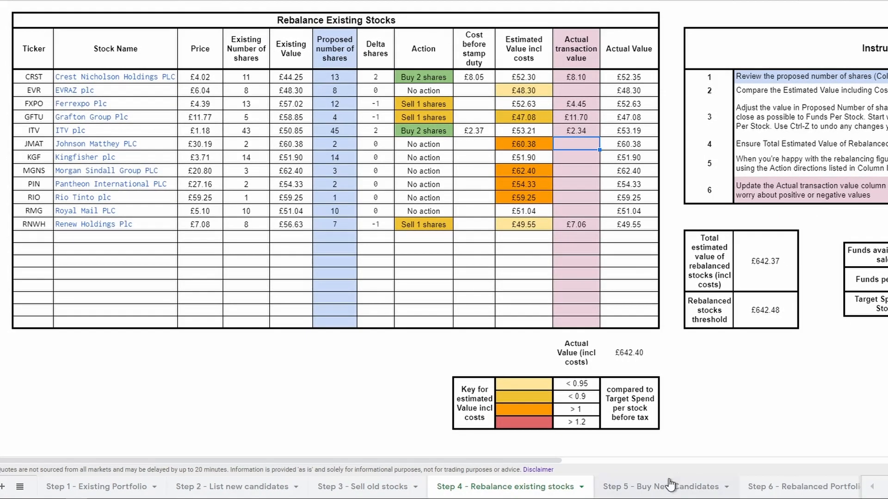
Open the Step 5 - Buy New Candidates sheet and review instructions 1 and 3 and the proposed numbers of shares.
{"action": "left_click", "coordinate": [670, 487]}
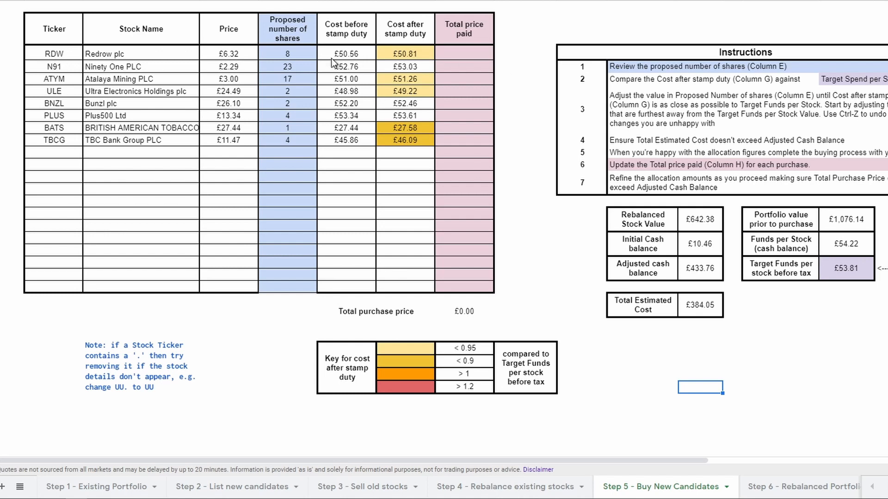
{"action": "left_click_drag", "start_coordinate": [280, 53], "coordinate": [289, 141]}
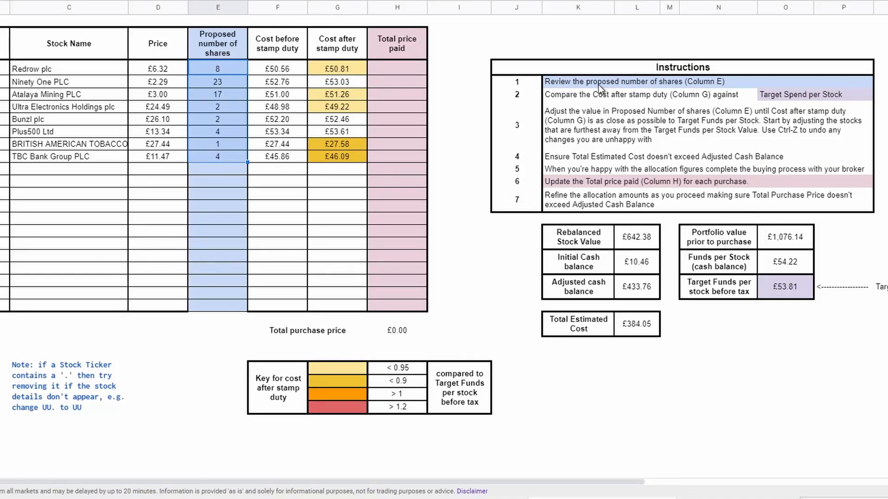
{"action": "left_click", "coordinate": [590, 82]}
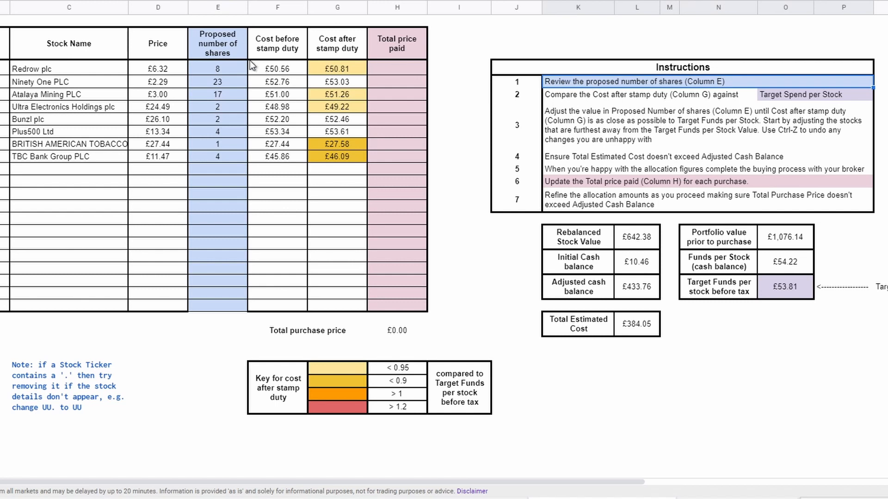
{"action": "left_click_drag", "start_coordinate": [227, 68], "coordinate": [228, 180]}
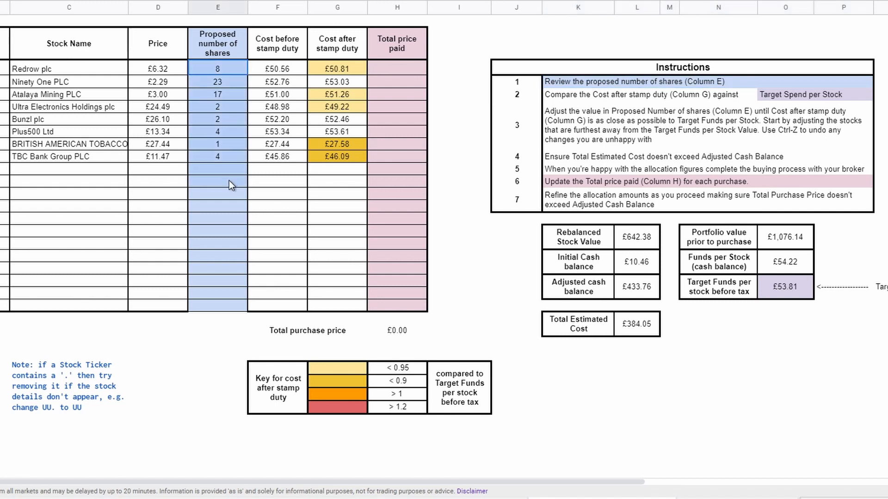
{"action": "left_click", "coordinate": [590, 126]}
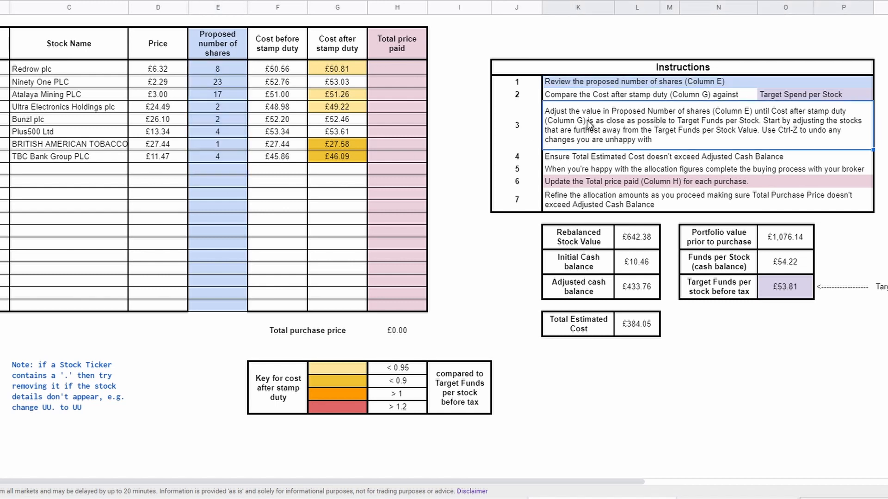
Examine Redrow's cost after stamp duty and proposed shares, and compare the Total Estimated Cost with the Adjusted cash balance.
{"action": "left_click", "coordinate": [341, 69]}
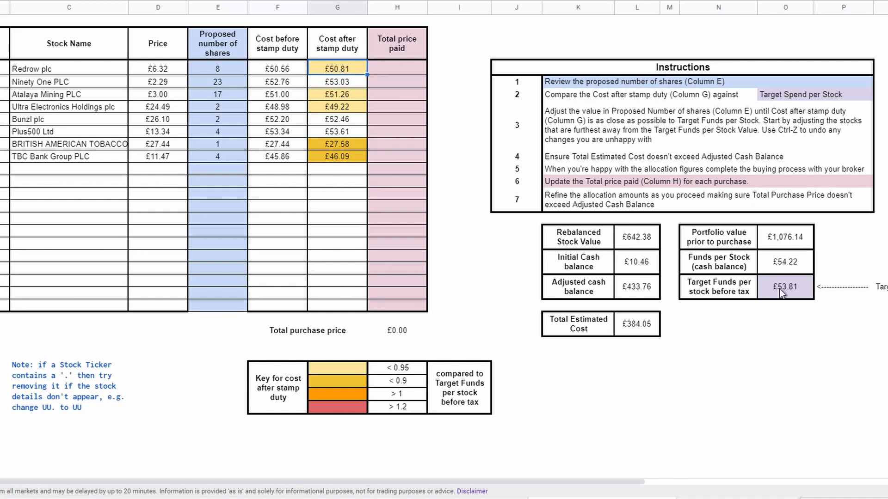
{"action": "left_click", "coordinate": [218, 70]}
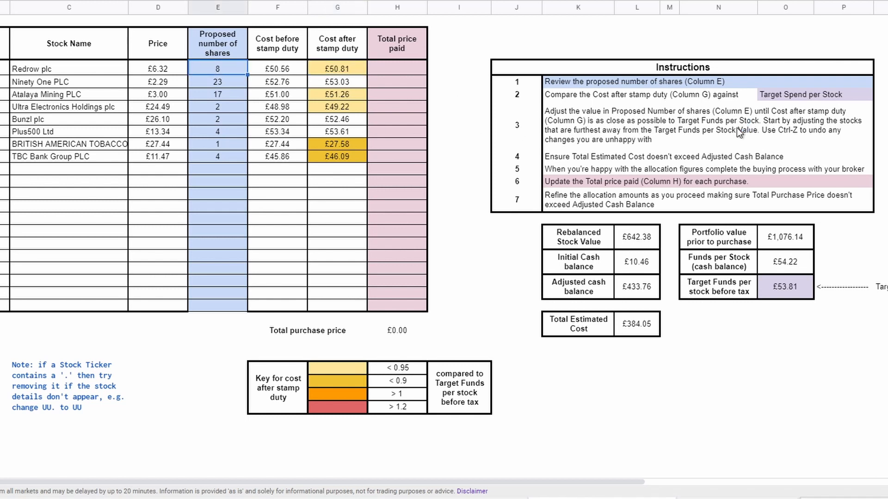
{"action": "left_click", "coordinate": [334, 68]}
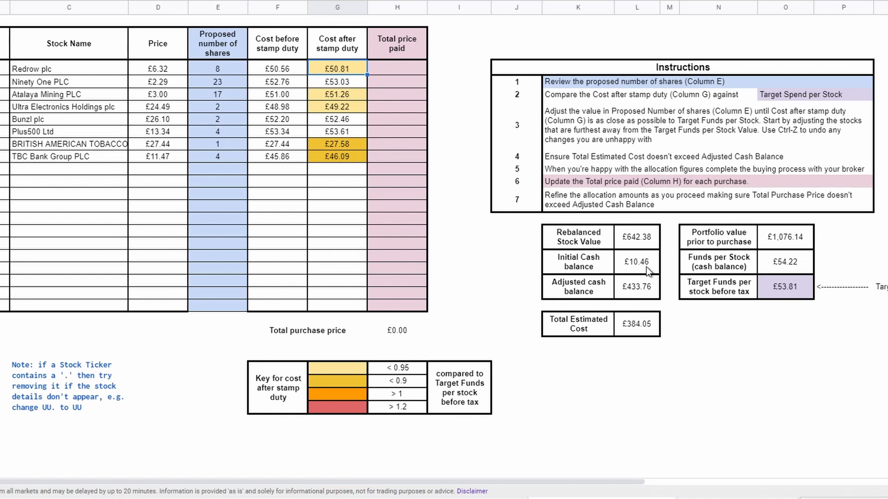
{"action": "left_click", "coordinate": [629, 290]}
{"action": "left_click", "coordinate": [633, 320]}
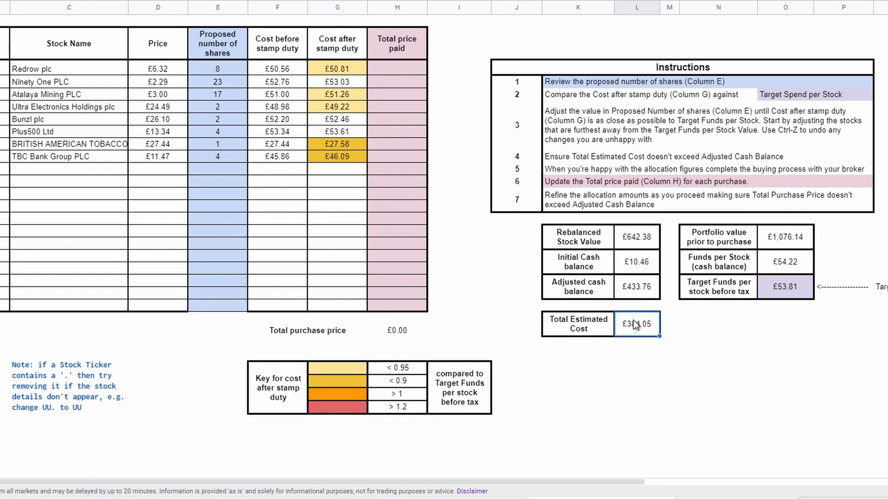
{"action": "left_click", "coordinate": [626, 287]}
{"action": "left_click", "coordinate": [625, 312]}
{"action": "left_click", "coordinate": [599, 137]}
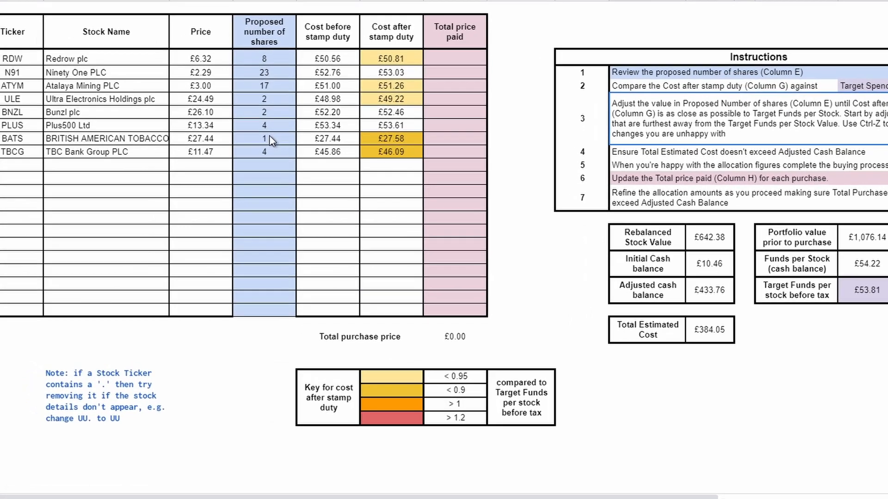
Set the proposed number of shares to 2 for British American Tobacco and 5 for TBC Bank Group.
{"action": "left_click", "coordinate": [224, 144]}
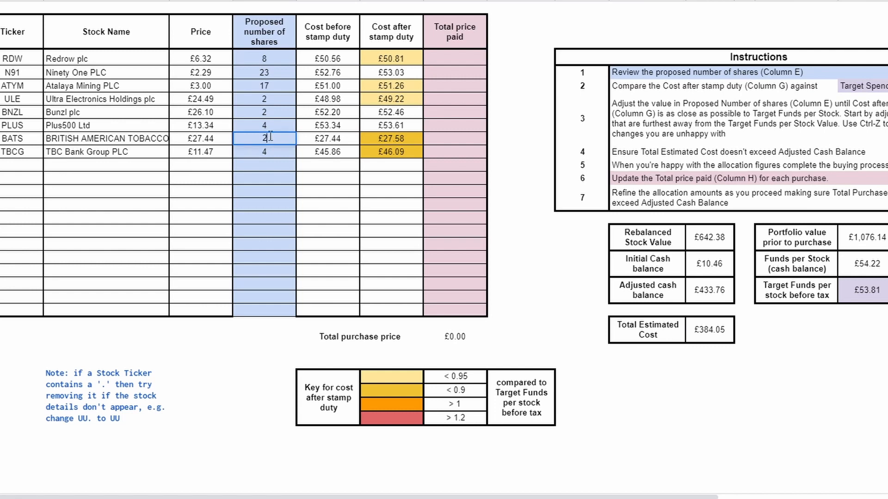
{"action": "key", "text": "Tab"}
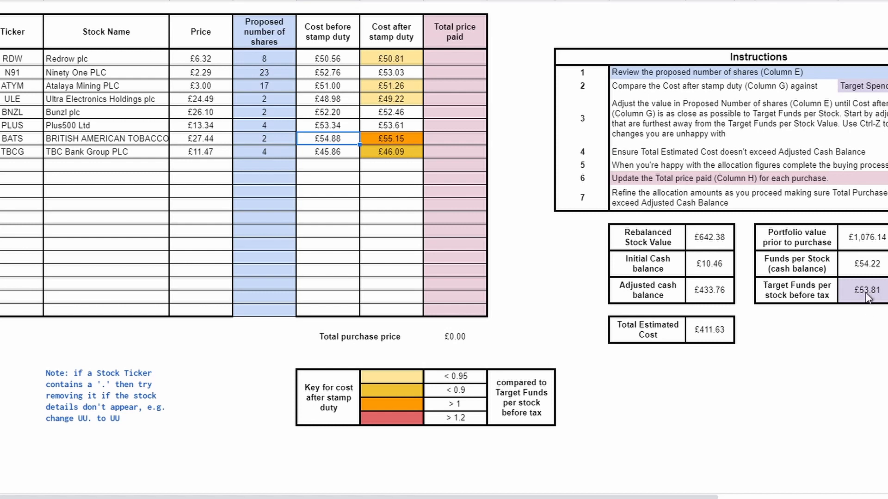
{"action": "left_click", "coordinate": [396, 138]}
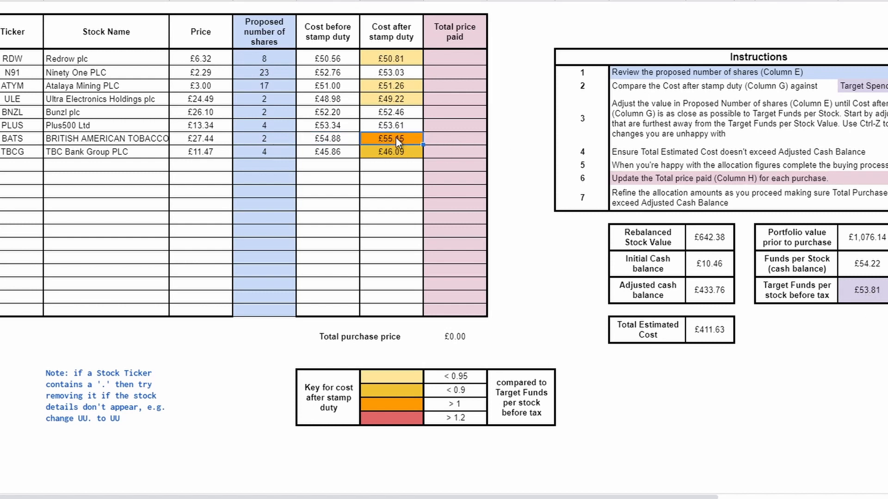
{"action": "left_click", "coordinate": [265, 154]}
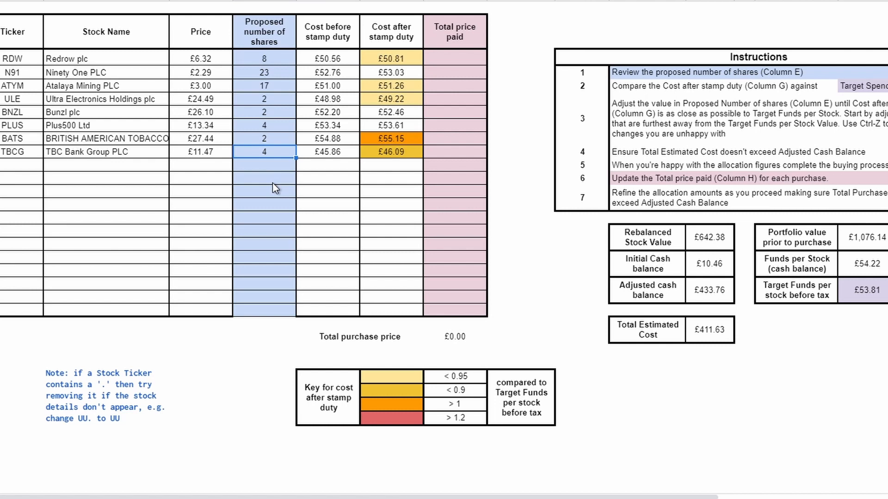
{"action": "type", "text": "5"}
{"action": "key", "text": "Tab"}
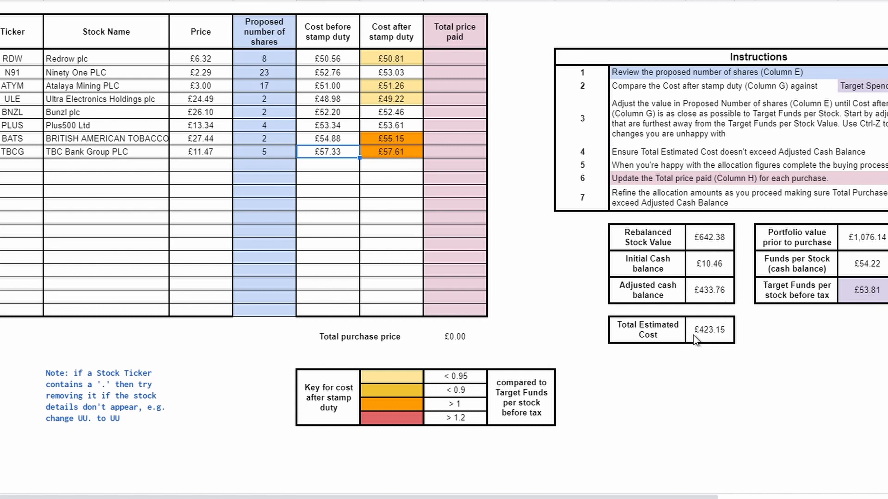
{"action": "key", "text": "Left"}
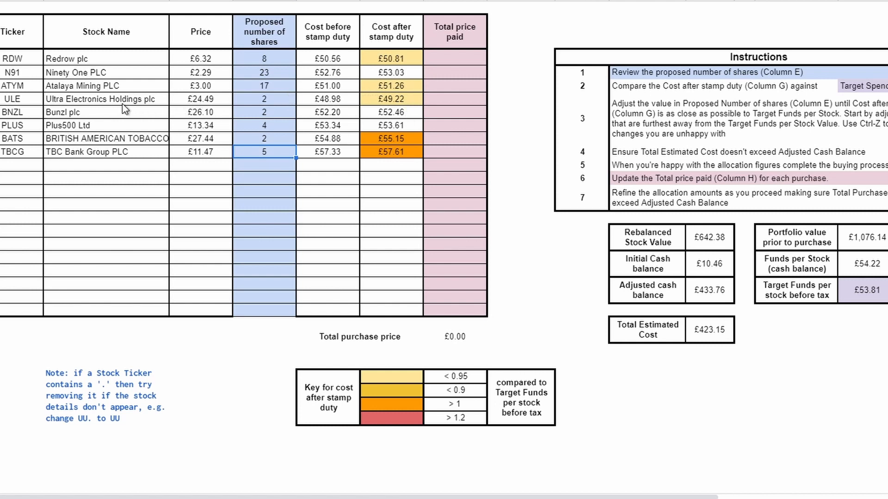
Try 3 as Ultra Electronics Holdings' proposed number of shares and undo the change.
{"action": "left_click", "coordinate": [384, 104]}
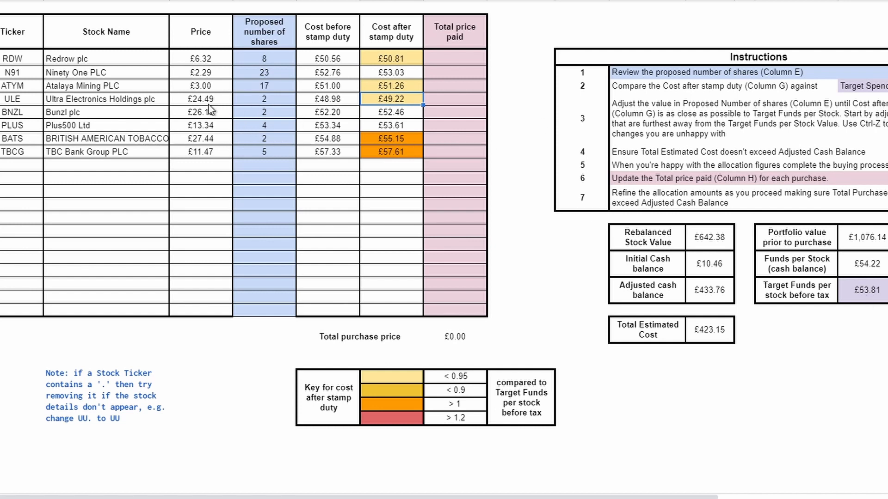
{"action": "left_click", "coordinate": [255, 100]}
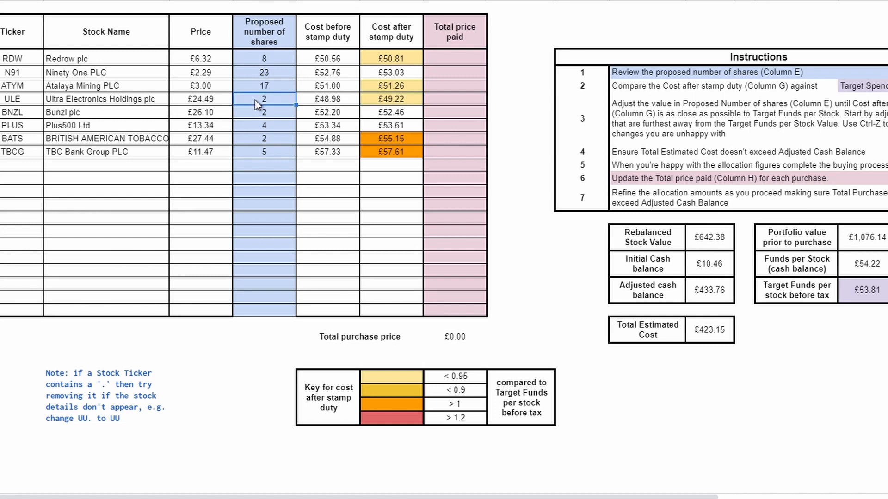
{"action": "type", "text": "3"}
{"action": "key", "text": "Tab"}
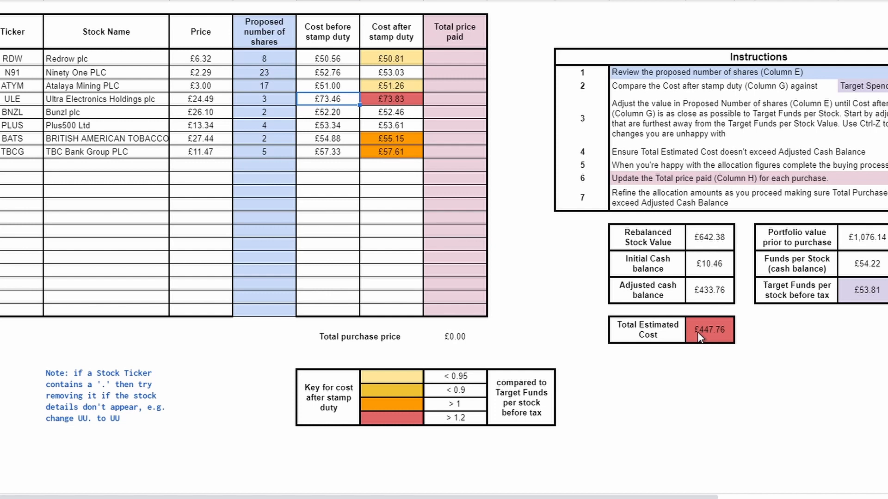
{"action": "key", "text": "ctrl+z"}
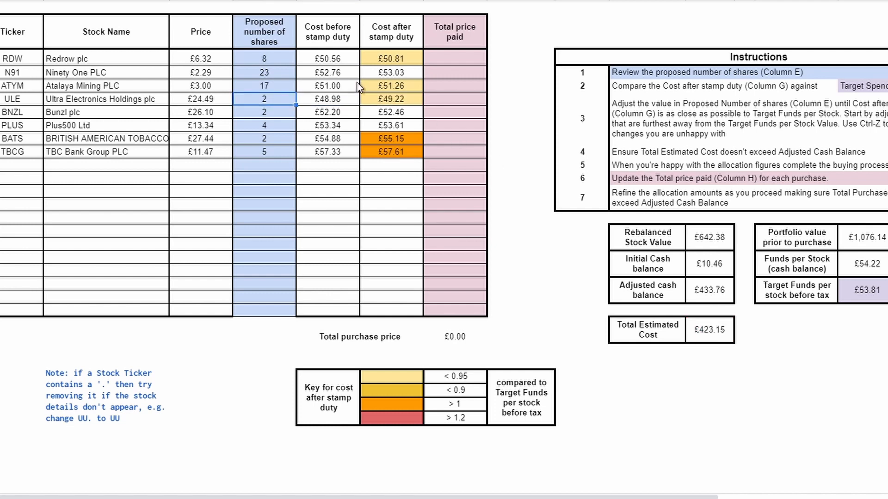
Check Redrow's cost after stamp duty and set its proposed number of shares to 9.
{"action": "left_click", "coordinate": [379, 55]}
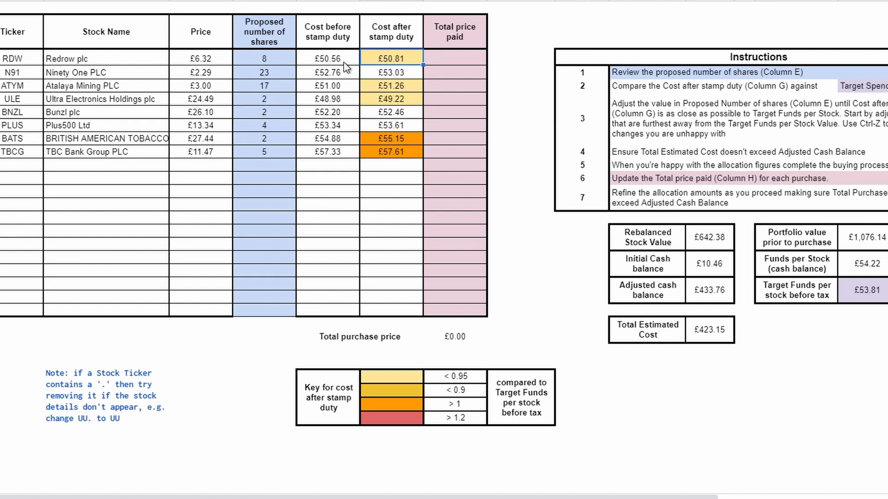
{"action": "key", "text": "Left"}
{"action": "key", "text": "Left"}
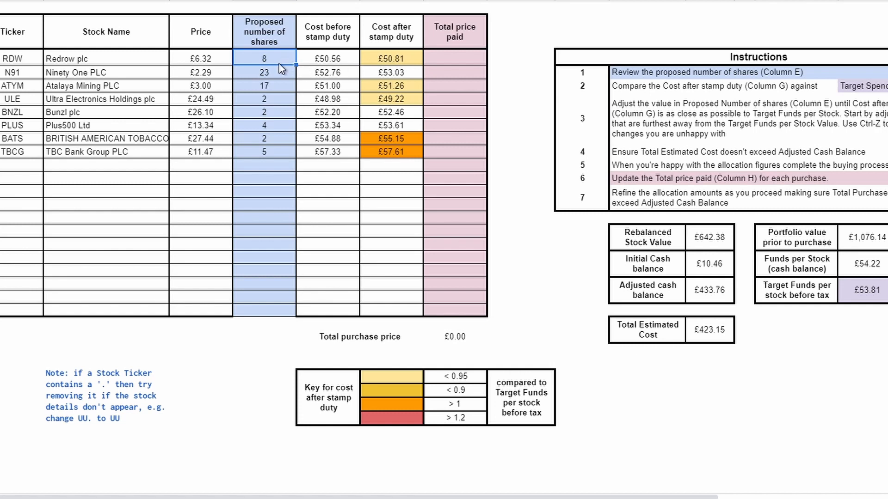
{"action": "type", "text": "9"}
{"action": "key", "text": "Tab"}
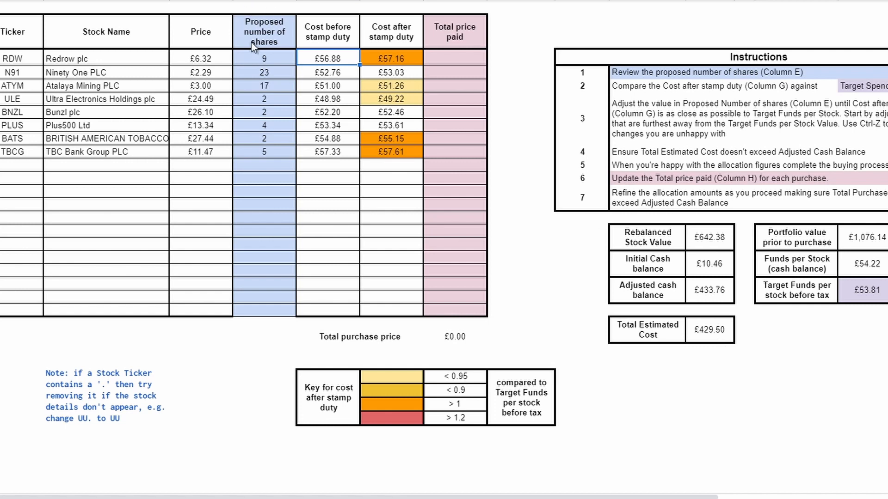
Check Ninety One's price, try 24 as its proposed number of shares and undo the change.
{"action": "left_click", "coordinate": [255, 72]}
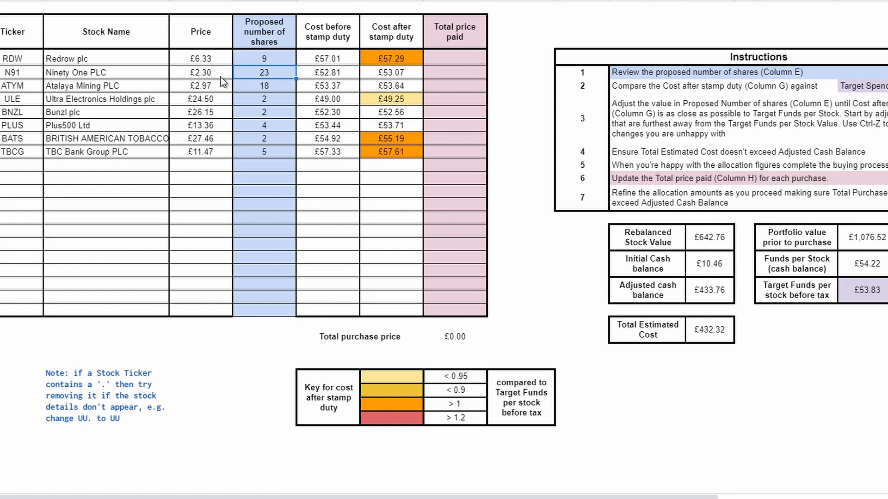
{"action": "left_click", "coordinate": [209, 75]}
{"action": "left_click", "coordinate": [255, 76]}
{"action": "type", "text": "24"}
{"action": "key", "text": "Tab"}
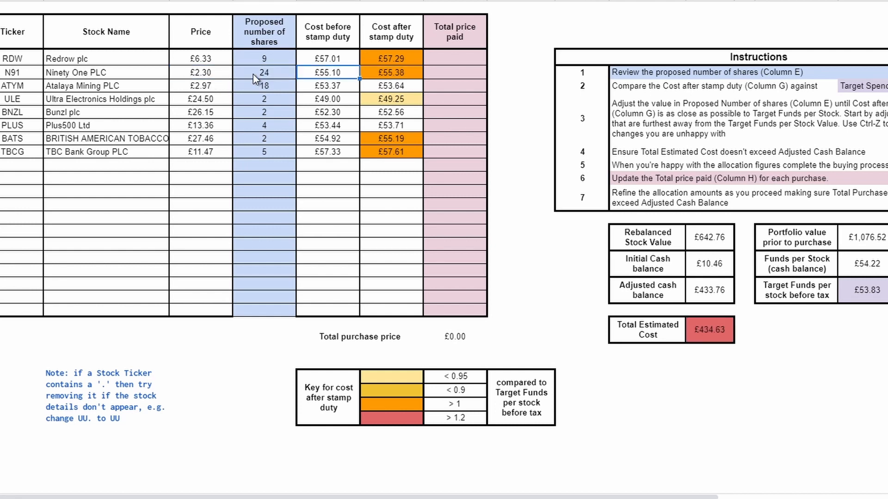
{"action": "key", "text": "ctrl+z"}
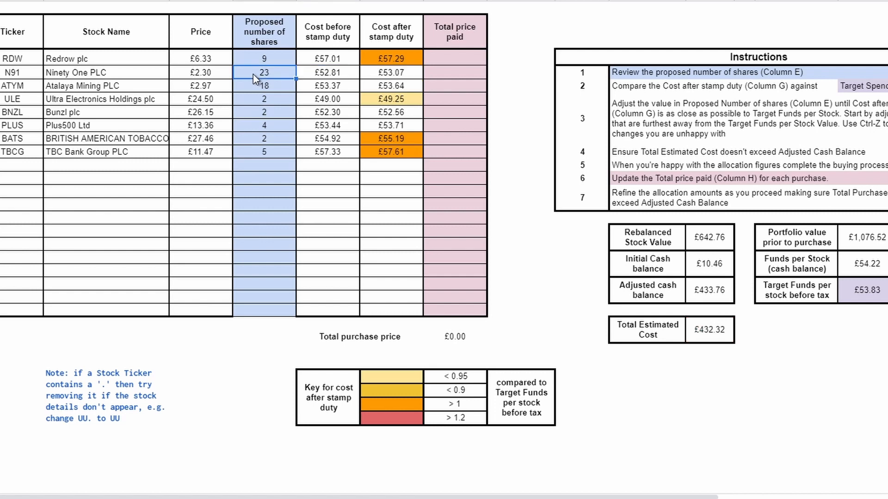
Try 19 as Atalaya Mining's proposed number of shares and undo it along with the last Redrow change.
{"action": "left_click", "coordinate": [264, 85]}
{"action": "type", "text": "19"}
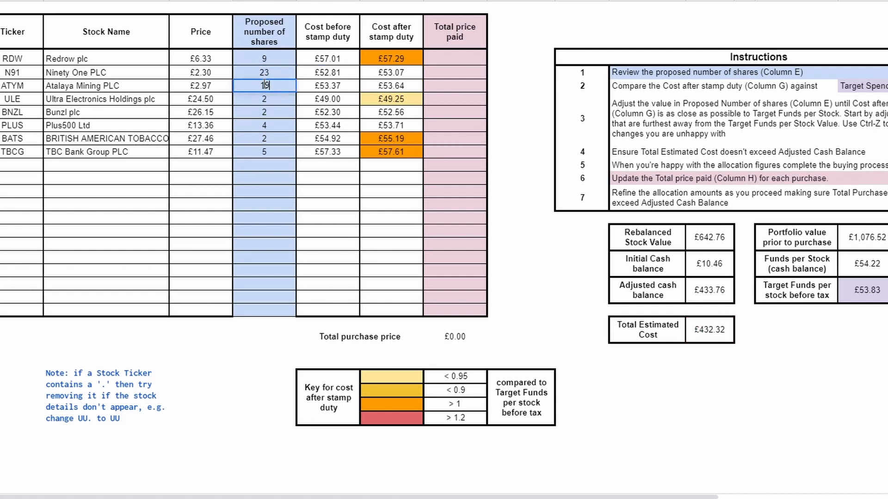
{"action": "key", "text": "Tab"}
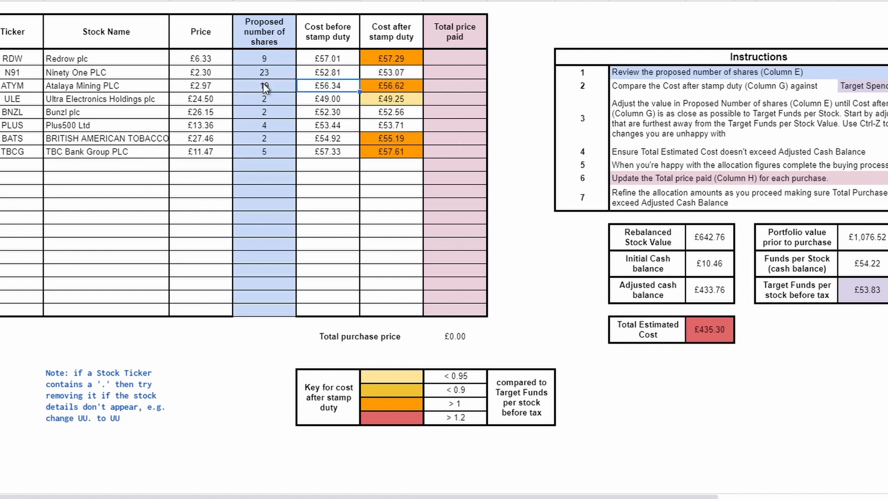
{"action": "key", "text": "ctrl+z"}
{"action": "key", "text": "ctrl+z"}
Try 24 proposed shares for Ninety One and 19 for Atalaya Mining, and undo both changes.
{"action": "left_click", "coordinate": [263, 73]}
{"action": "type", "text": "24"}
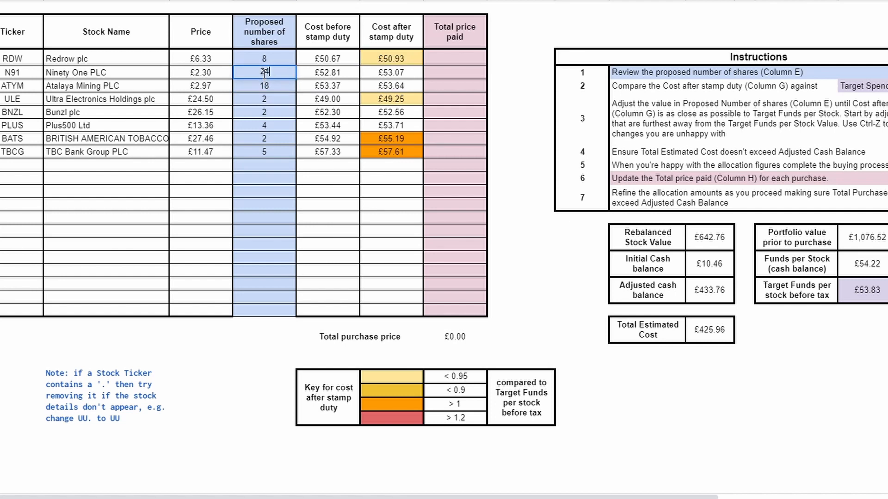
{"action": "key", "text": "Tab"}
{"action": "left_click", "coordinate": [263, 81]}
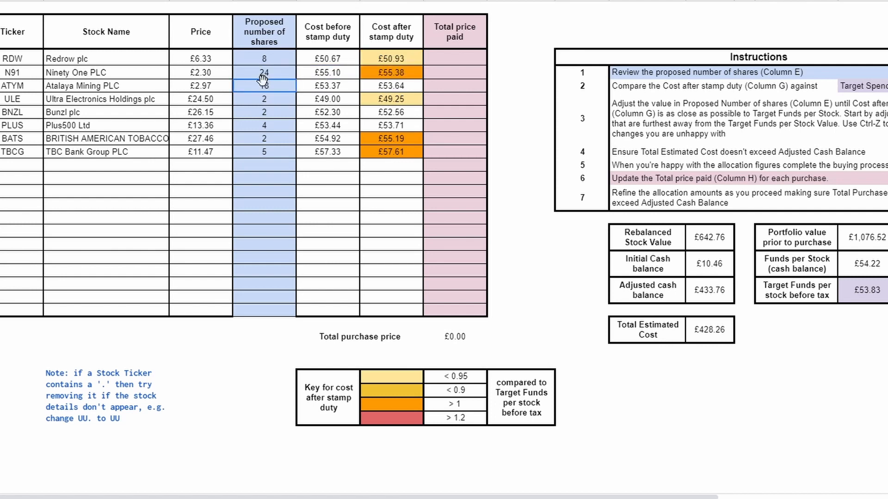
{"action": "type", "text": "19"}
{"action": "key", "text": "Tab"}
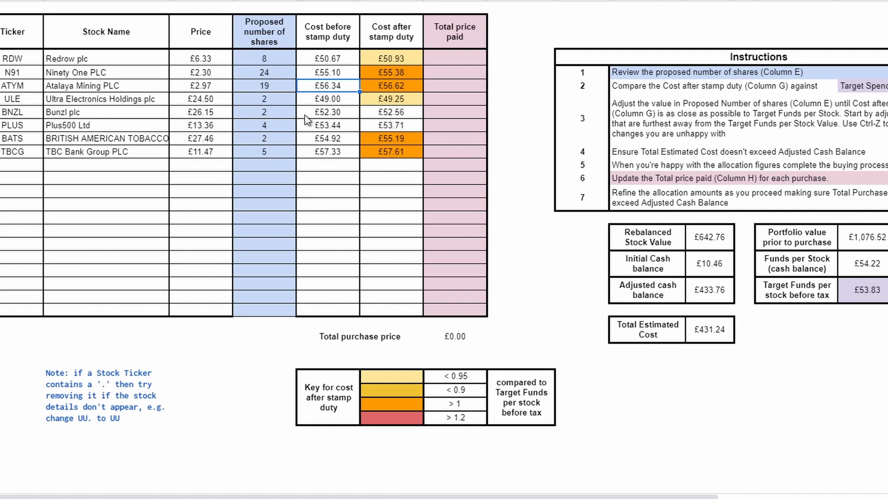
{"action": "key", "text": "ctrl+z"}
{"action": "key", "text": "ctrl+z"}
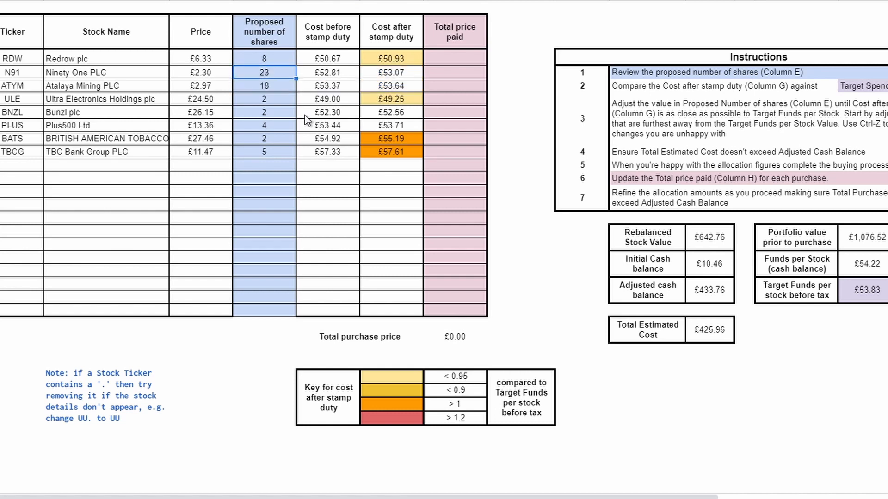
Set Redrow's proposed number of shares to 9.
{"action": "left_click", "coordinate": [265, 58]}
{"action": "type", "text": "9"}
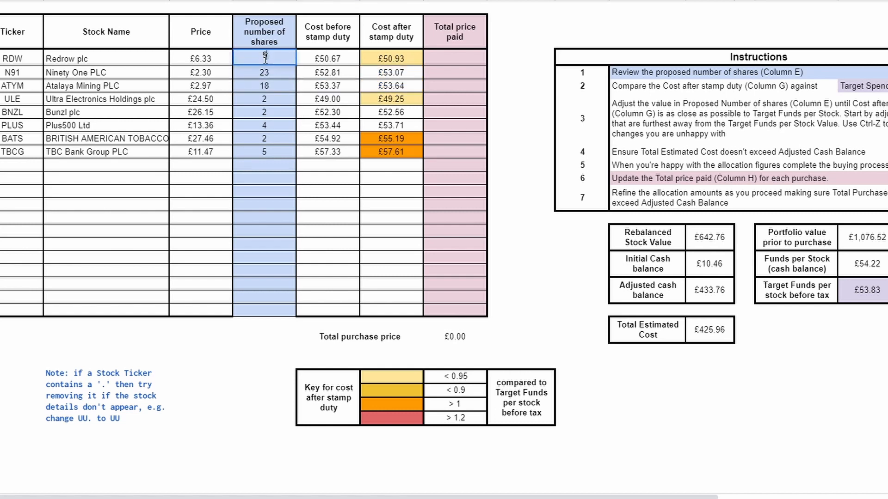
{"action": "key", "text": "Return"}
Review the instructions on completing the buying process and updating Total price paid, and check the candidate stocks' prices.
{"action": "left_click", "coordinate": [443, 139]}
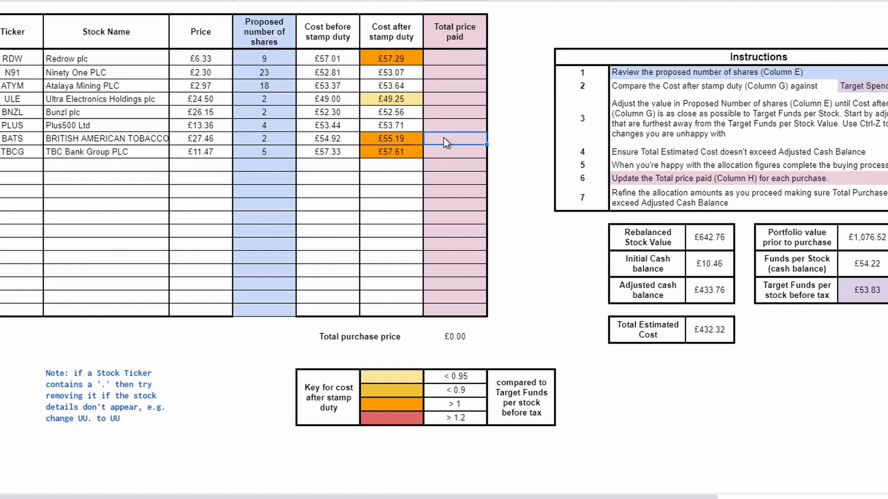
{"action": "scroll", "coordinate": [711, 155], "scroll_direction": "right", "scroll_amount": 3}
{"action": "left_click", "coordinate": [694, 166]}
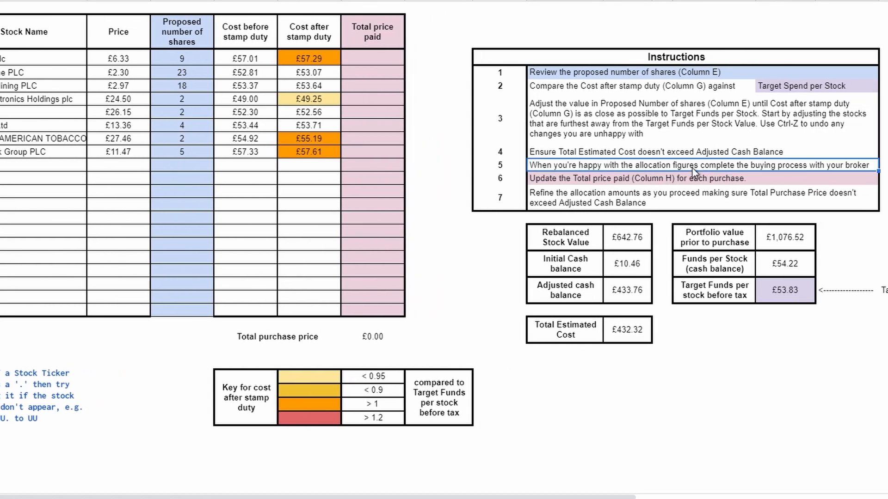
{"action": "left_click", "coordinate": [679, 184]}
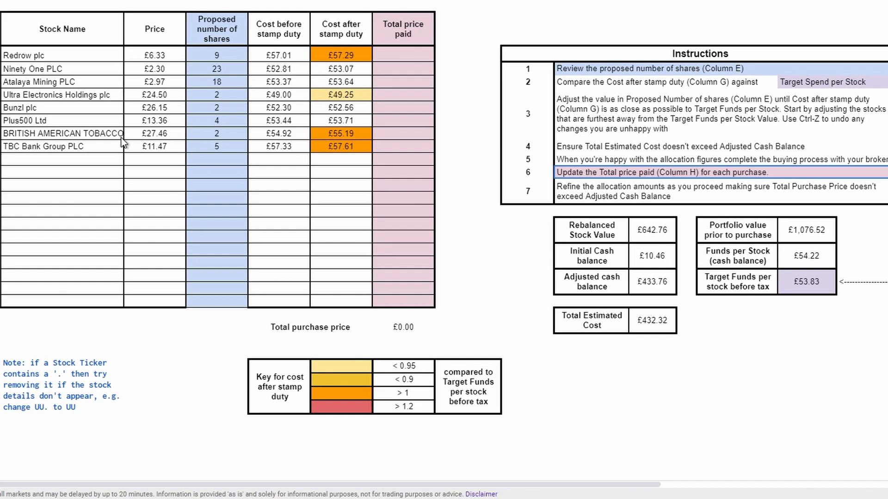
{"action": "left_click", "coordinate": [153, 137]}
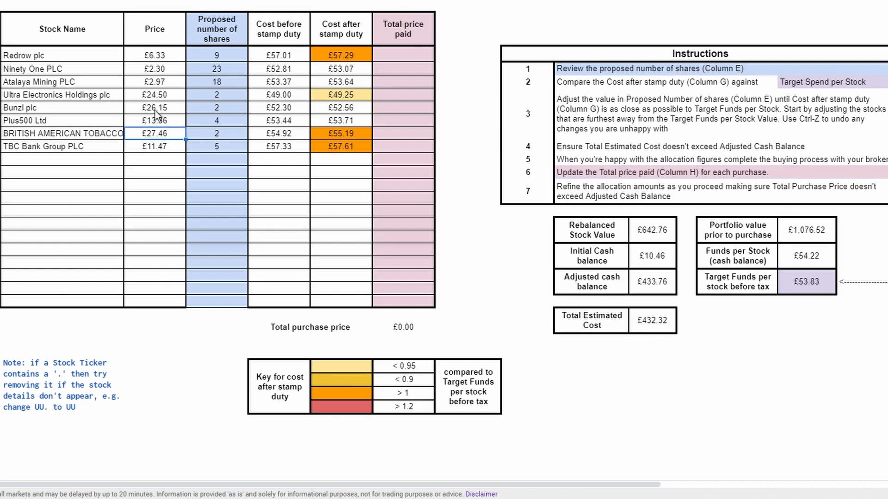
{"action": "left_click", "coordinate": [146, 98]}
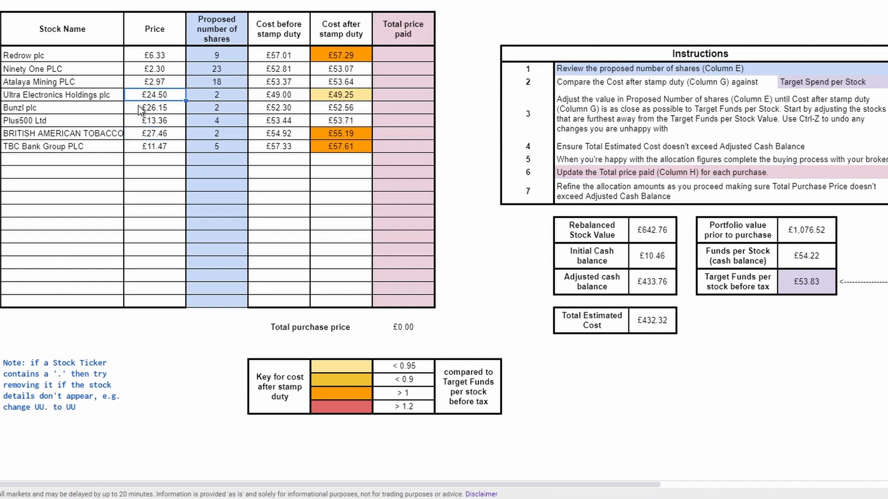
{"action": "left_click", "coordinate": [138, 113]}
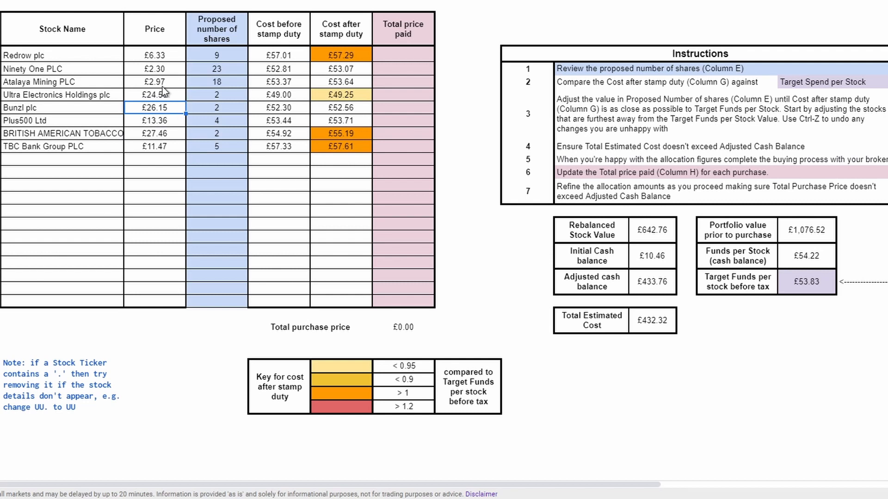
{"action": "left_click", "coordinate": [131, 68]}
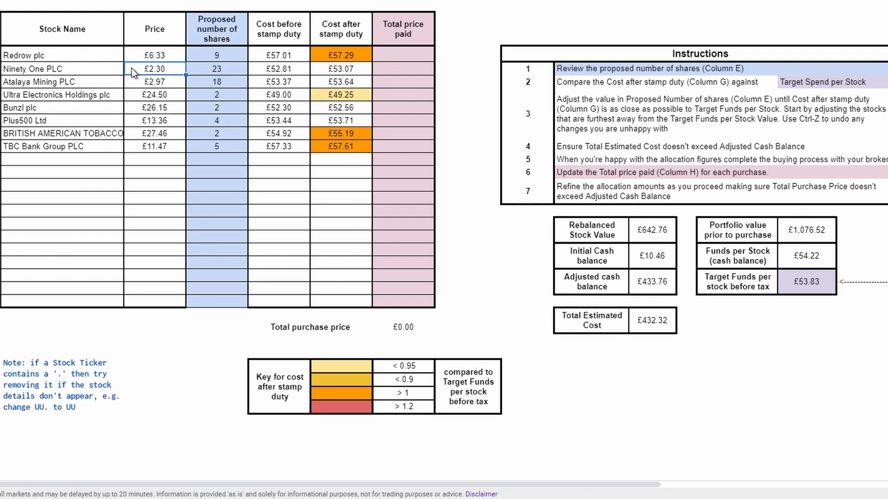
{"action": "left_click", "coordinate": [134, 85]}
{"action": "left_click", "coordinate": [453, 164]}
Record 55.50 as the total price paid for British American Tobacco and check the total purchase price.
{"action": "left_click", "coordinate": [393, 135]}
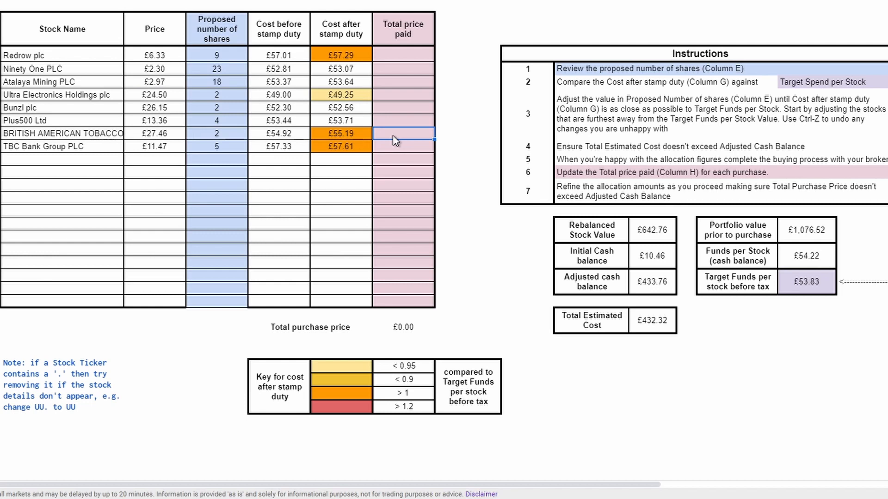
{"action": "type", "text": "55.50"}
{"action": "key", "text": "Return"}
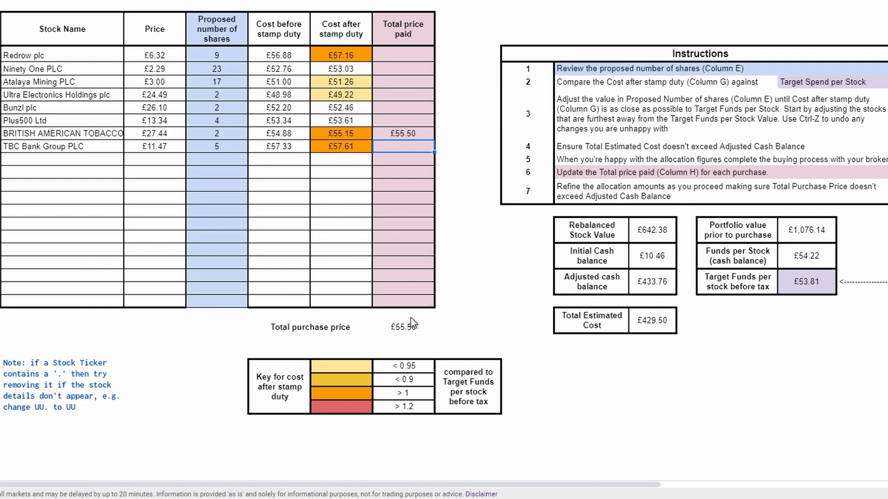
{"action": "left_click", "coordinate": [401, 329]}
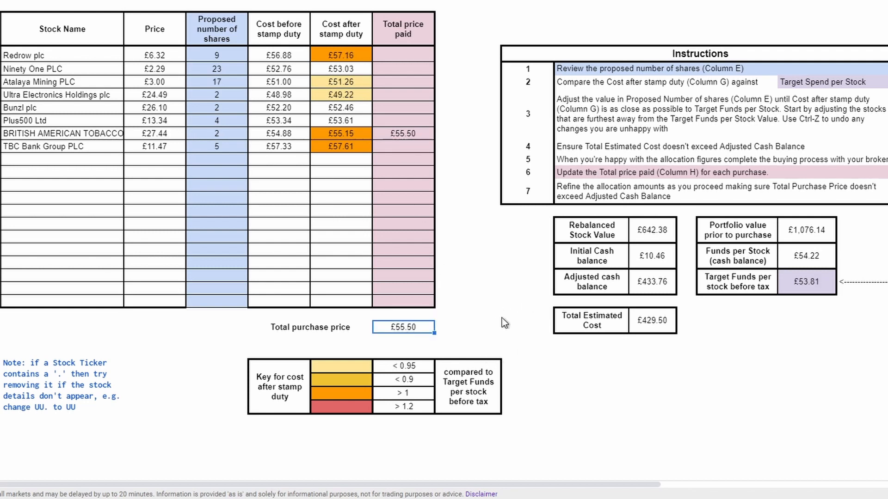
Record 54 as the total price paid for Bunzl and check the total purchase price.
{"action": "left_click", "coordinate": [398, 144]}
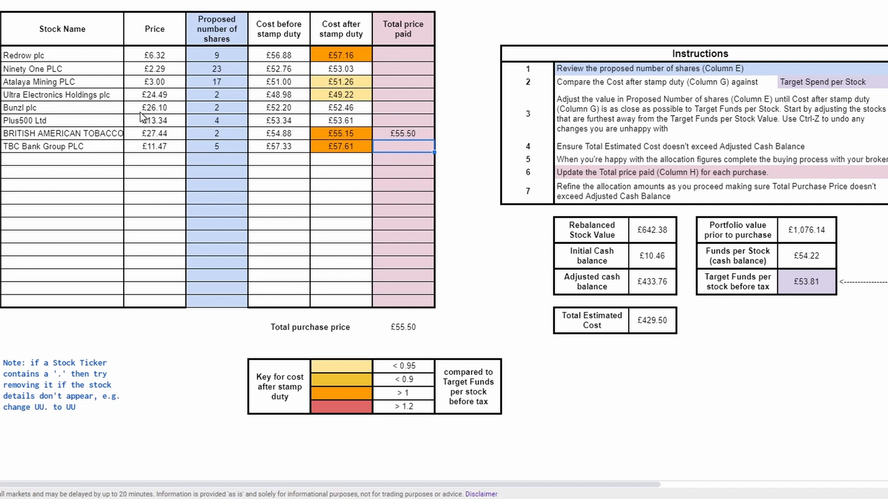
{"action": "left_click", "coordinate": [394, 108]}
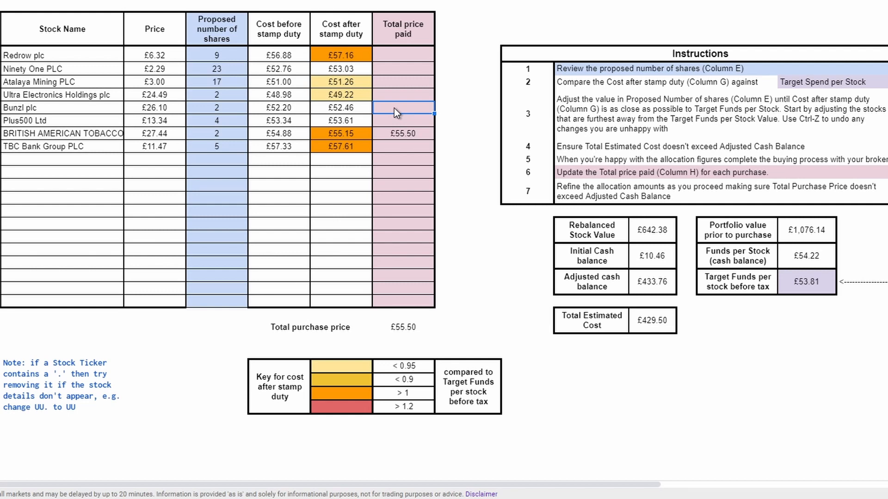
{"action": "type", "text": "54"}
{"action": "key", "text": "Tab"}
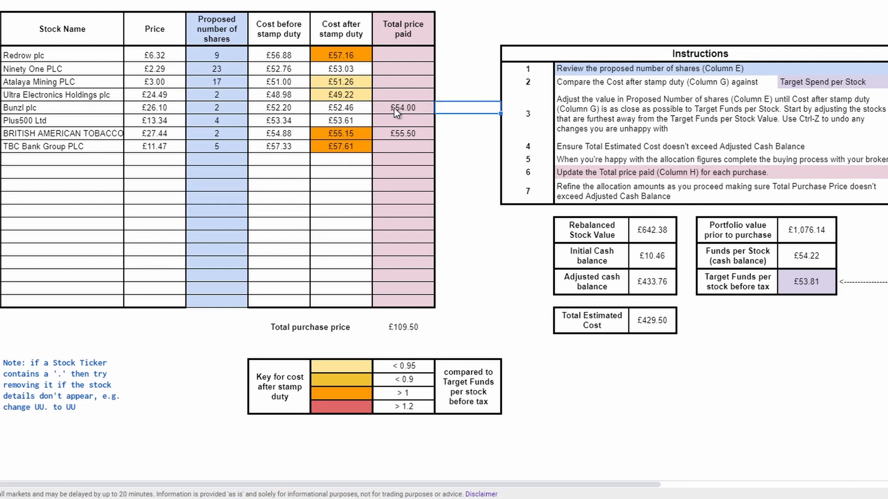
{"action": "left_click", "coordinate": [399, 327]}
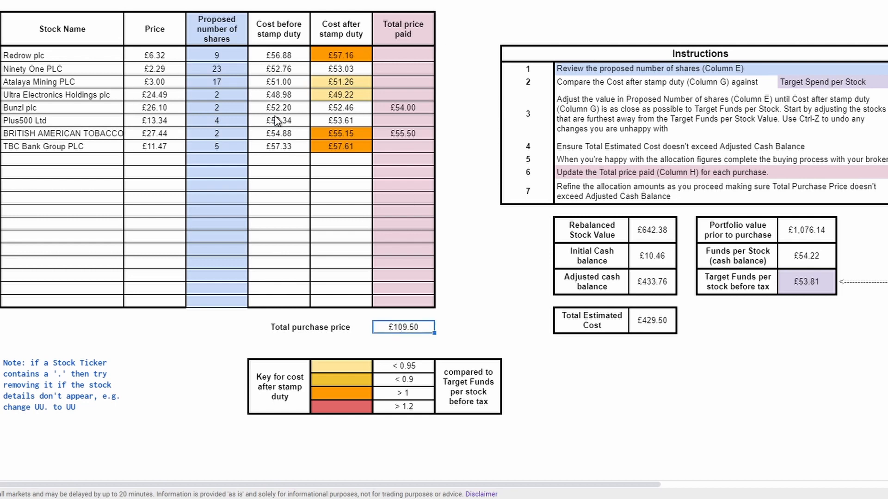
Record the total price paid as 50.50 for Ultra Electronics Holdings and 54 for Plus500.
{"action": "left_click", "coordinate": [385, 95]}
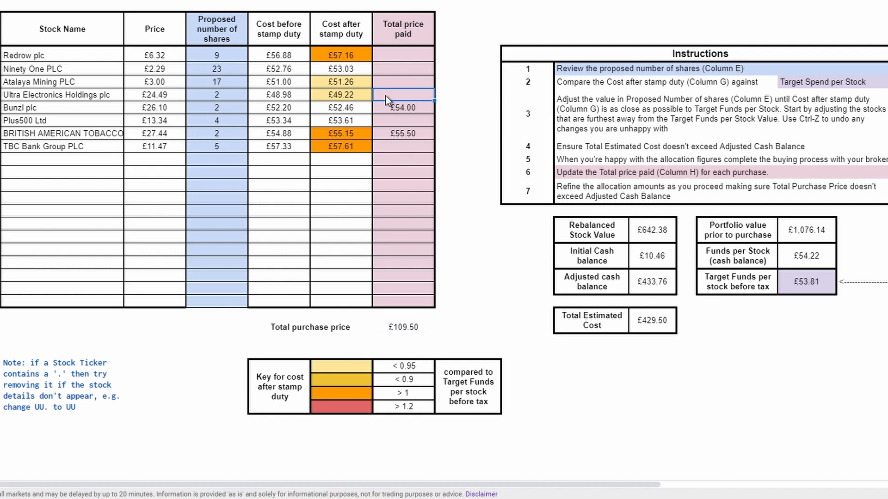
{"action": "type", "text": "50.50"}
{"action": "key", "text": "Return"}
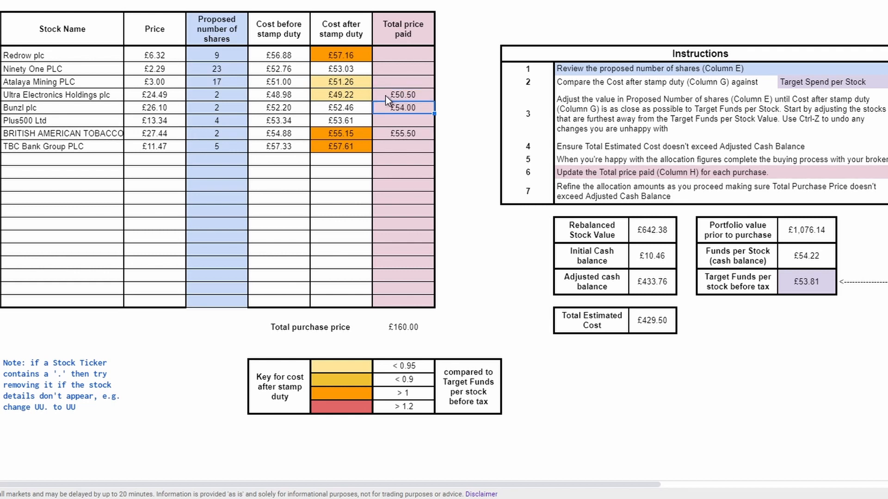
{"action": "left_click", "coordinate": [396, 120]}
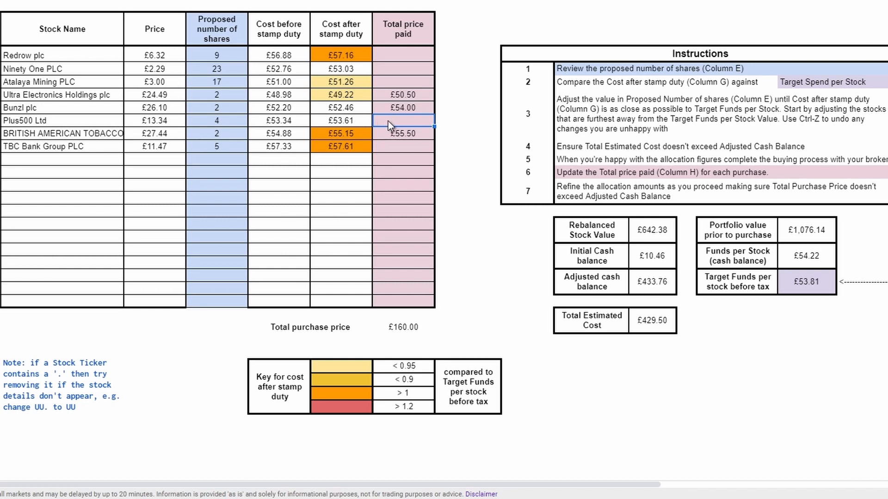
{"action": "type", "text": "54"}
{"action": "key", "text": "Return"}
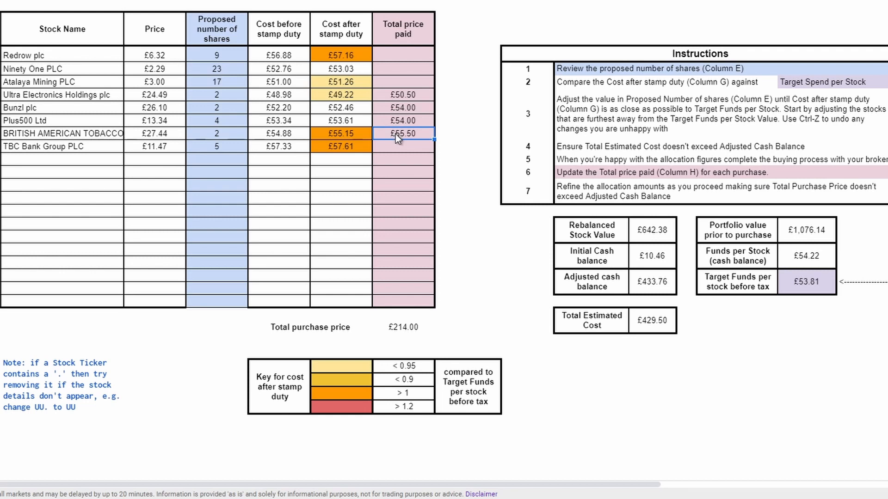
Record the total price paid as 59 for TBC Bank Group and 58.50 for Redrow.
{"action": "left_click", "coordinate": [401, 147]}
{"action": "type", "text": "59"}
{"action": "key", "text": "Tab"}
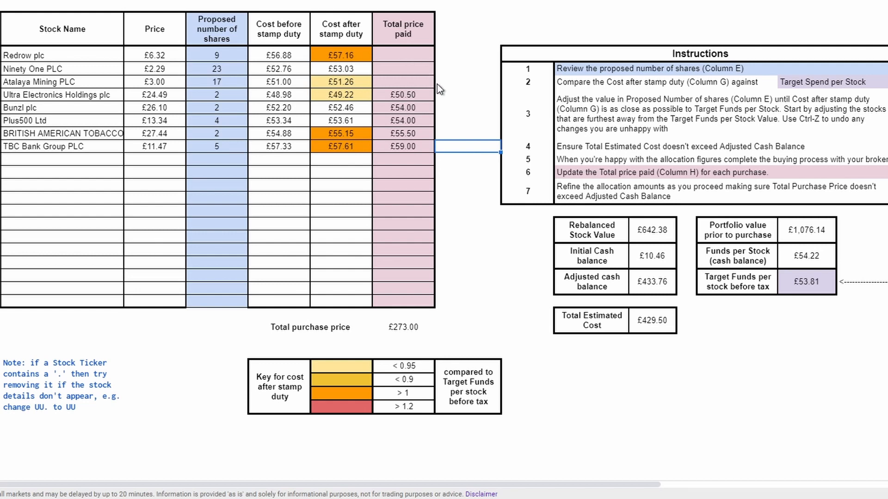
{"action": "left_click", "coordinate": [411, 58]}
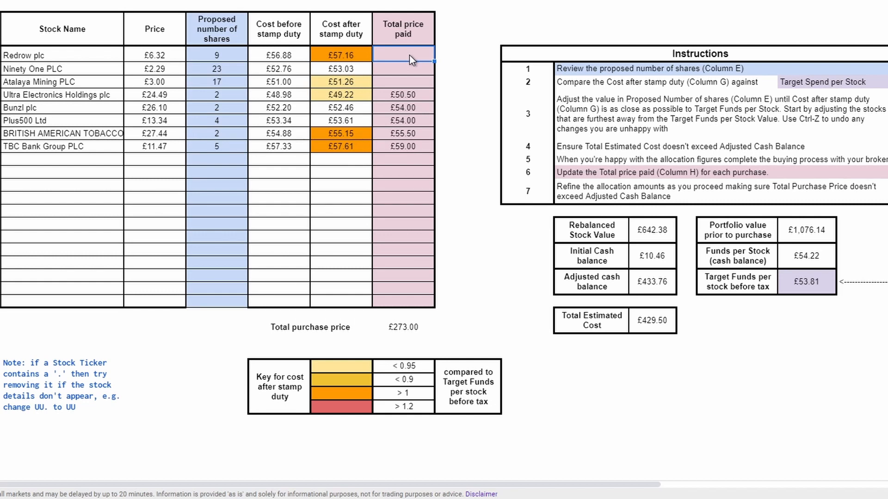
{"action": "type", "text": "58.50"}
{"action": "key", "text": "Return"}
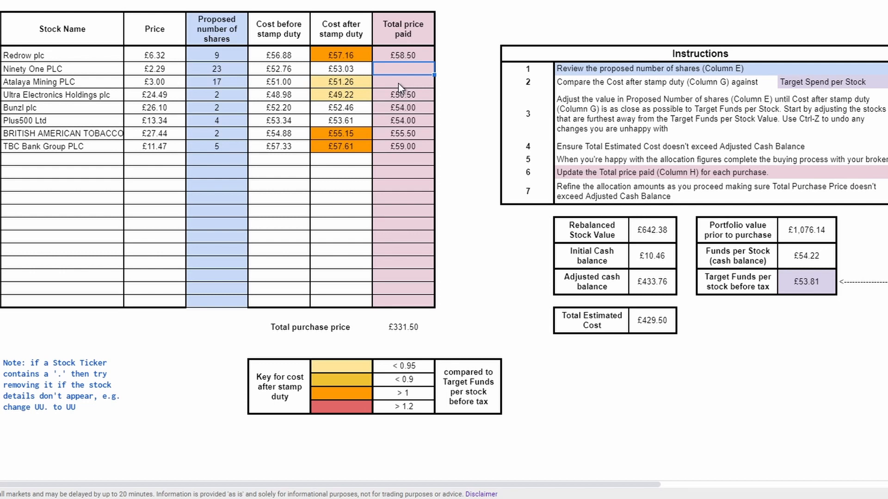
{"action": "type", "text": "52"}
{"action": "key", "text": "BackSpace"}
{"action": "key", "text": "BackSpace"}
{"action": "key", "text": "Escape"}
Record 52 as the total price paid for Atalaya Mining.
{"action": "left_click", "coordinate": [400, 83]}
{"action": "type", "text": "52"}
{"action": "key", "text": "Tab"}
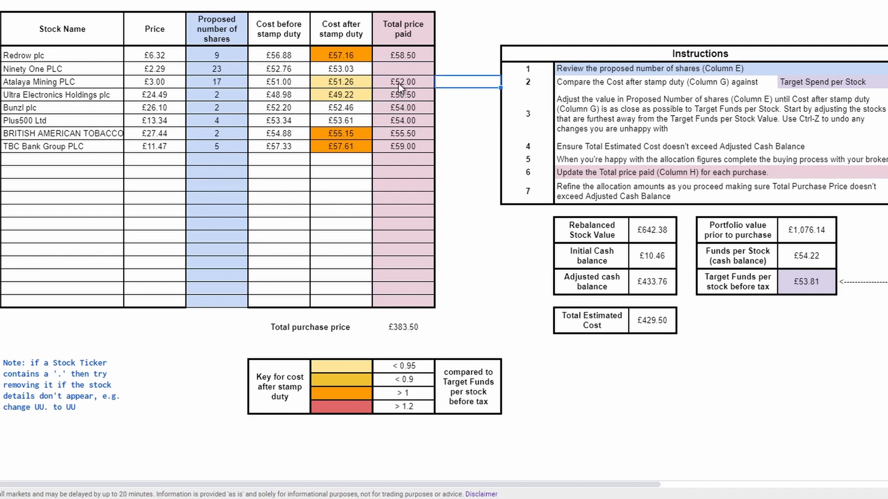
Enter 53.03 as Ninety One's total price paid and check the total purchase price against the adjusted cash balance.
{"action": "key", "text": "Up"}
{"action": "key", "text": "Left"}
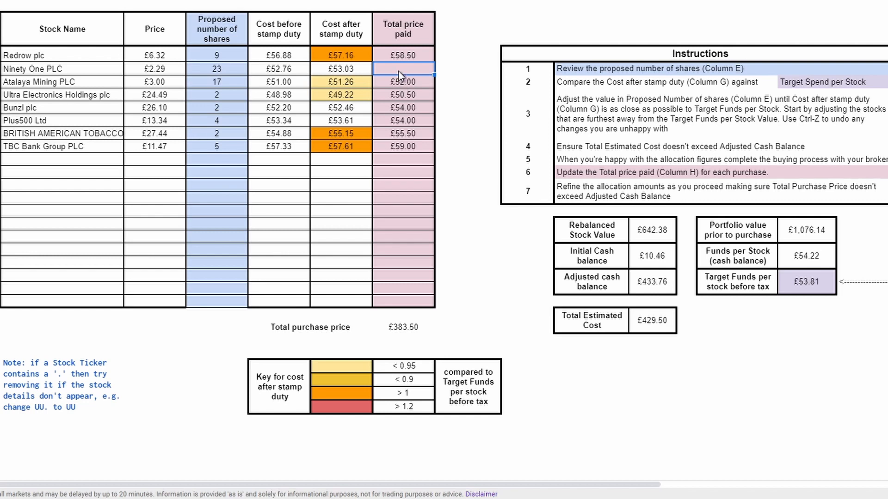
{"action": "type", "text": "53.03"}
{"action": "key", "text": "Return"}
{"action": "left_click", "coordinate": [412, 330]}
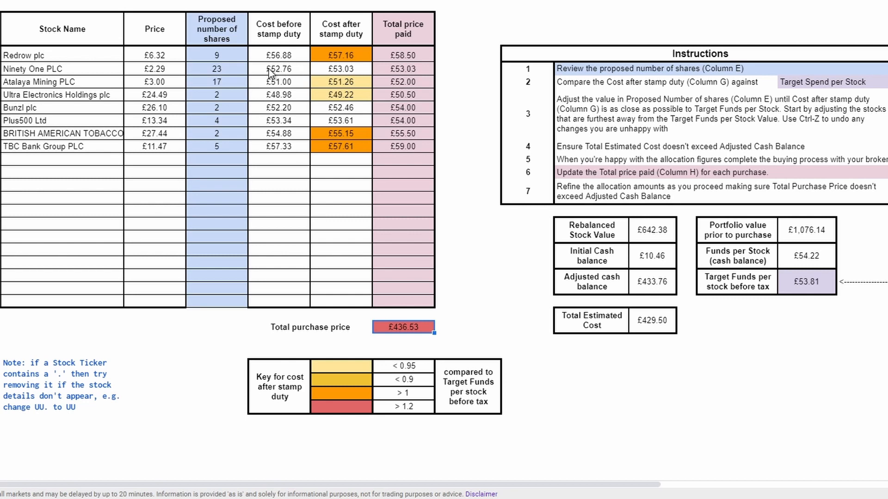
Set Ninety One's proposed number of shares to 22 and its total price paid to 50.72.
{"action": "left_click", "coordinate": [236, 71]}
{"action": "type", "text": "22"}
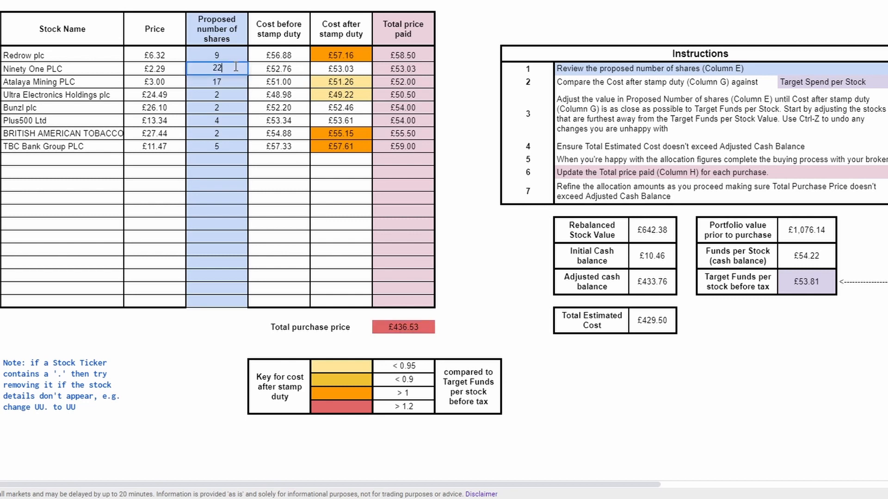
{"action": "key", "text": "Tab"}
{"action": "left_click", "coordinate": [397, 70]}
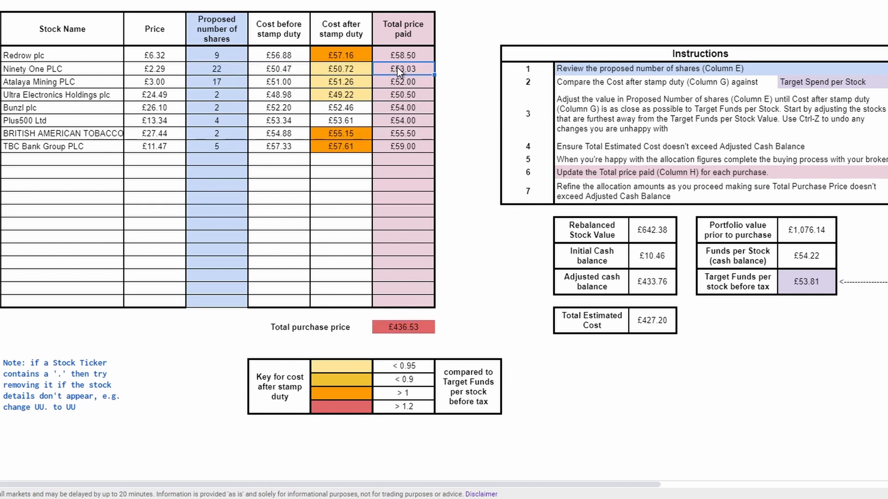
{"action": "type", "text": "50.72"}
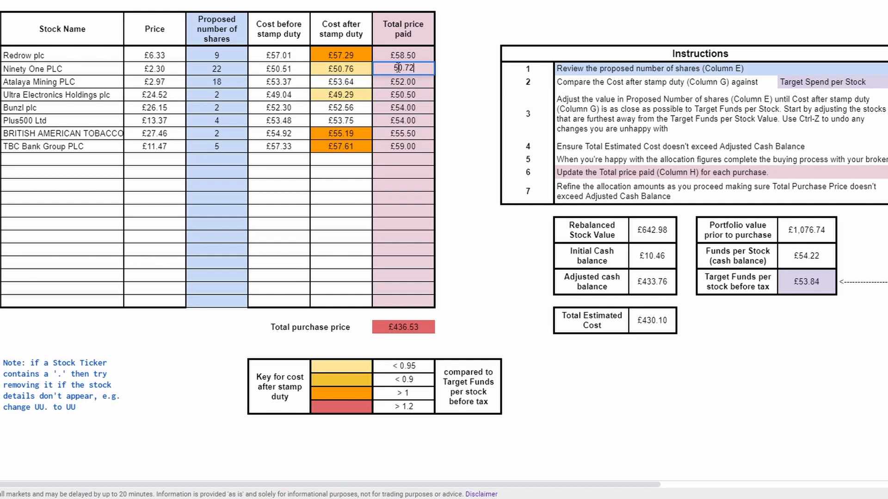
{"action": "key", "text": "Return"}
{"action": "left_click", "coordinate": [398, 68]}
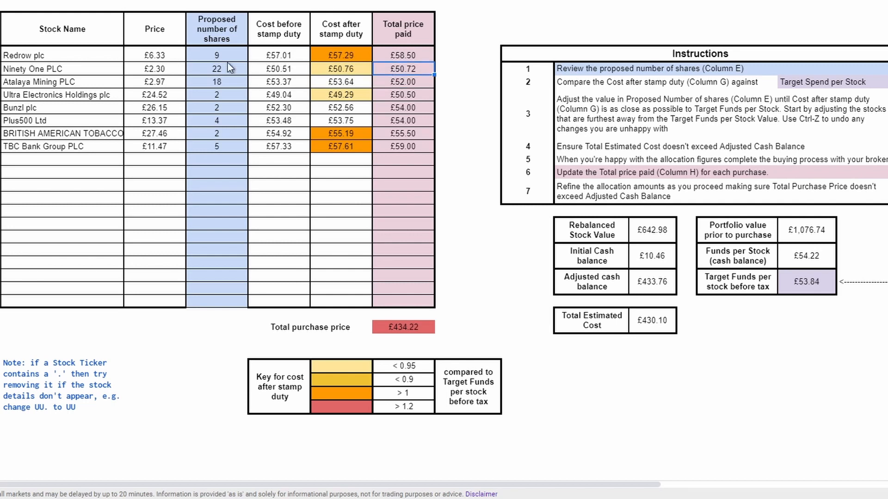
Set Ninety One's proposed number of shares to 21 and its total price paid to 48.46.
{"action": "left_click", "coordinate": [223, 66]}
{"action": "type", "text": "21"}
{"action": "key", "text": "Return"}
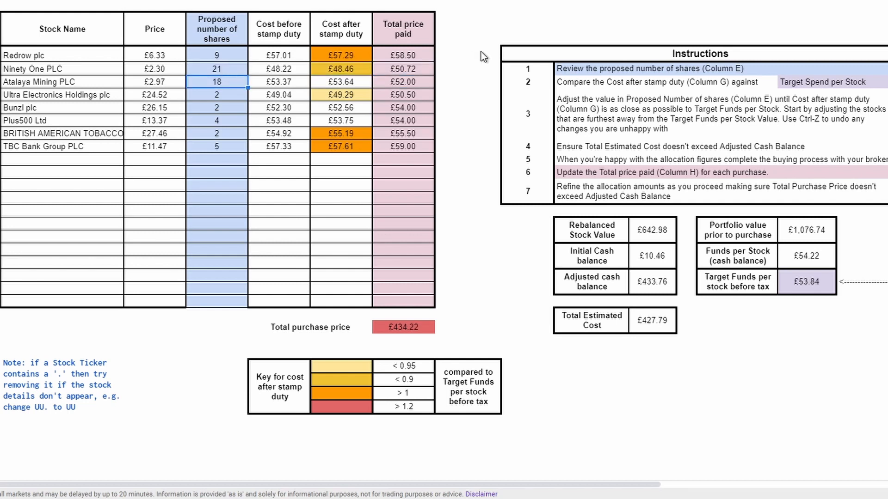
{"action": "left_click", "coordinate": [417, 64]}
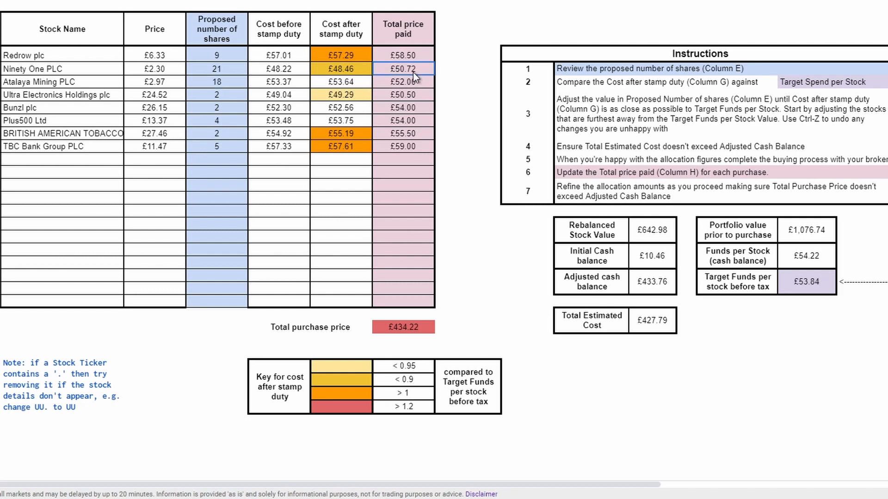
{"action": "type", "text": "48.46"}
{"action": "key", "text": "Return"}
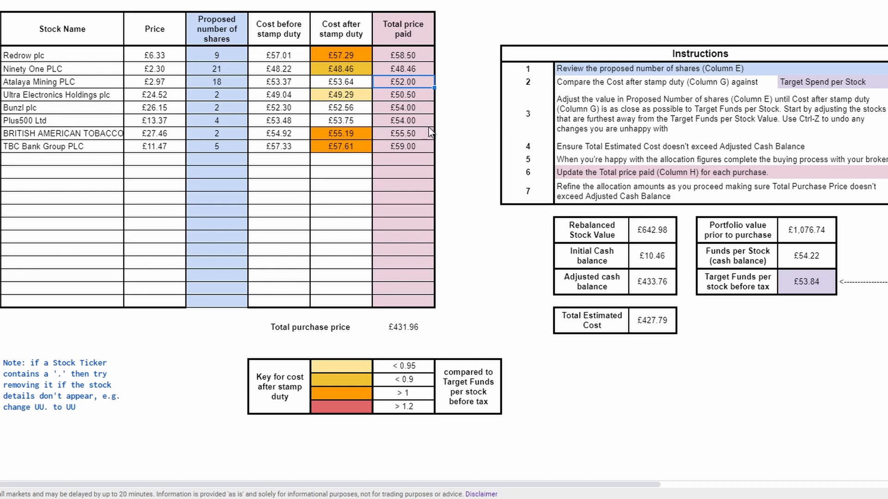
{"action": "left_click", "coordinate": [406, 331]}
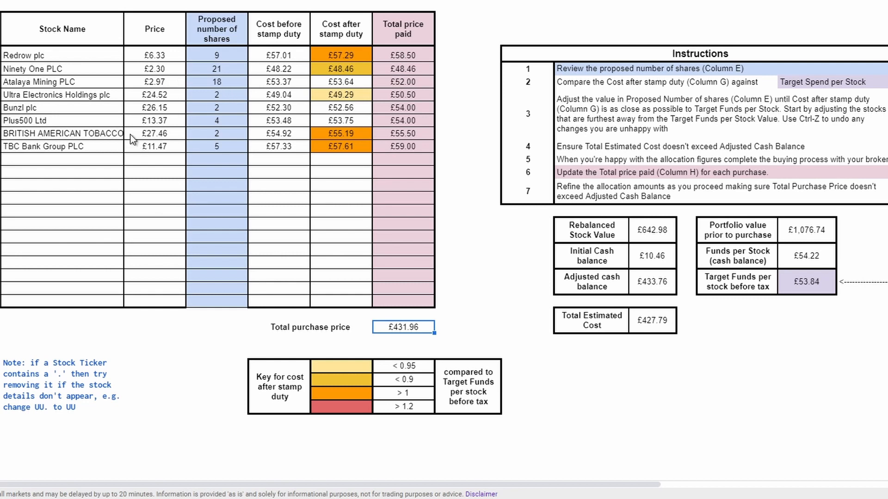
{"action": "left_click", "coordinate": [221, 134]}
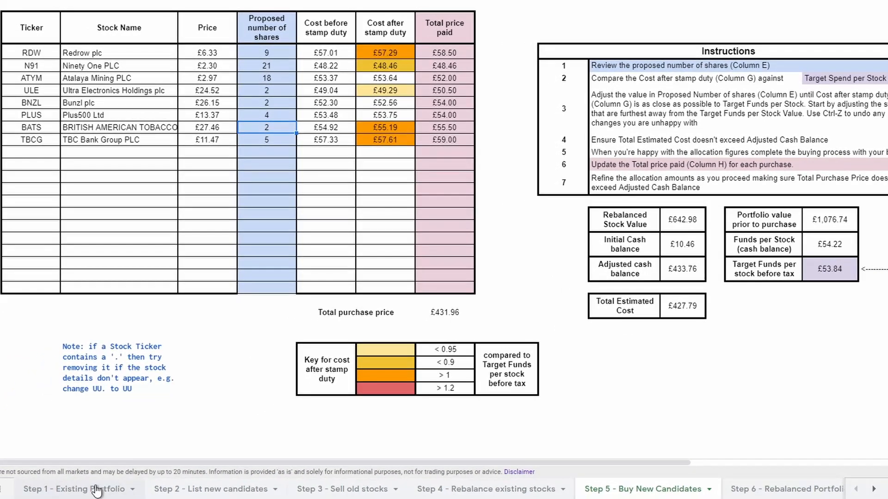
Review the Step 1 to Step 5 sheets in order, from the existing portfolio through to the new candidate purchases.
{"action": "left_click", "coordinate": [93, 491]}
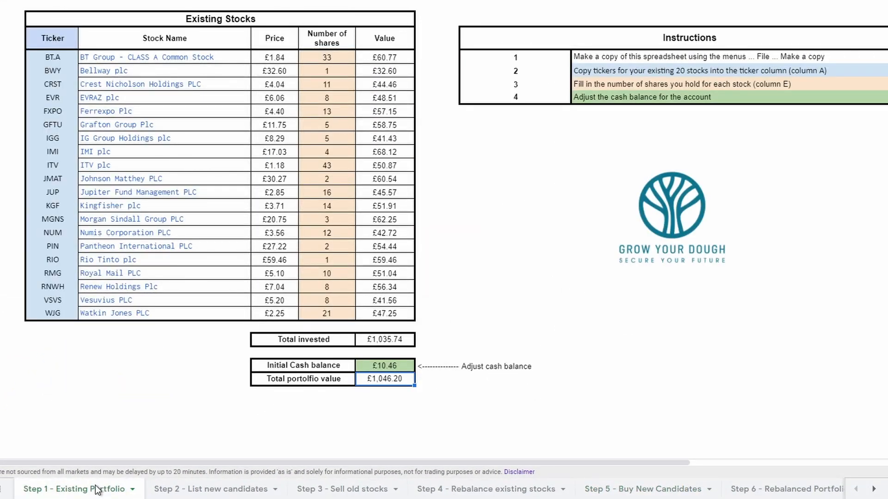
{"action": "left_click", "coordinate": [194, 492]}
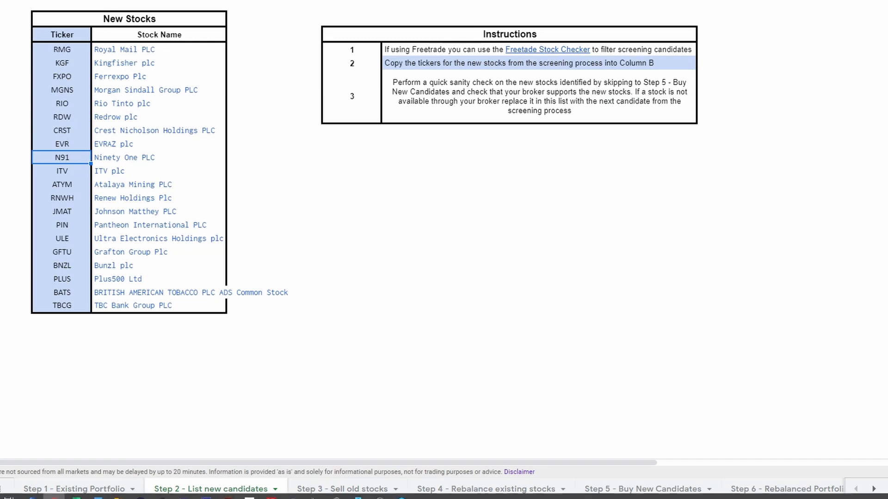
{"action": "left_click", "coordinate": [340, 489]}
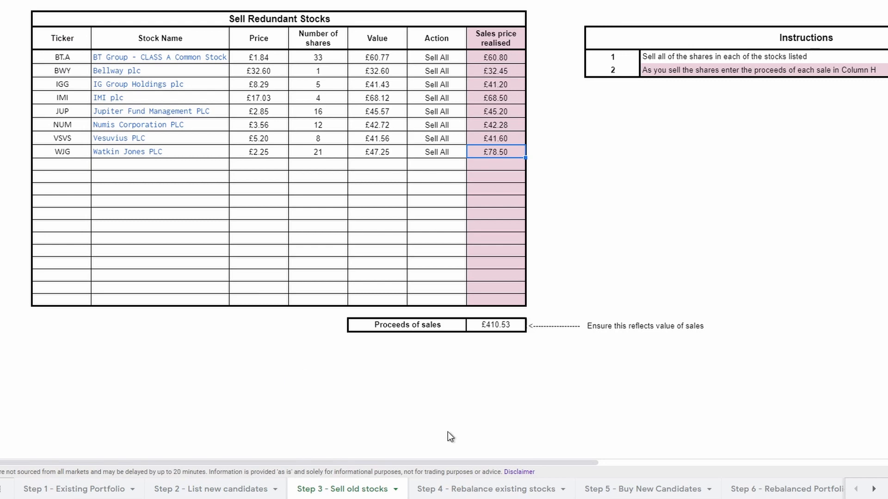
{"action": "left_click", "coordinate": [489, 486]}
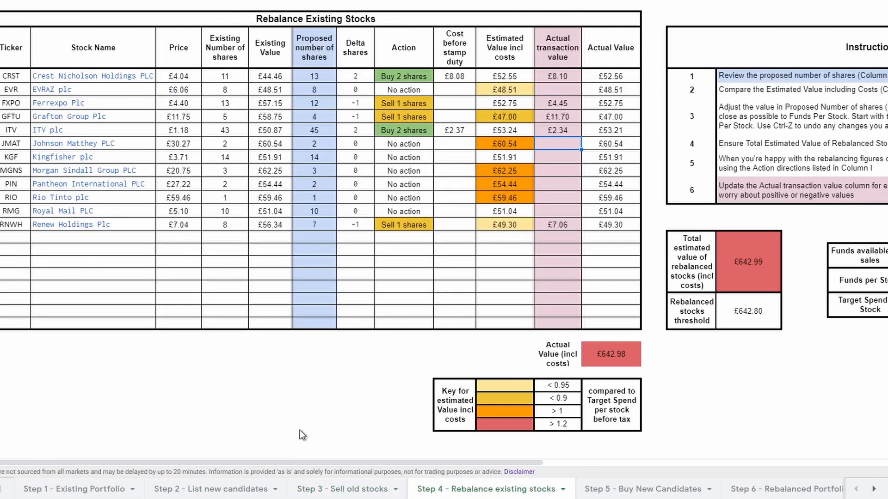
{"action": "left_click", "coordinate": [652, 495]}
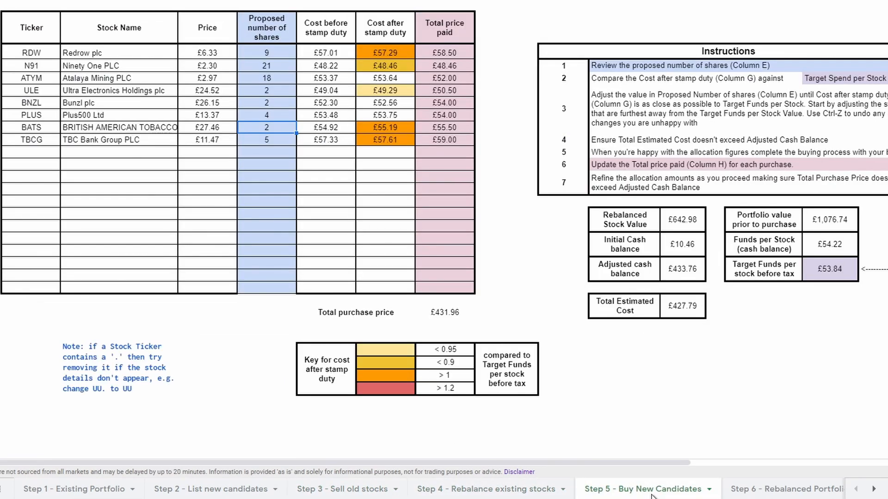
View the Step 6 rebalanced portfolio and check its remaining cash balance.
{"action": "left_click", "coordinate": [782, 489]}
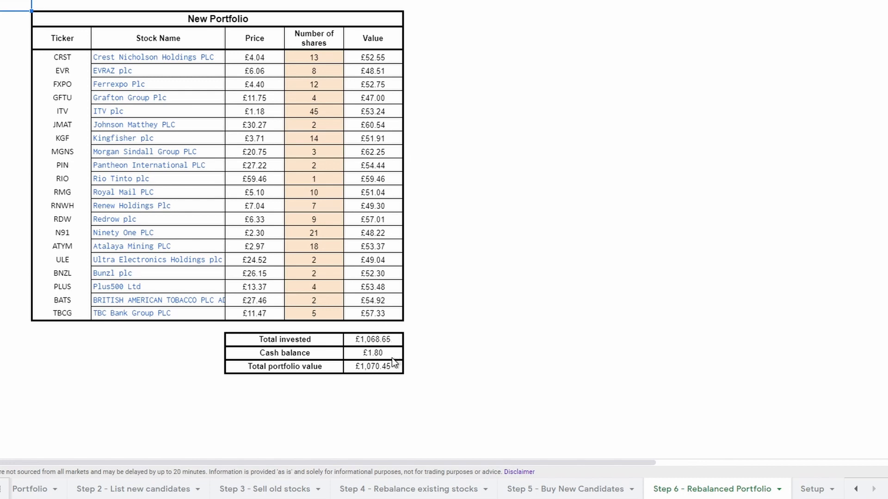
{"action": "left_click", "coordinate": [381, 352]}
{"action": "left_click", "coordinate": [578, 415]}
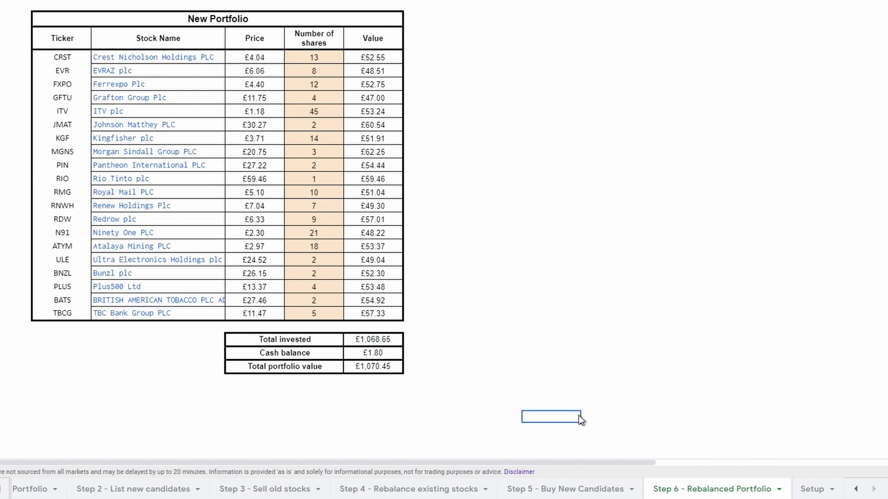